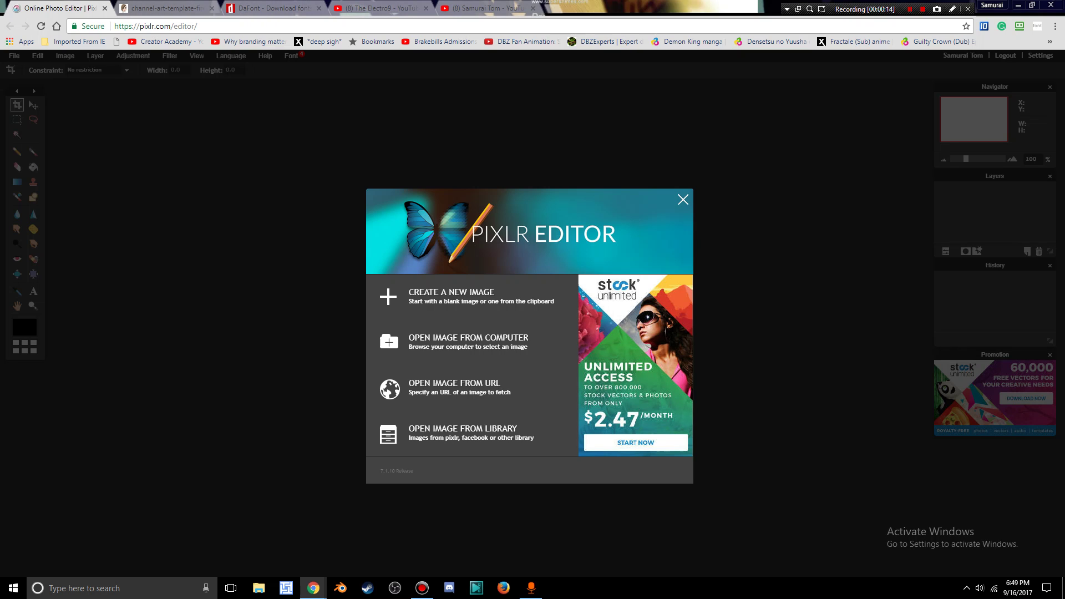
# Step: Look over the DaFont home page with its font categories and recently added fonts
pyautogui.click(266, 8)
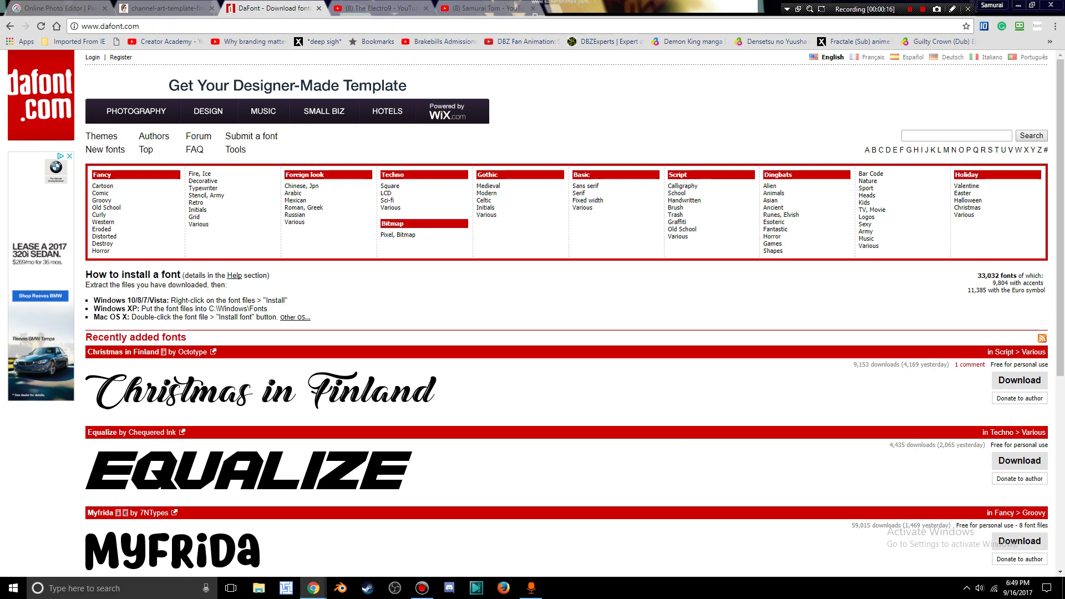
pyautogui.scroll(-6, 533, 311)
pyautogui.scroll(6, 532, 311)
# Step: Move the bethanie_snake (1) archive out of the Banner Materials folder onto the desktop
pyautogui.click(1017, 4)
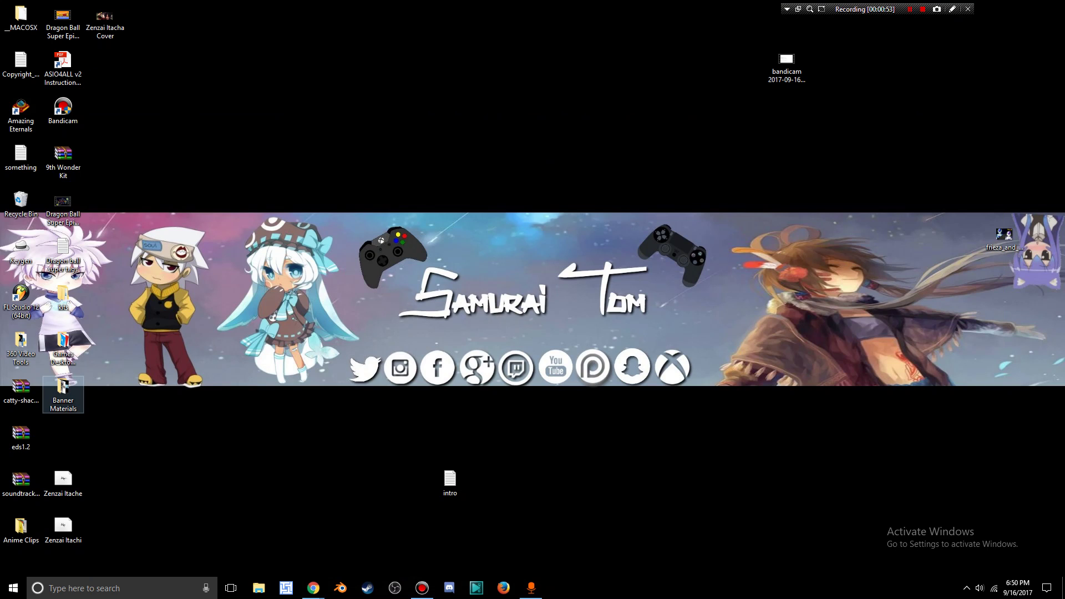
pyautogui.click(63, 394)
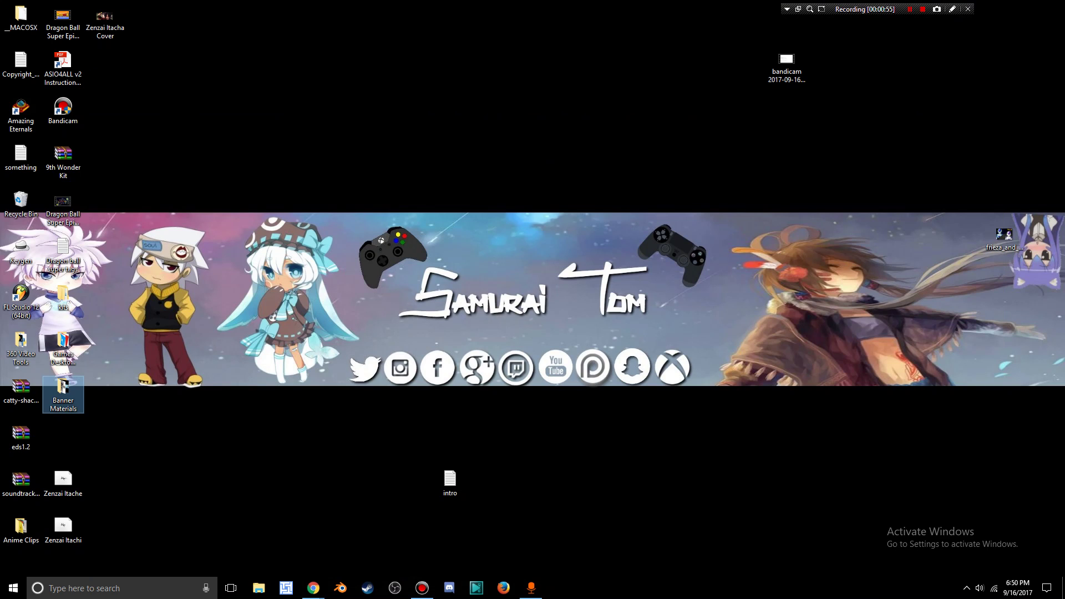
pyautogui.click(259, 588)
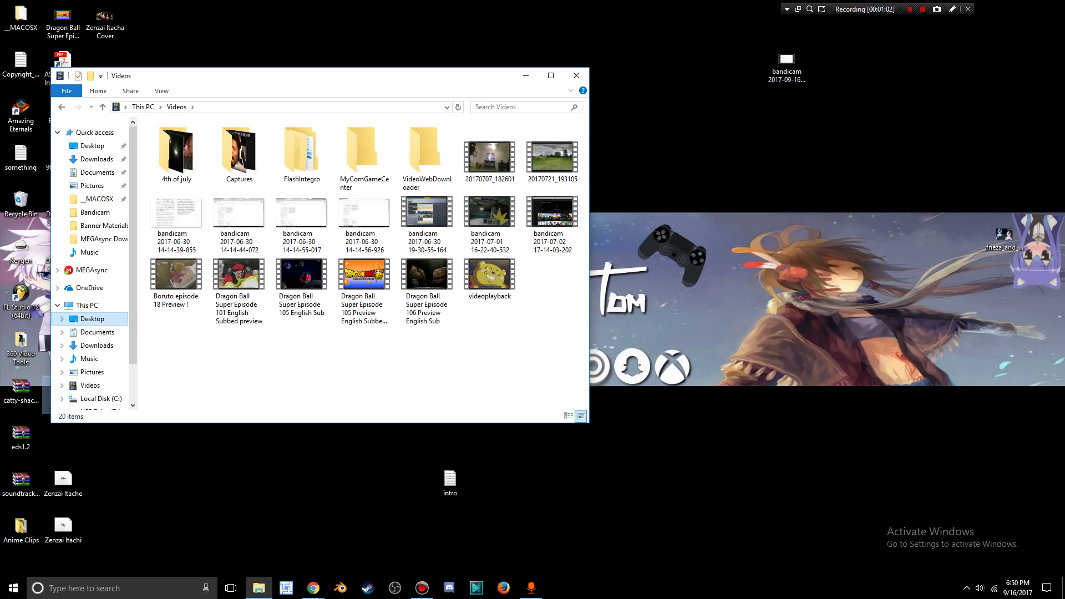
pyautogui.click(92, 318)
pyautogui.doubleClick(361, 151)
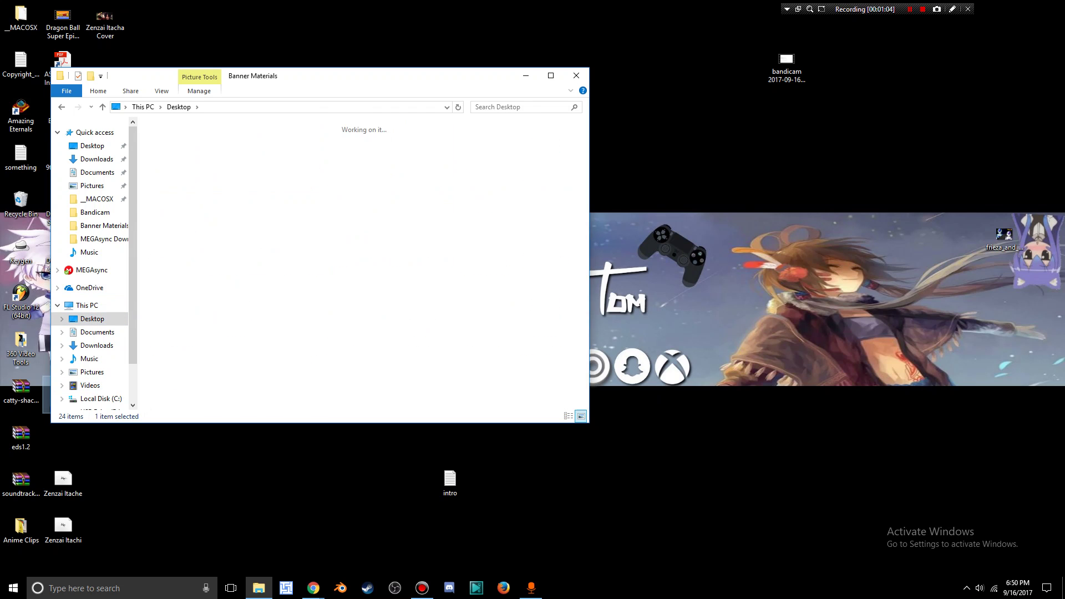
pyautogui.scroll(-8, 484, 310)
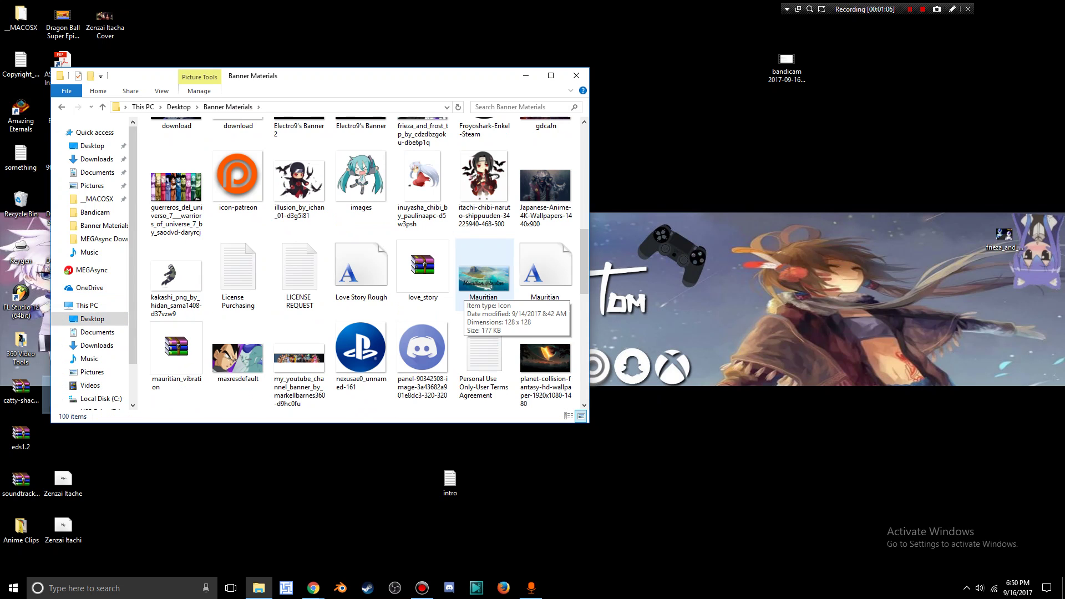
pyautogui.scroll(4, 484, 310)
pyautogui.moveTo(238, 225); pyautogui.dragTo(665, 230)
pyautogui.click(526, 75)
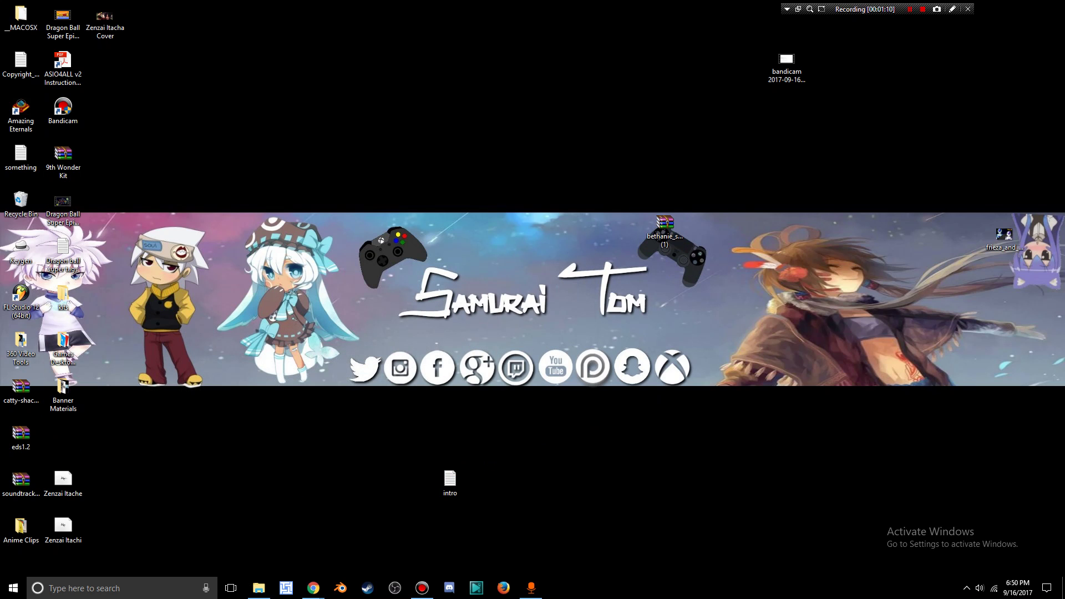
# Step: Examine the extraction options available for the bethanie_snake (1) archive on the desktop
pyautogui.rightClick(662, 221)
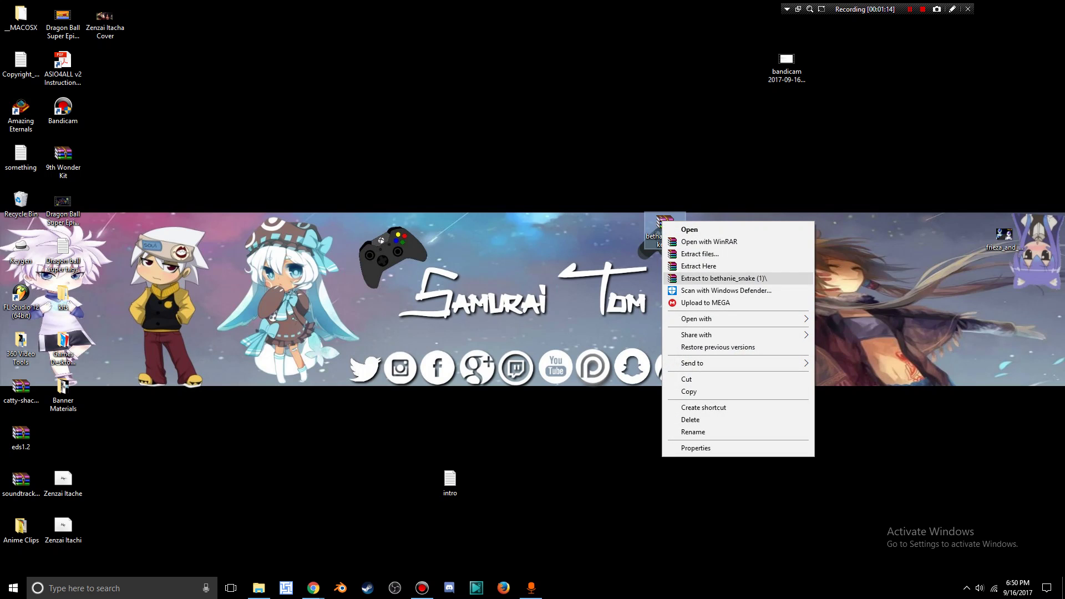
pyautogui.press('Escape')
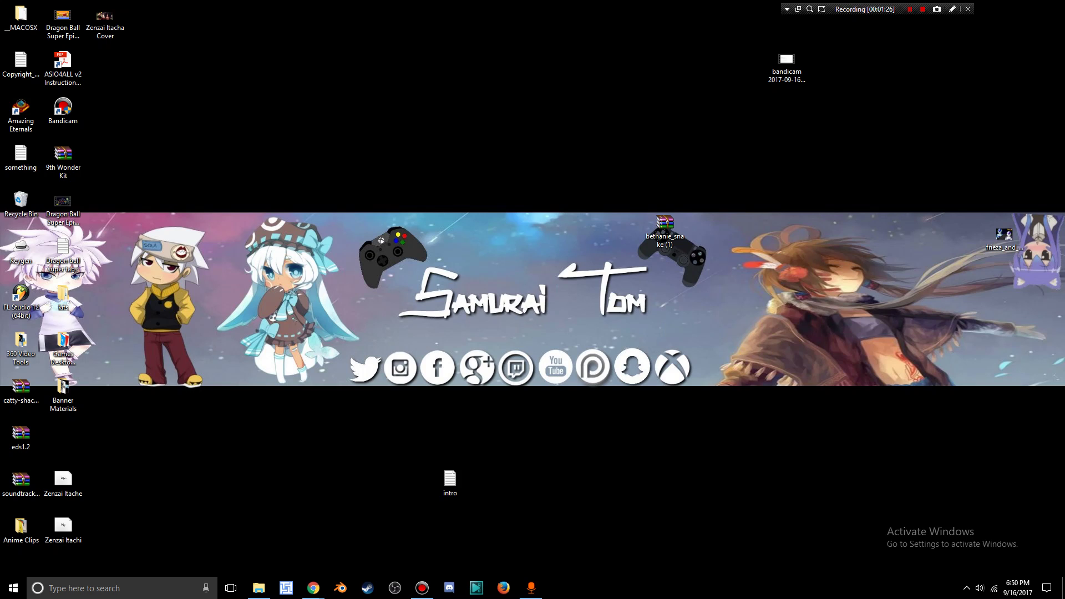
pyautogui.rightClick(492, 230)
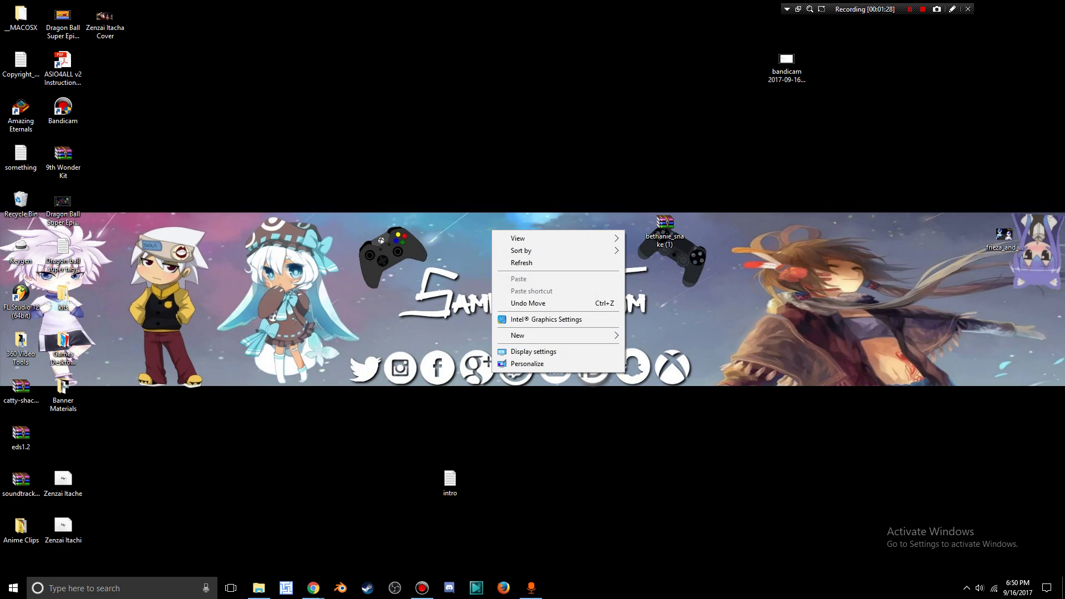
pyautogui.press('Escape')
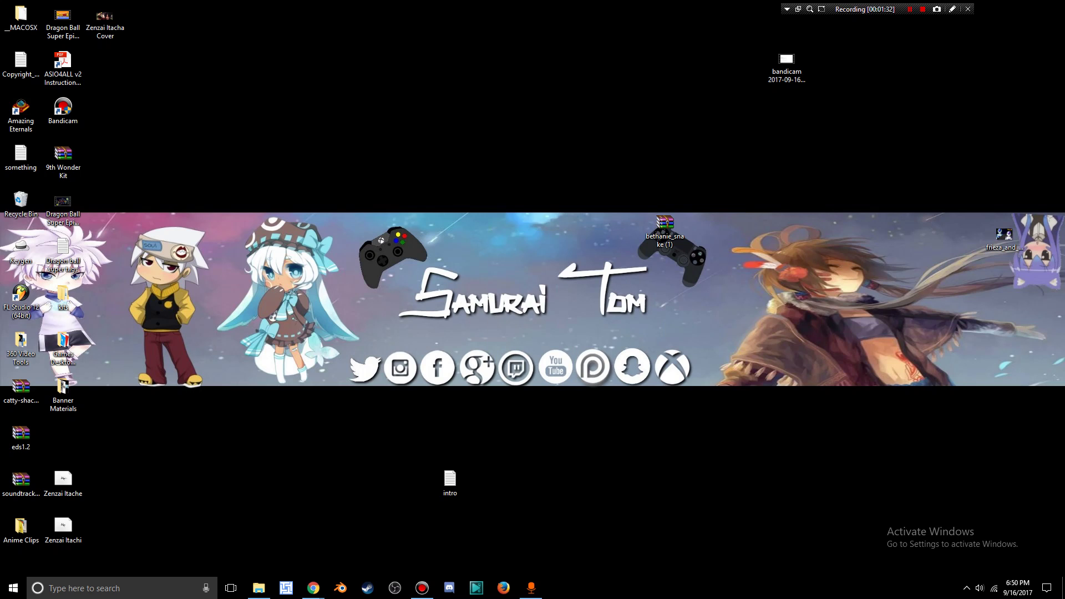
# Step: Switch back to the Pixlr page in Chrome and look over the recently closed pages in the browsing history
pyautogui.moveTo(314, 588)
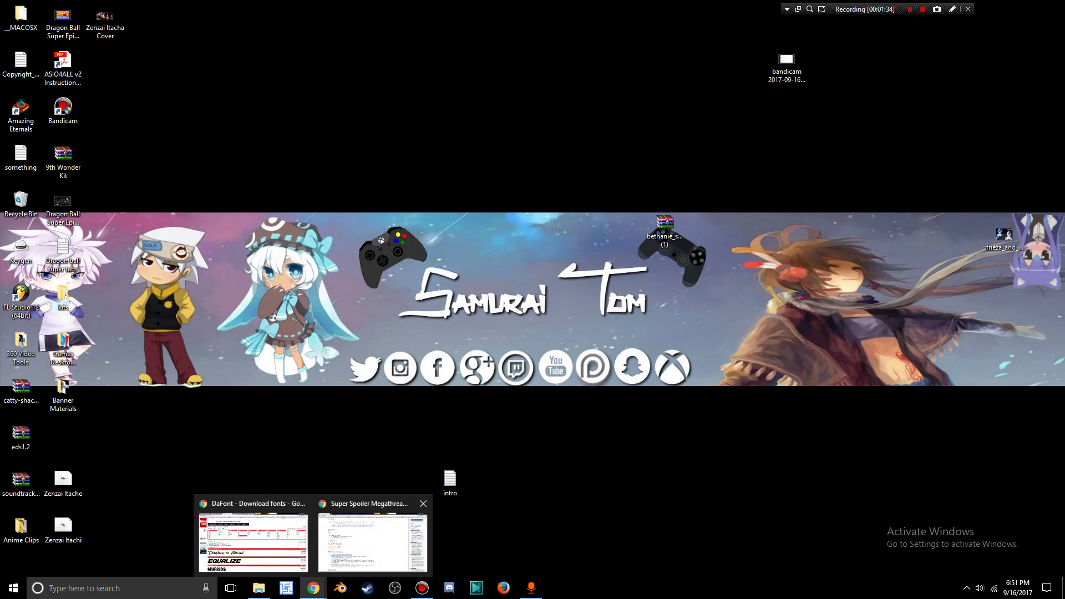
pyautogui.click(254, 538)
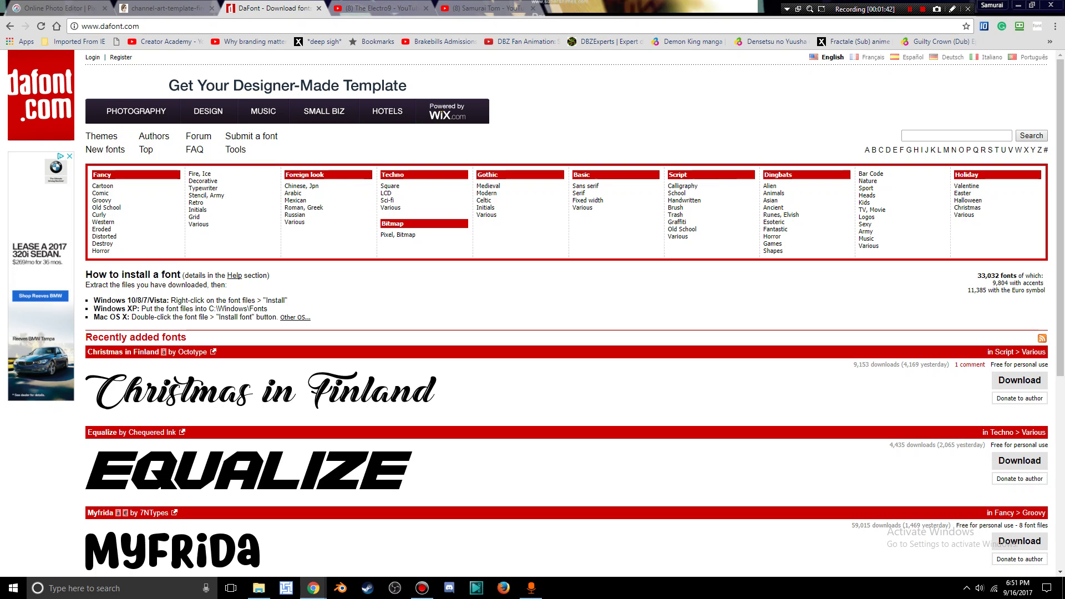
pyautogui.hotkey('ctrl', '1')
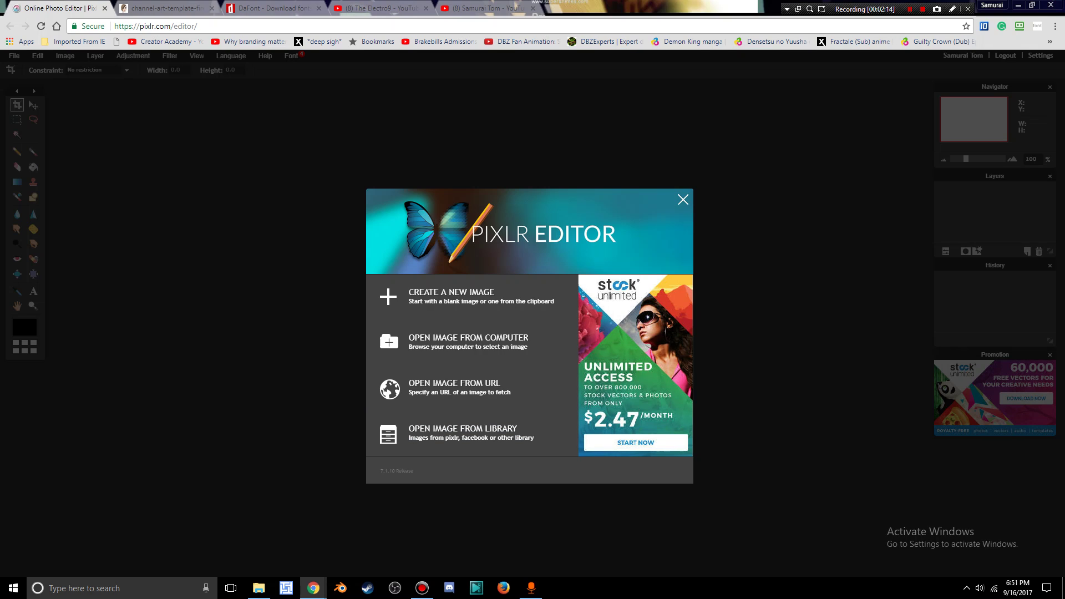
pyautogui.click(1055, 26)
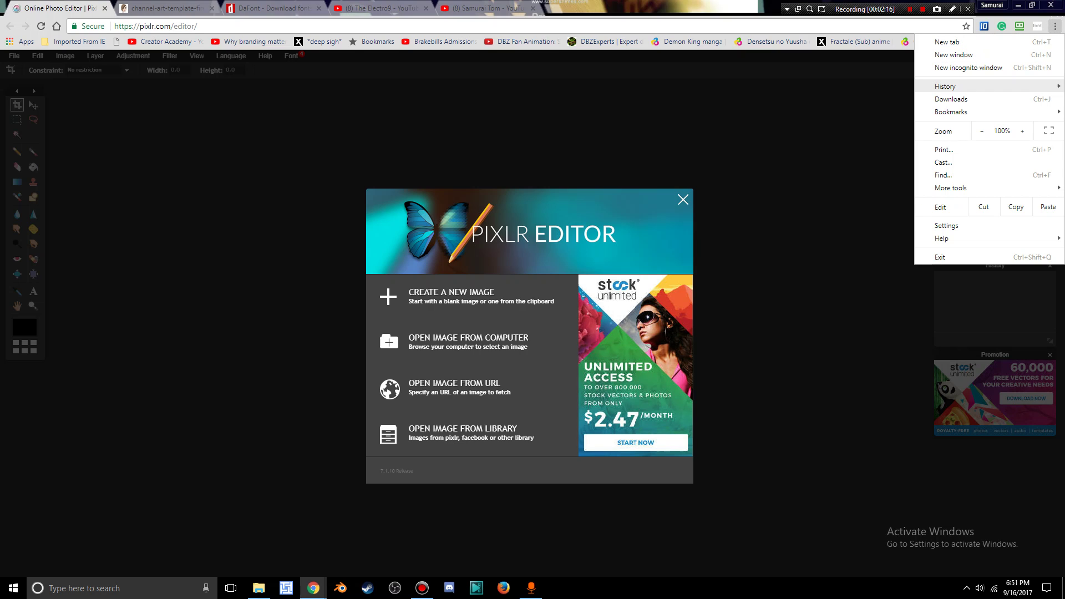
pyautogui.moveTo(954, 86)
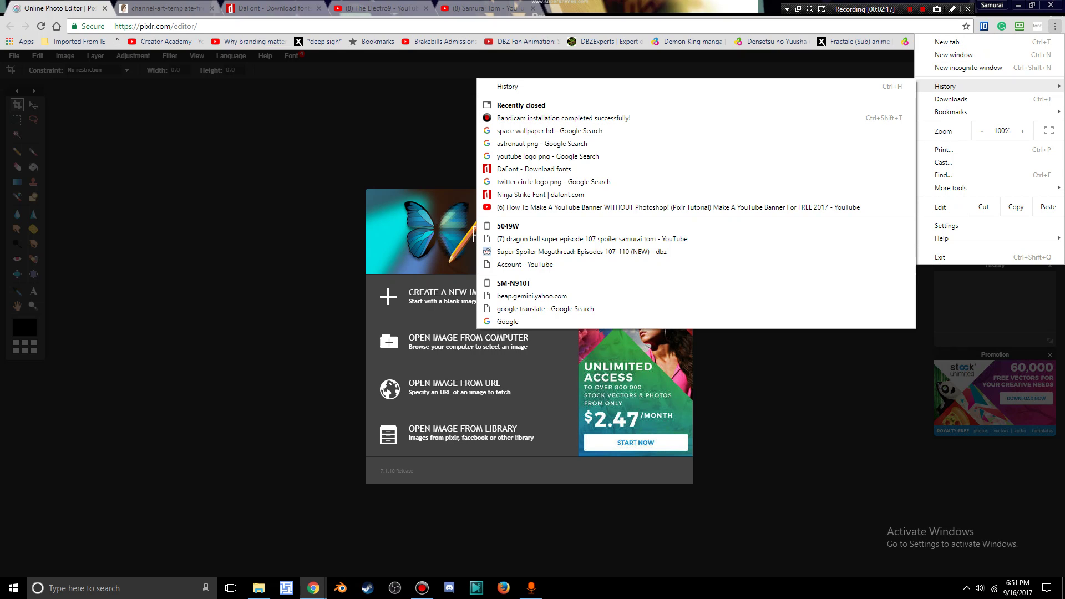
pyautogui.press('Escape')
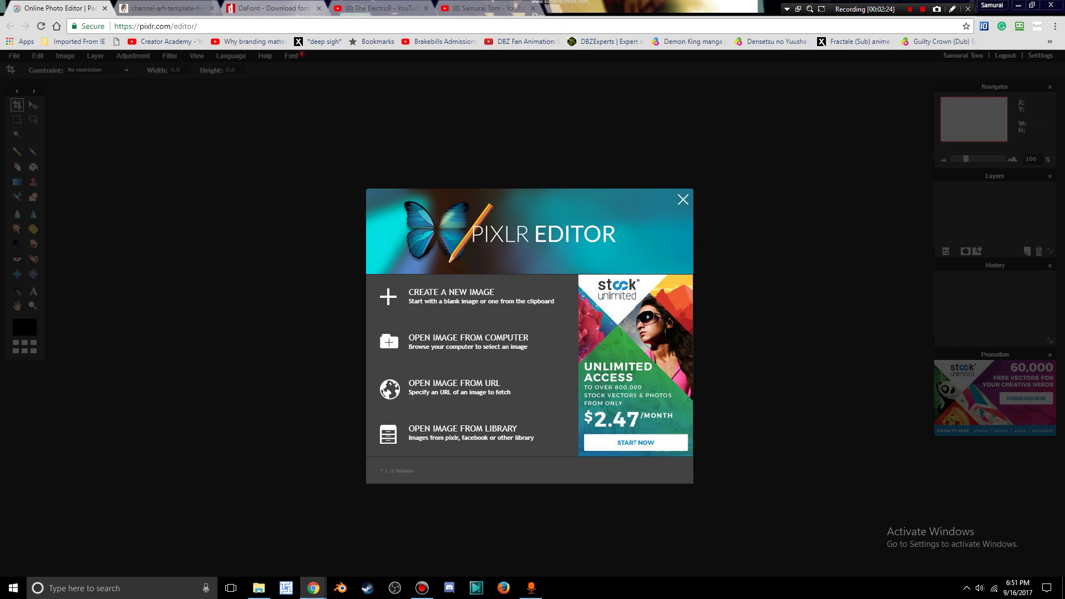
# Step: Close the DaFont page and both YouTube channel pages, and return to the Pixlr editor
pyautogui.click(269, 8)
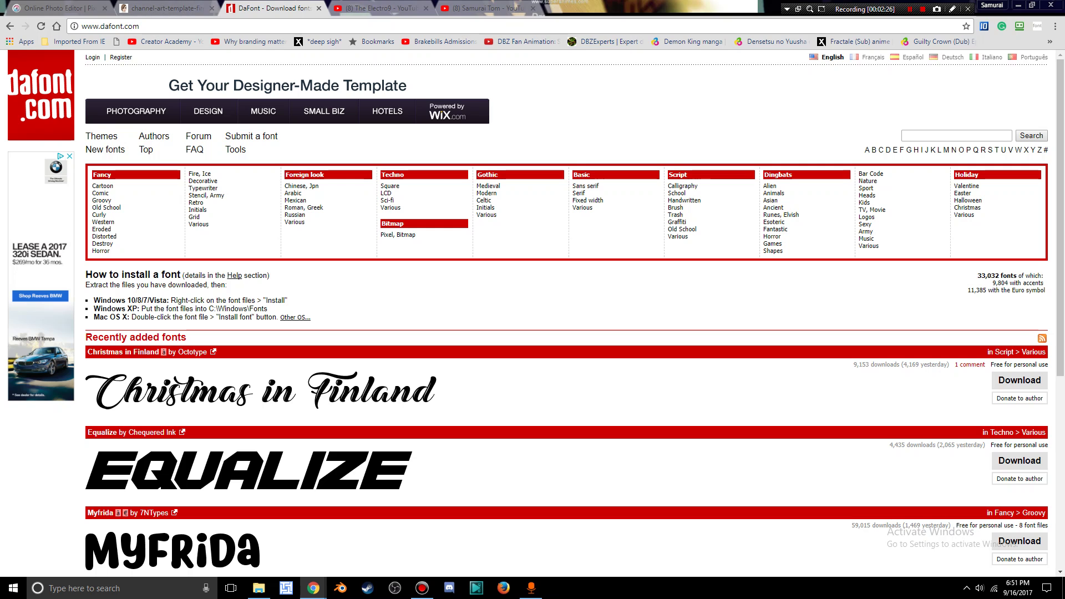
pyautogui.click(361, 8)
pyautogui.click(287, 8)
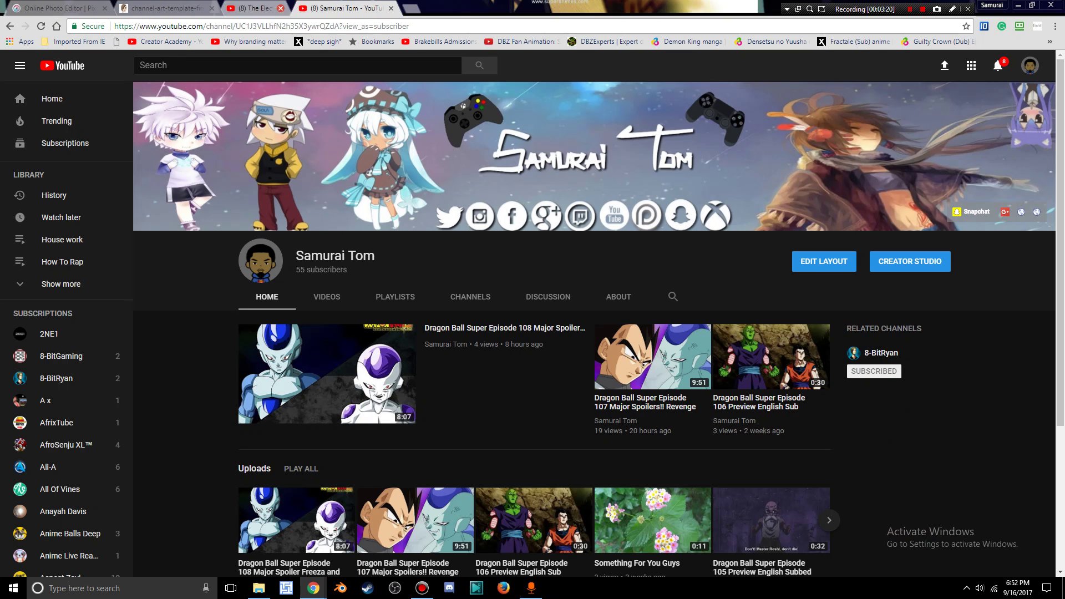
pyautogui.click(318, 8)
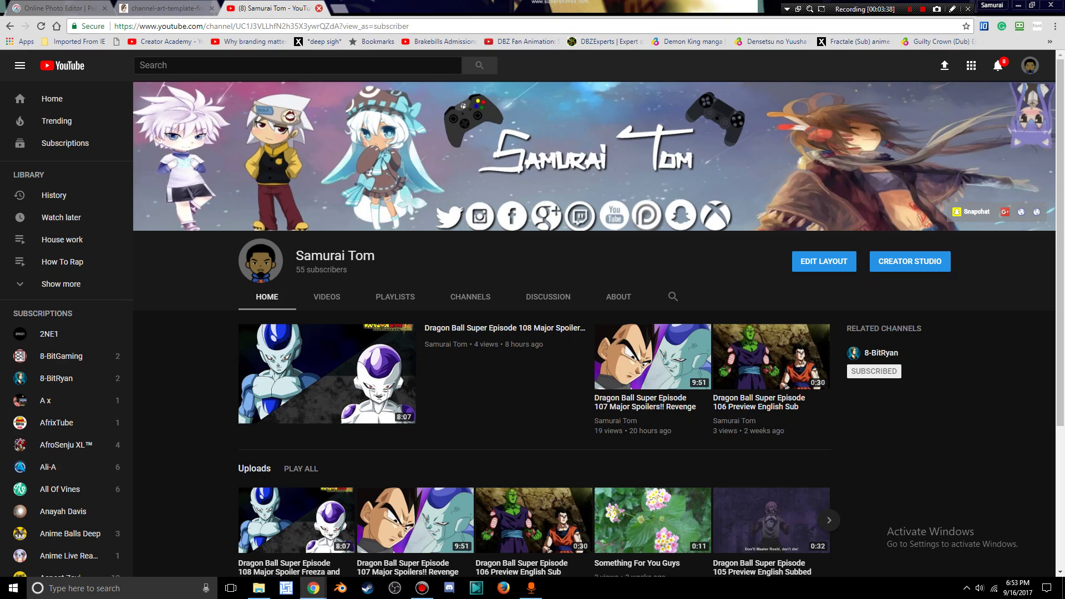
pyautogui.click(319, 8)
pyautogui.click(61, 8)
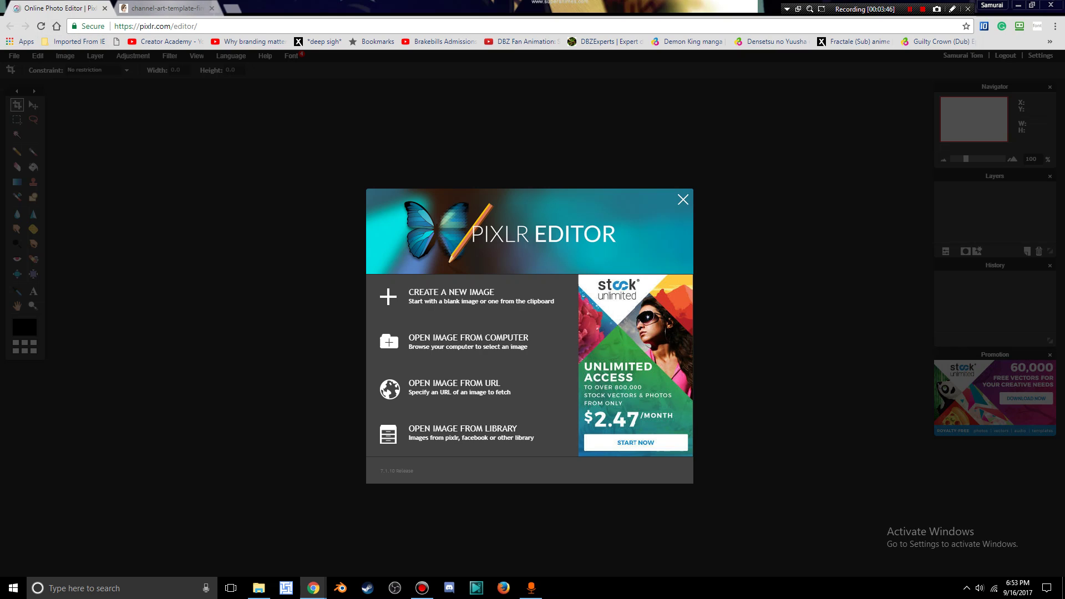
# Step: Examine the channel art template image, including its device size zones and the text and logo safe area
pyautogui.click(166, 8)
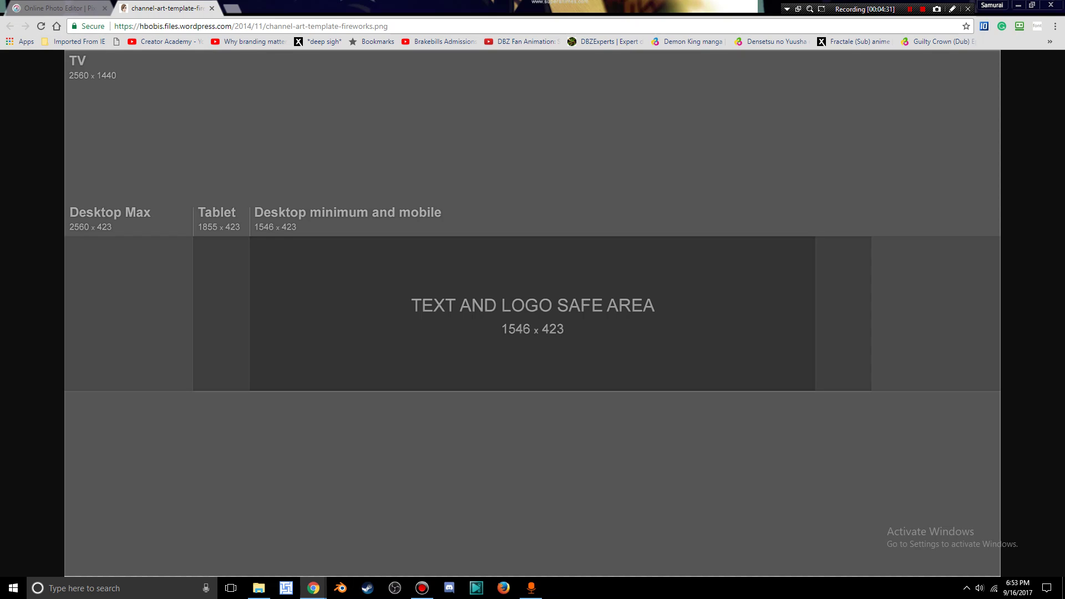
pyautogui.rightClick(873, 459)
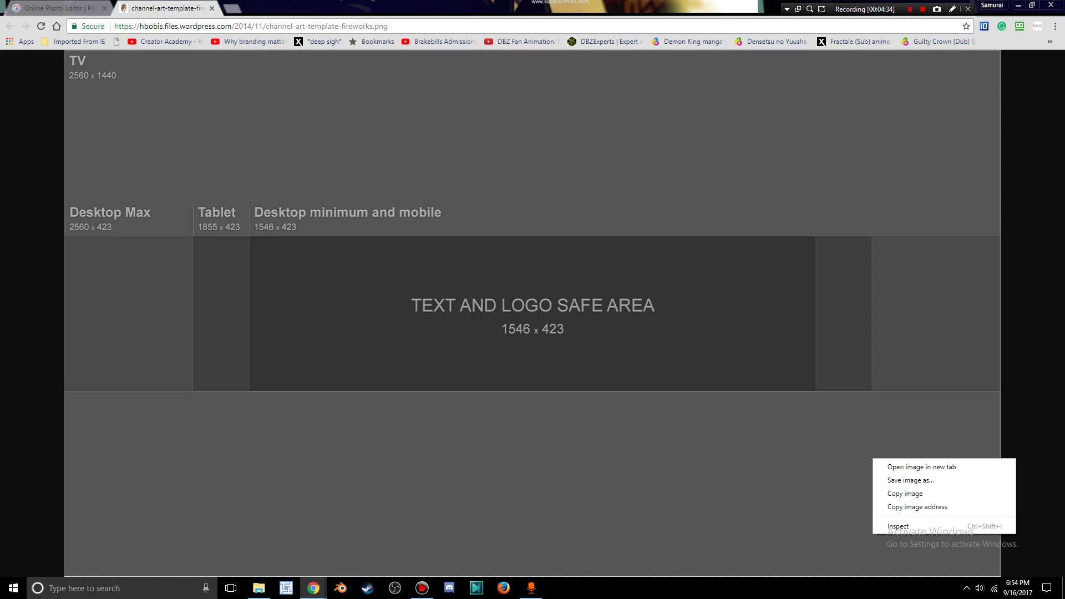
pyautogui.press('Escape')
pyautogui.click(239, 133)
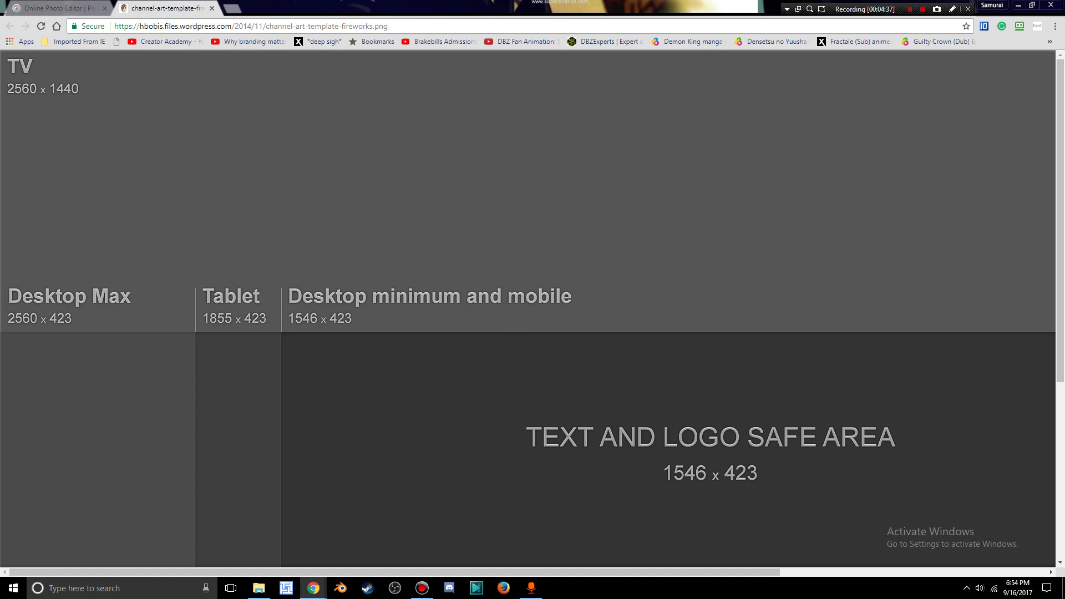
pyautogui.scroll(-1, 533, 311)
pyautogui.click(238, 133)
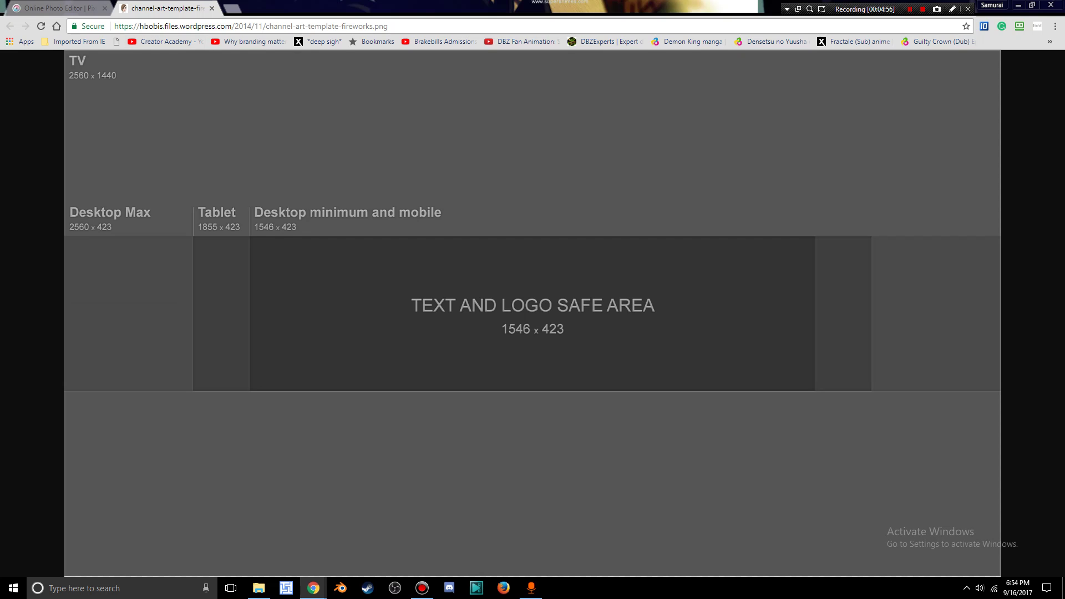
pyautogui.click(55, 8)
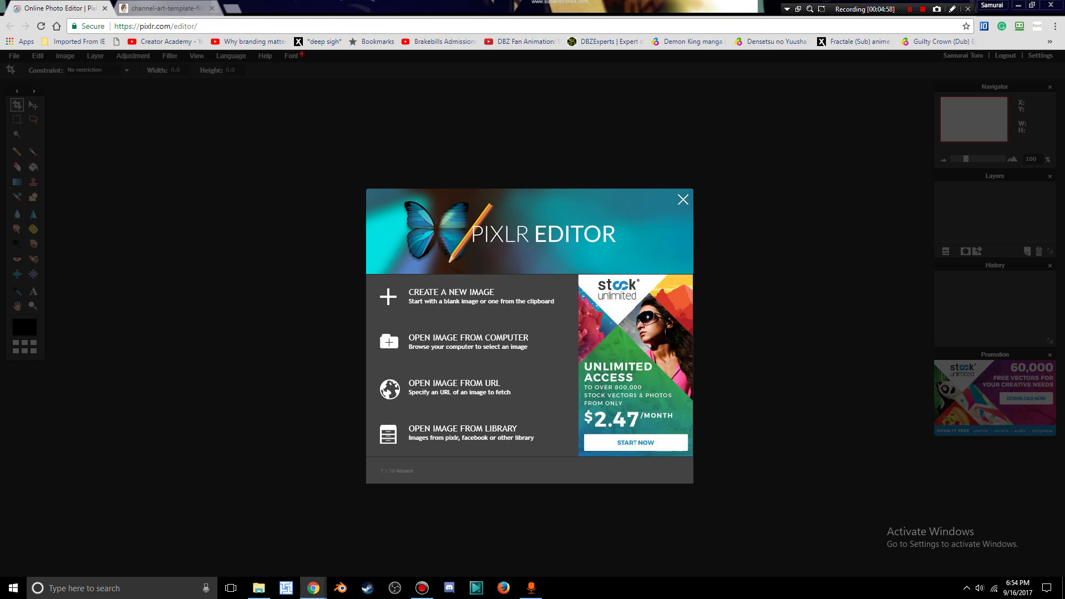
pyautogui.click(164, 8)
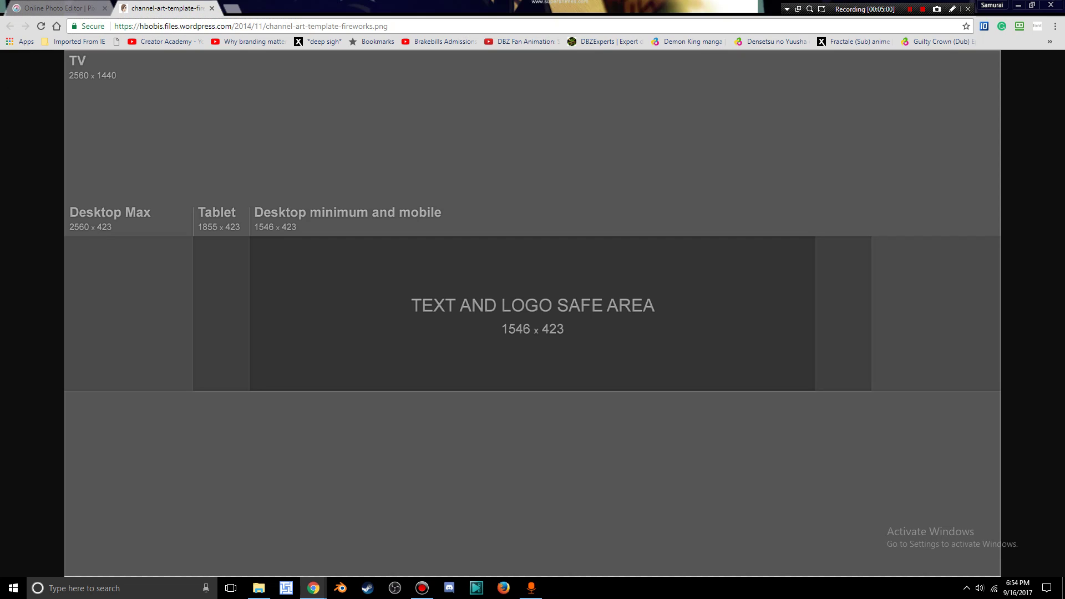
pyautogui.rightClick(535, 307)
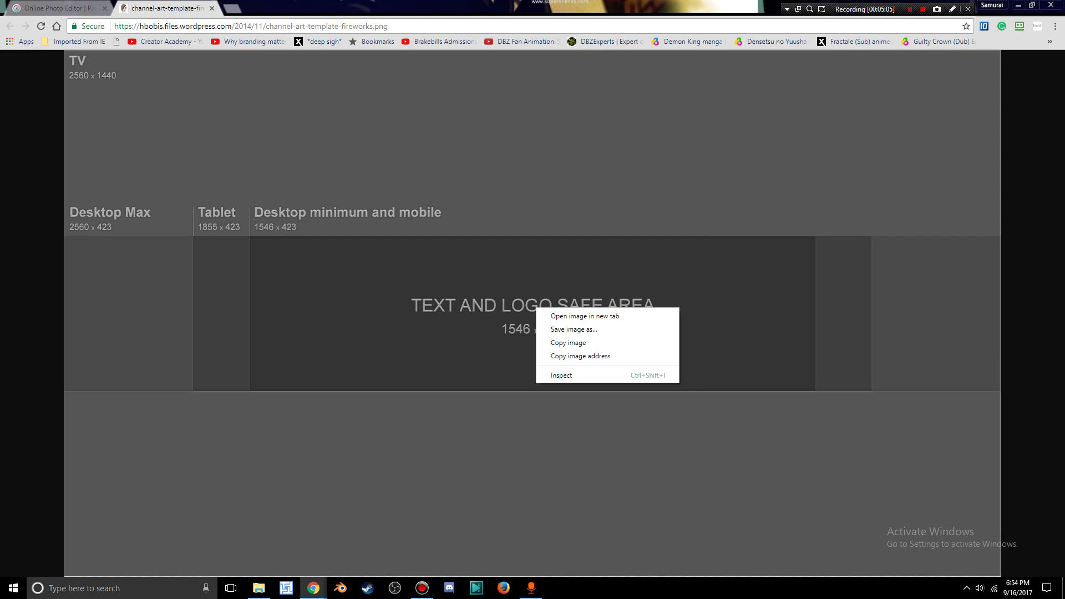
# Step: Create a new transparent image of 2560 x 1440 px in the Pixlr editor
pyautogui.hotkey('ctrl', 'shift', 'Tab')
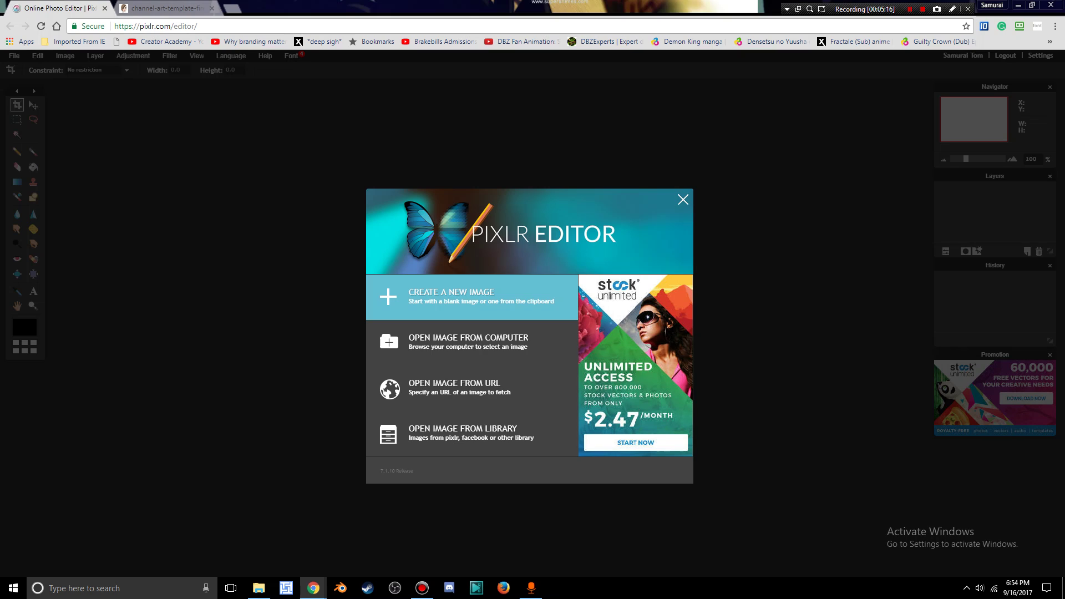
pyautogui.click(471, 297)
pyautogui.click(527, 297)
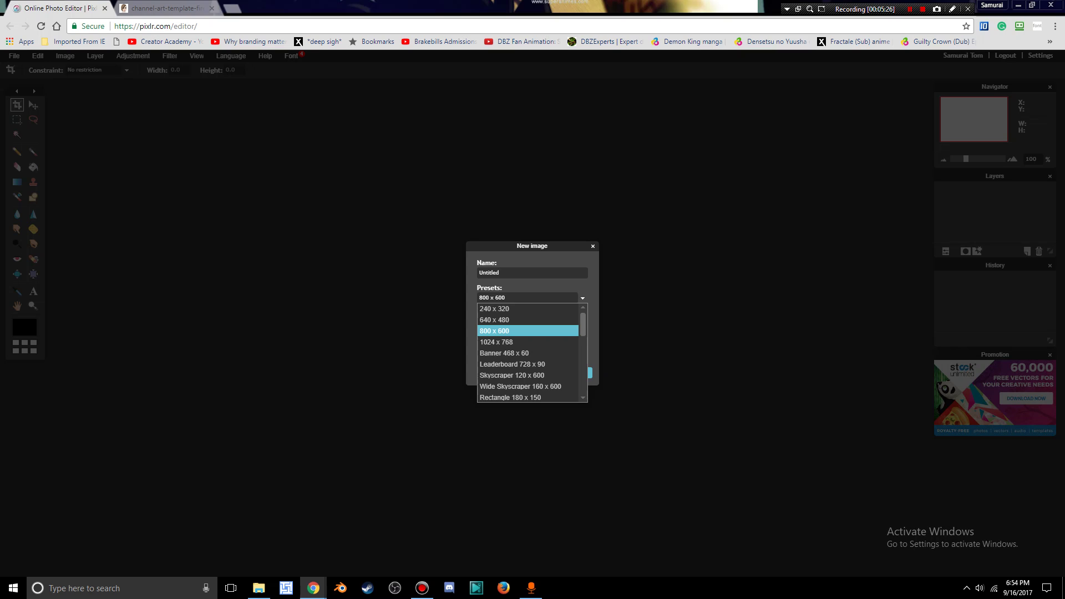
pyautogui.press('Escape')
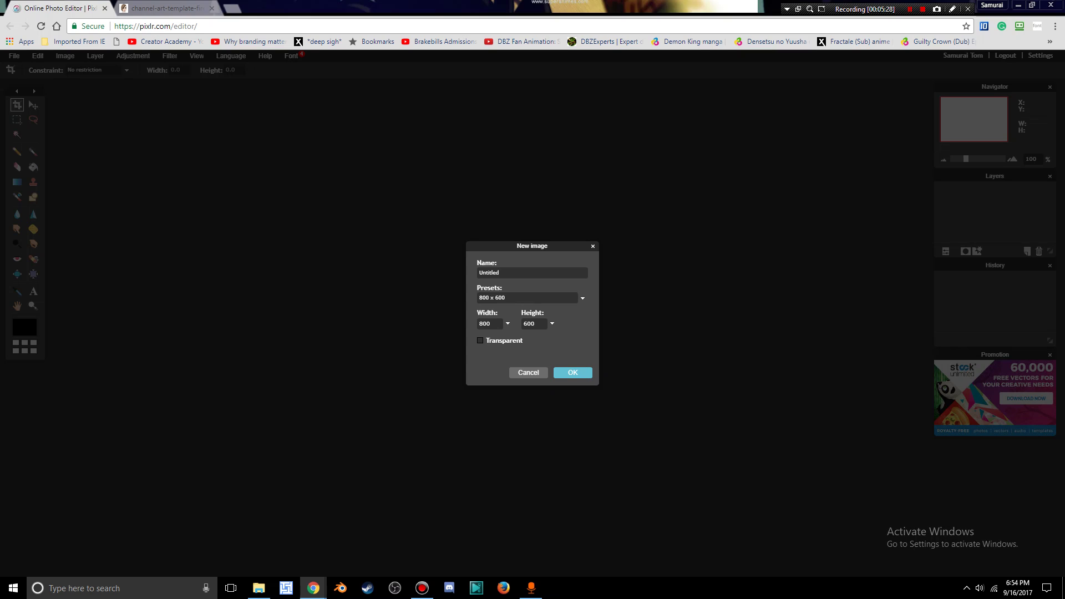
pyautogui.press('BackSpace')
pyautogui.press('BackSpace')
pyautogui.press('BackSpace')
pyautogui.press('BackSpace')
pyautogui.press('BackSpace')
pyautogui.press('BackSpace')
pyautogui.write('144')
pyautogui.click(583, 375)
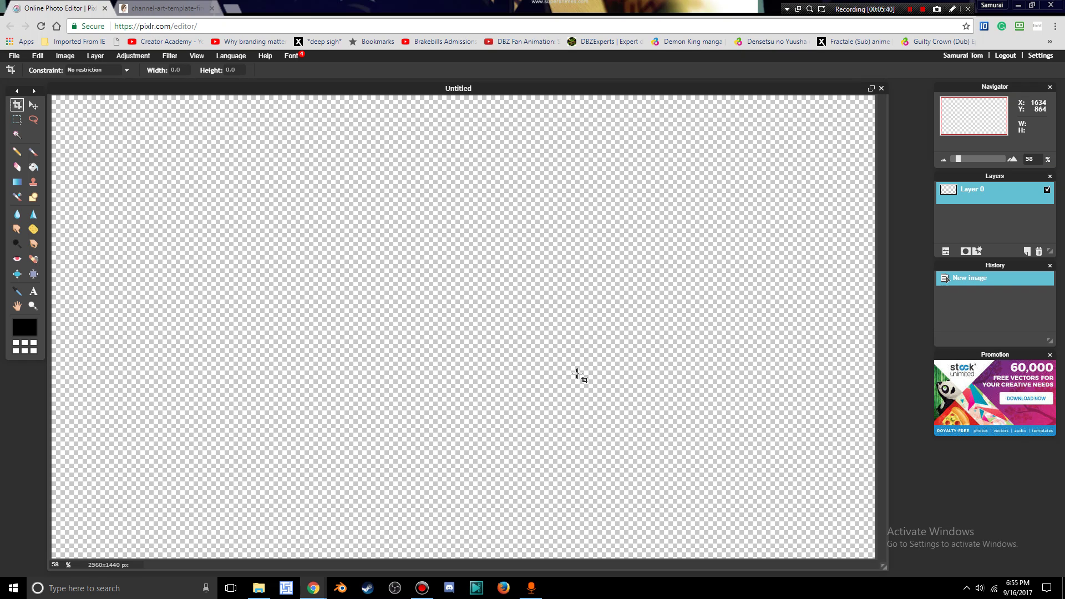
# Step: Add the youtube-banner-template-size-template-design-with-youtube-banner-template image from the Pictures folder as a layer
pyautogui.scroll(-4, 576, 215)
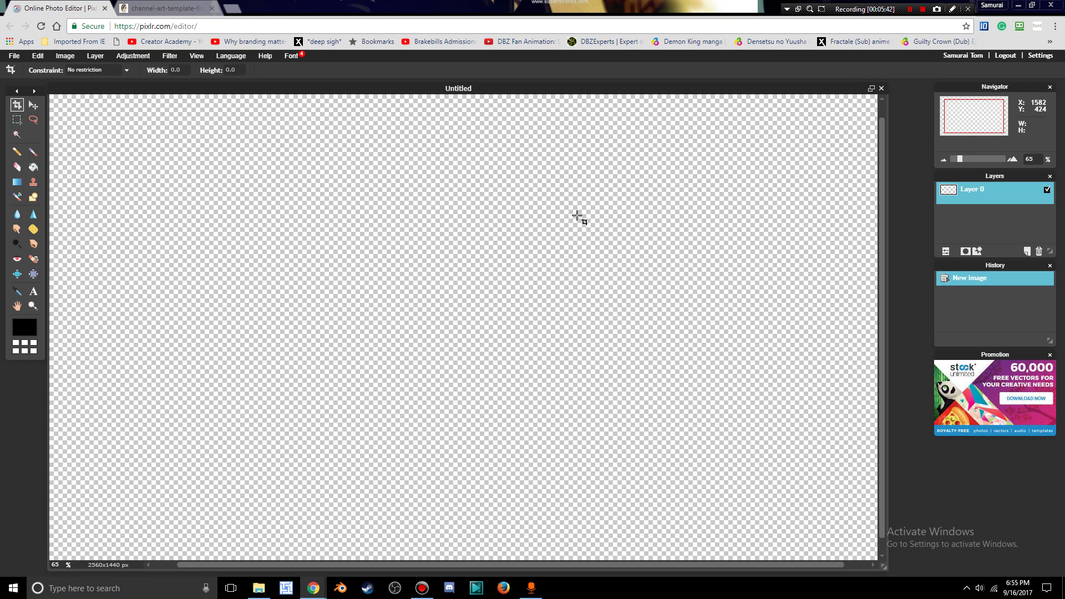
pyautogui.scroll(4, 579, 212)
pyautogui.scroll(-4, 579, 212)
pyautogui.scroll(1, 579, 212)
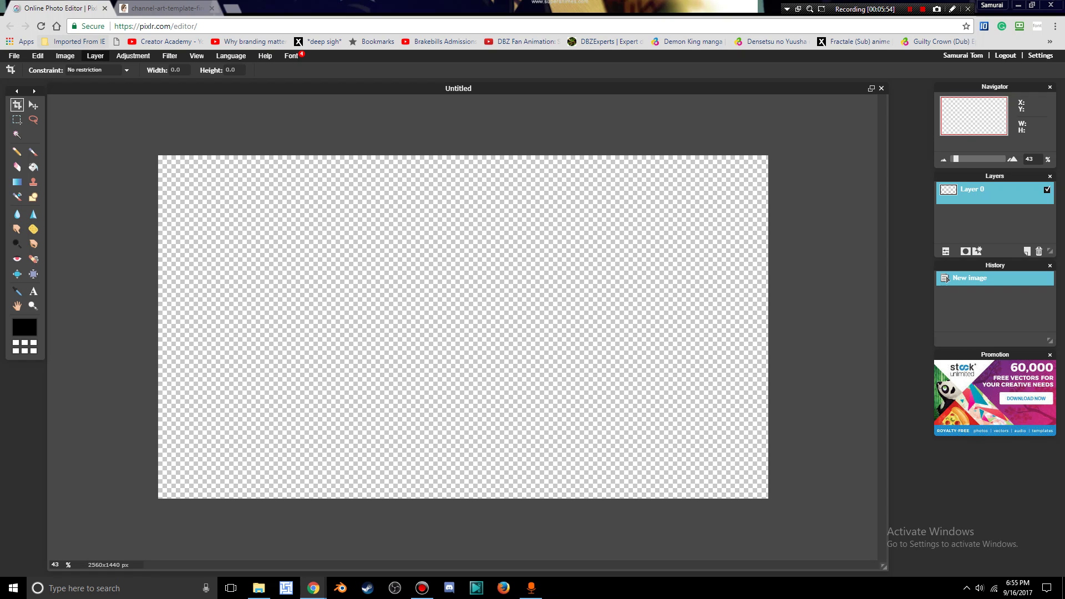
pyautogui.click(167, 8)
pyautogui.click(55, 8)
pyautogui.click(95, 56)
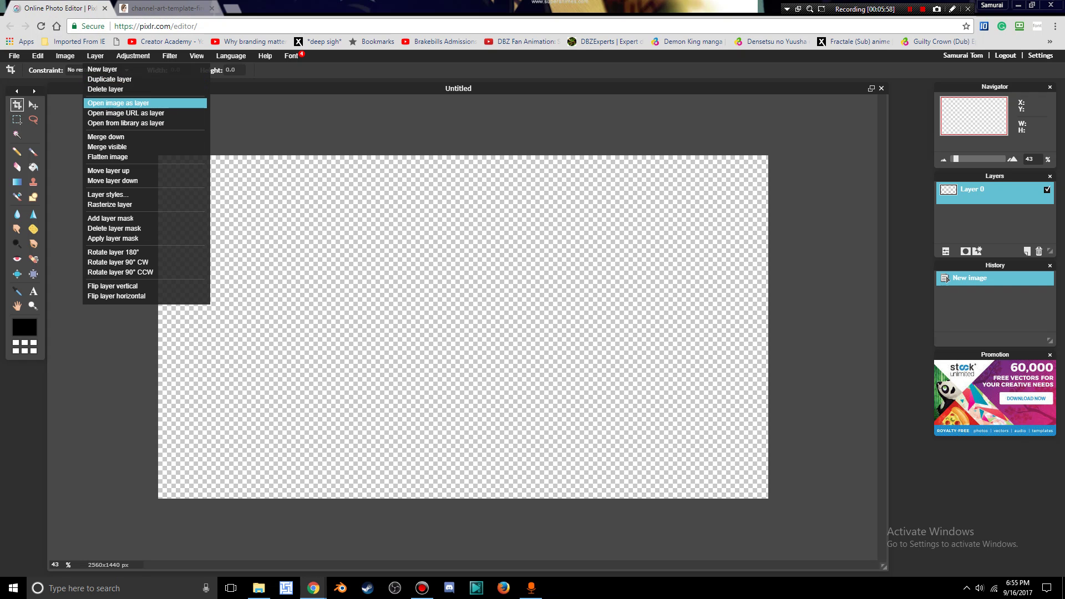
pyautogui.click(134, 103)
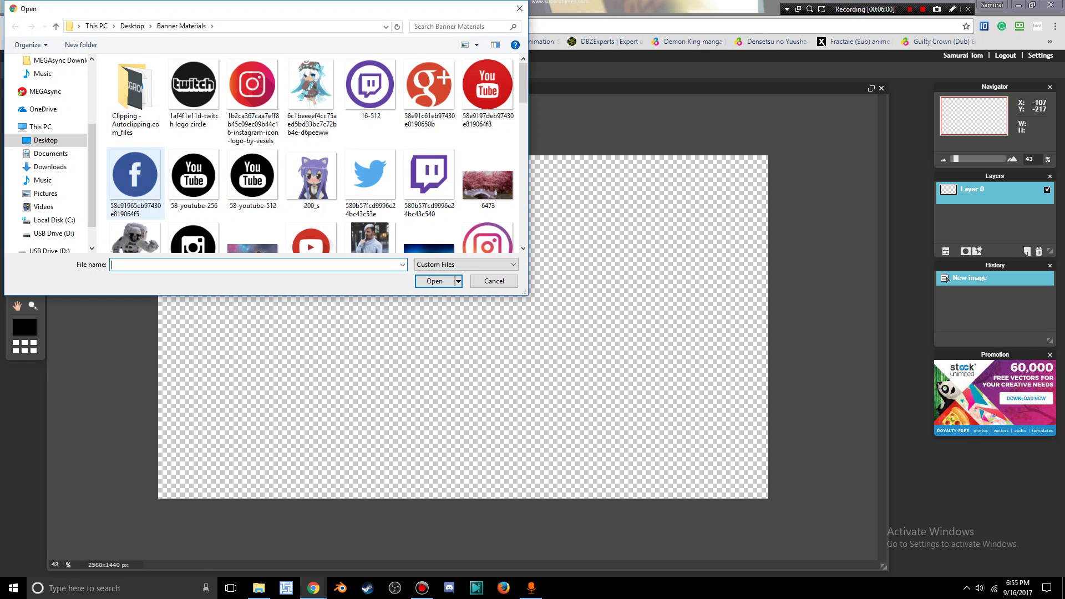
pyautogui.click(46, 192)
pyautogui.scroll(-15, 275, 181)
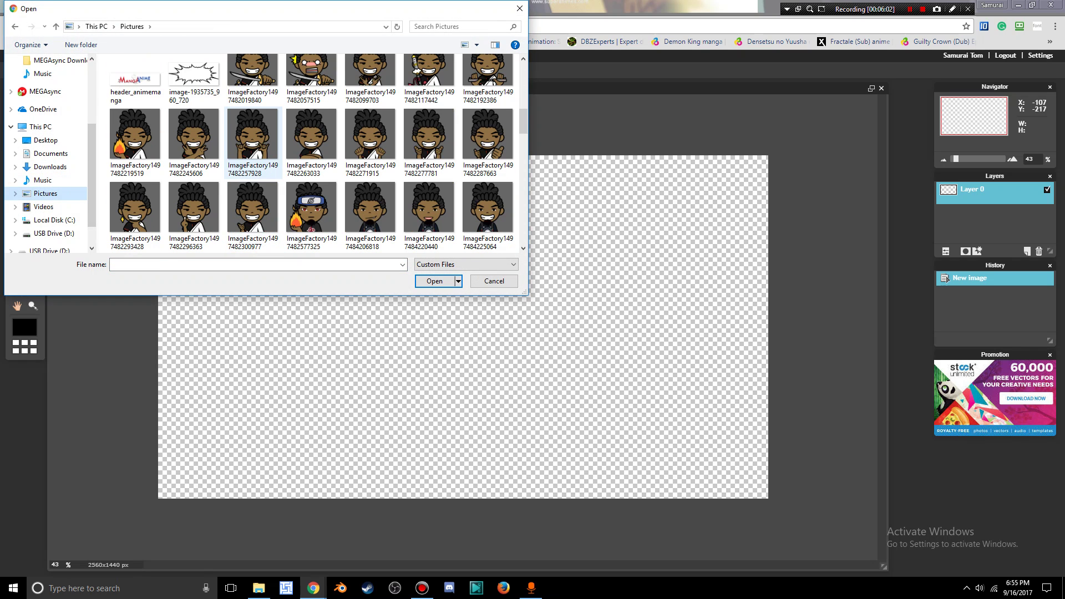
pyautogui.click(429, 203)
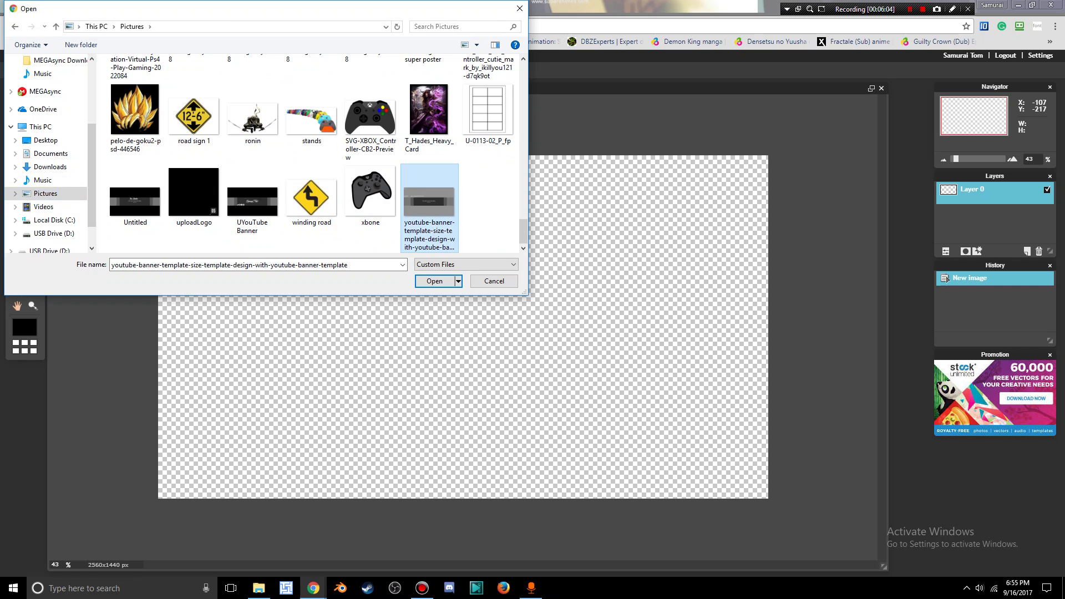
pyautogui.click(434, 281)
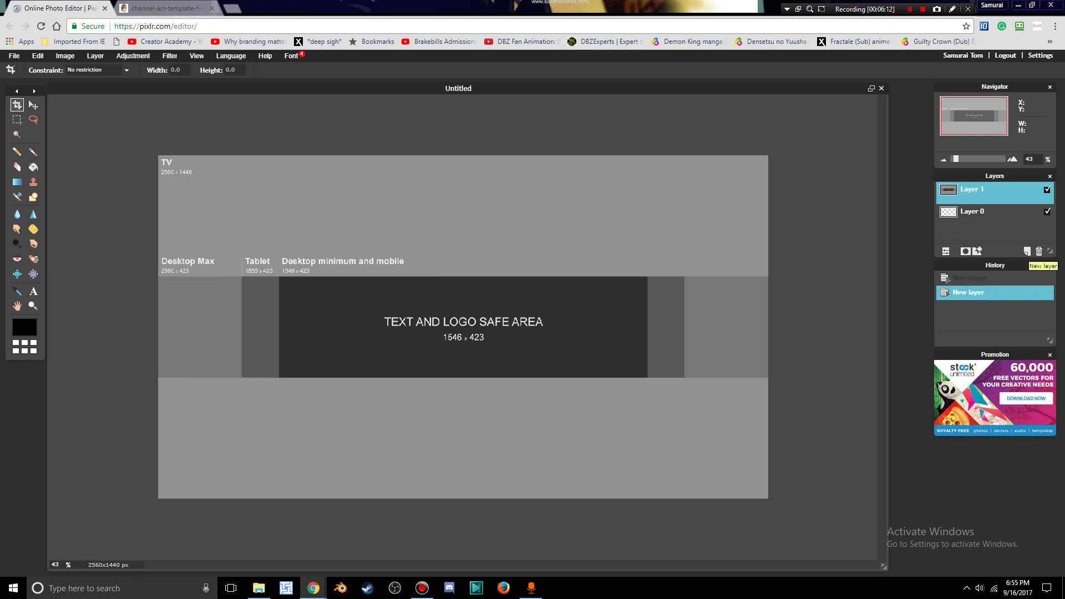
# Step: On a new layer, draw filled black rectangles covering the full-width areas above and below the template's desktop strip
pyautogui.click(1026, 251)
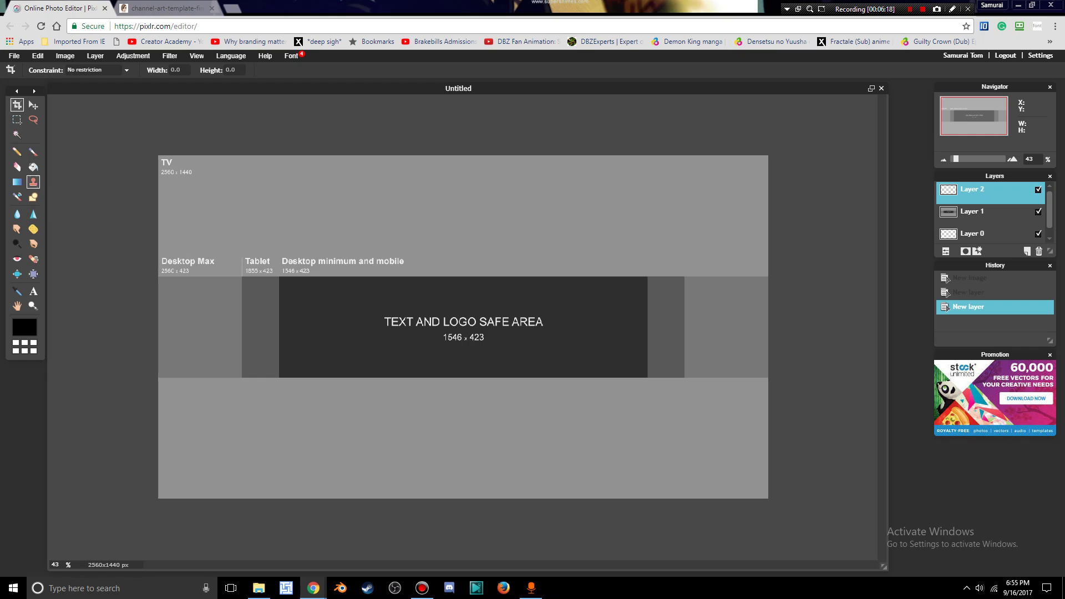
pyautogui.click(33, 197)
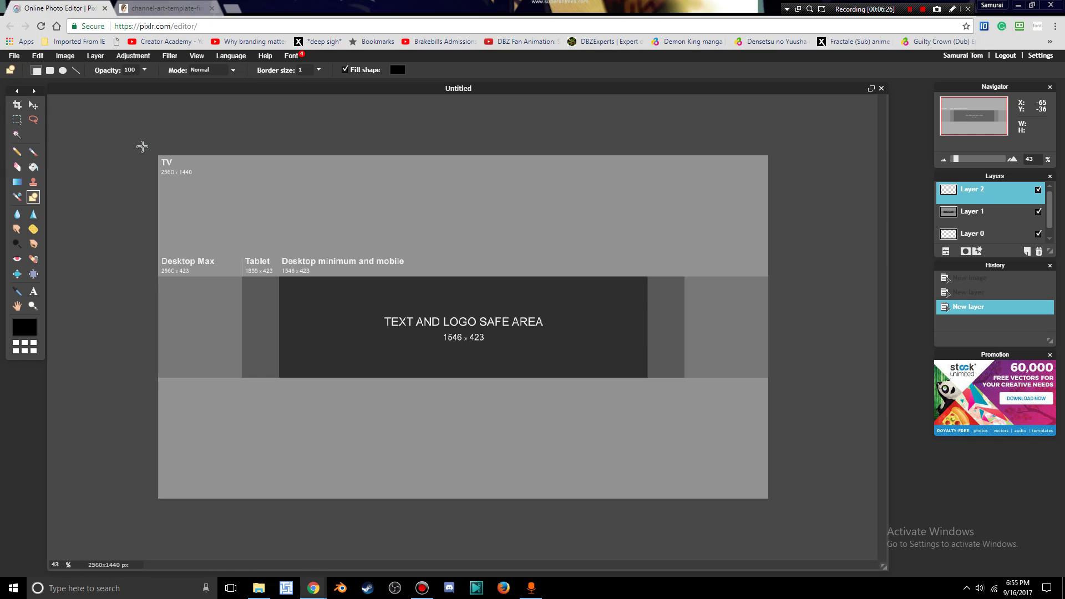
pyautogui.moveTo(142, 146); pyautogui.dragTo(777, 273)
pyautogui.moveTo(777, 273); pyautogui.dragTo(776, 276)
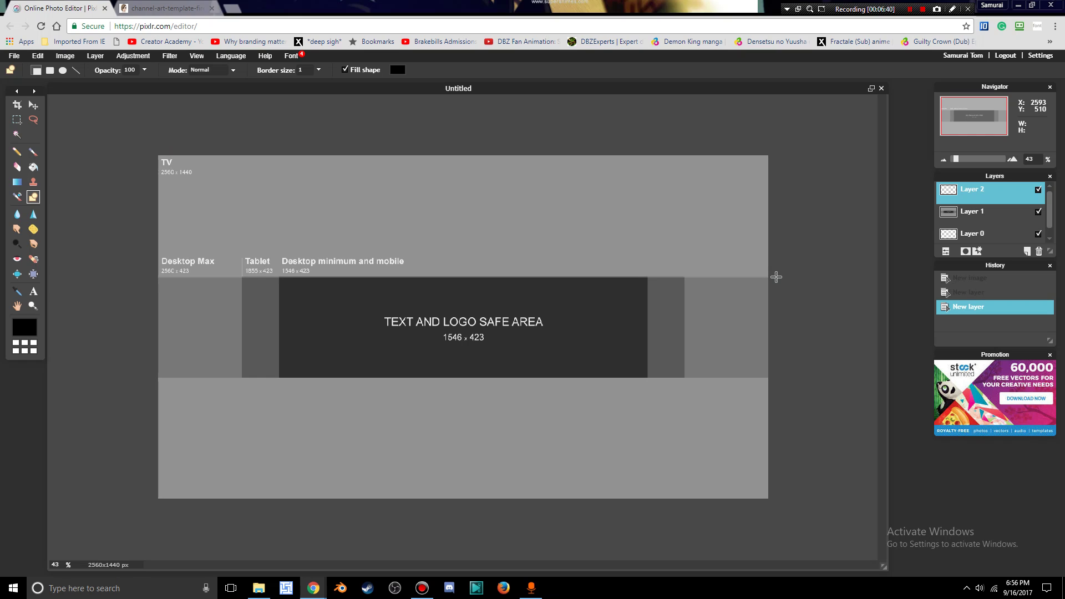
pyautogui.moveTo(776, 277); pyautogui.dragTo(774, 277)
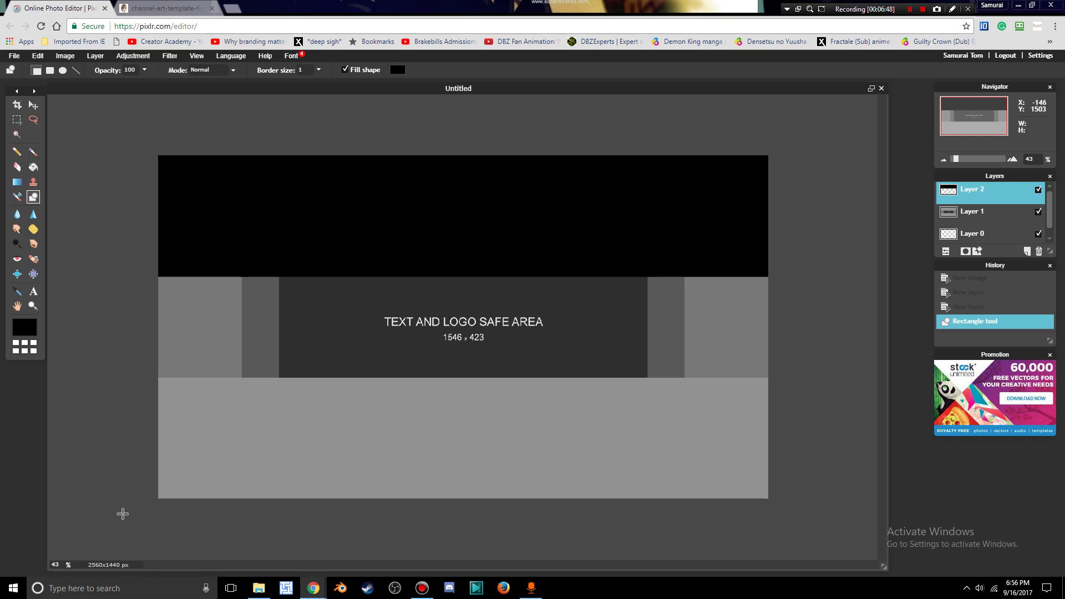
pyautogui.moveTo(130, 517); pyautogui.dragTo(402, 413)
pyautogui.moveTo(795, 378); pyautogui.dragTo(796, 377)
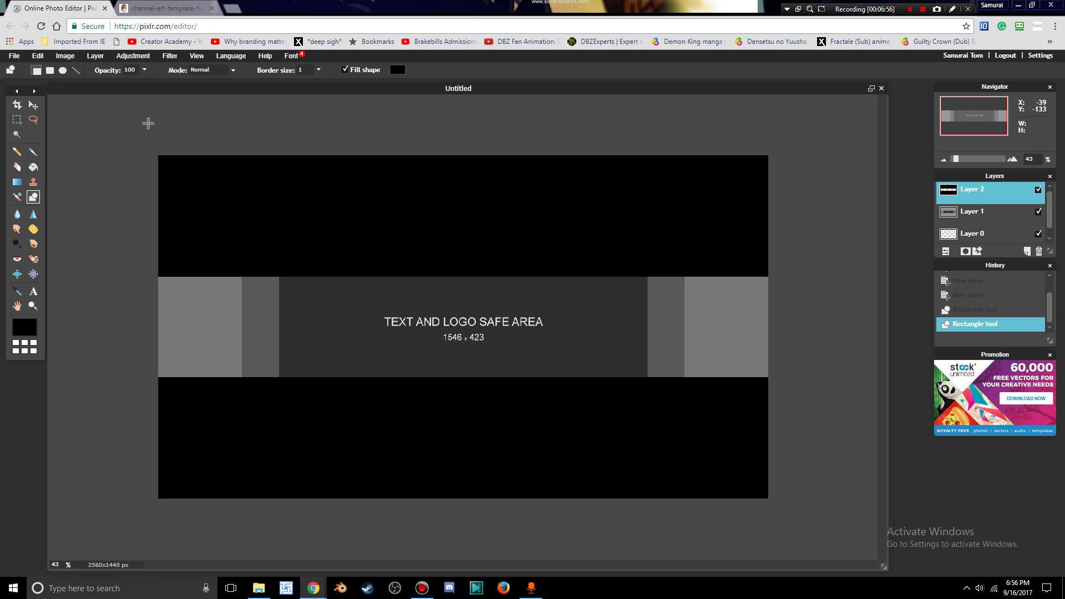
# Step: Add the text "Lost In Space" inside the safe area at size 130
pyautogui.click(34, 291)
pyautogui.press('t')
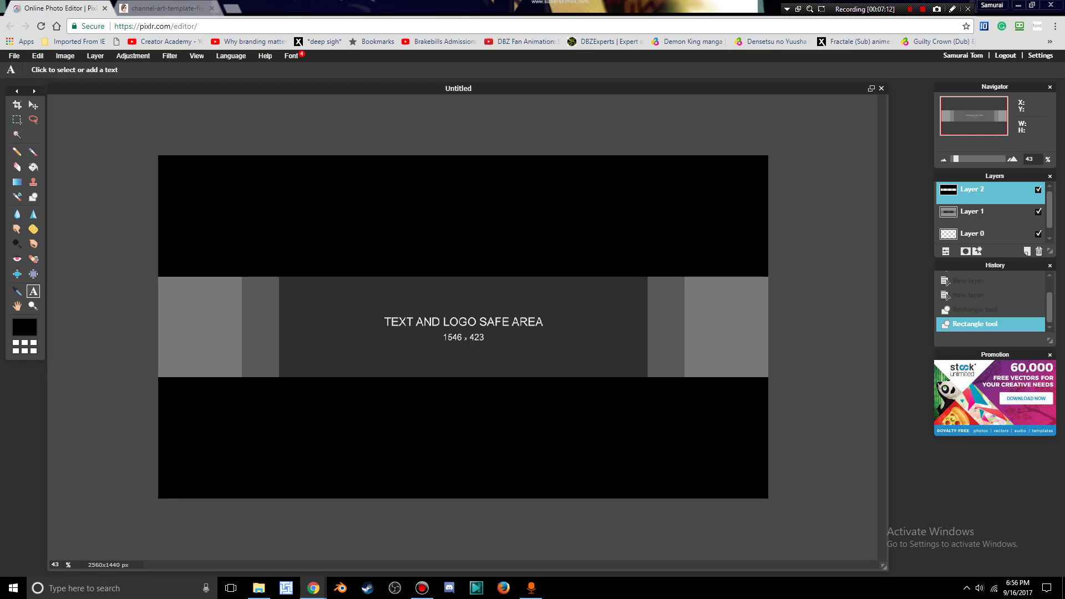
pyautogui.click(444, 290)
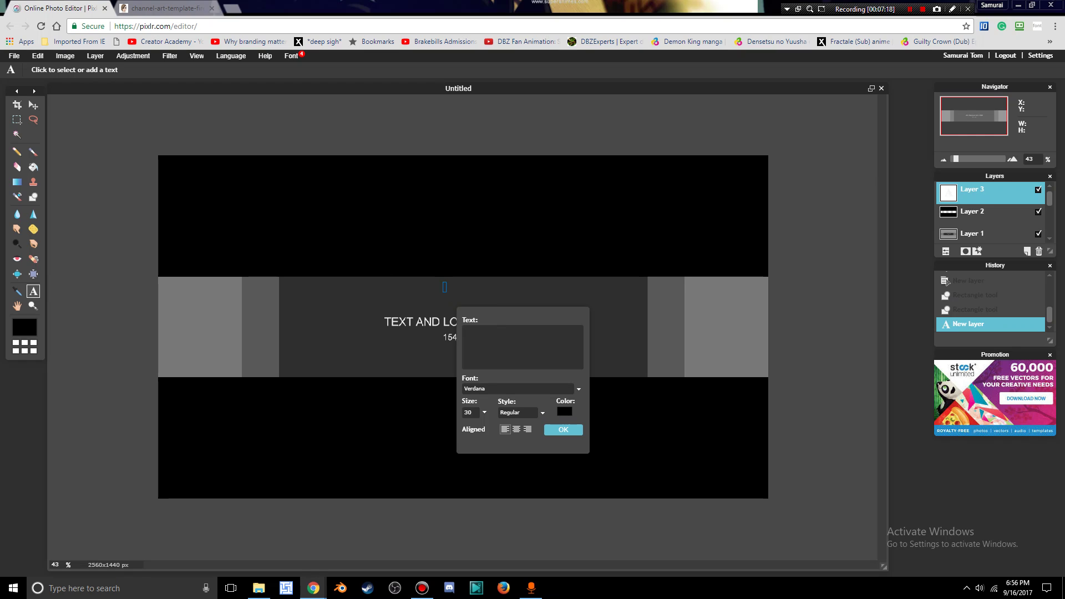
pyautogui.write('Lost In Space')
pyautogui.click(484, 412)
pyautogui.moveTo(446, 427); pyautogui.dragTo(486, 427)
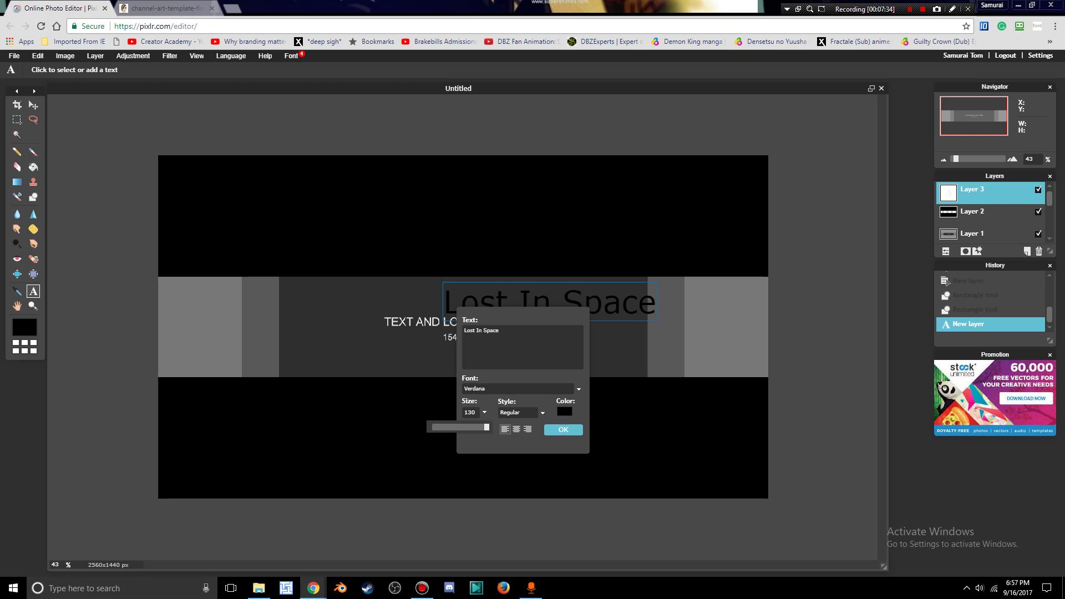
# Step: Set the "Lost In Space" text to white (ffffff) and its font to Bethanie Snake_PersonalUseOnly
pyautogui.click(564, 411)
pyautogui.click(465, 228)
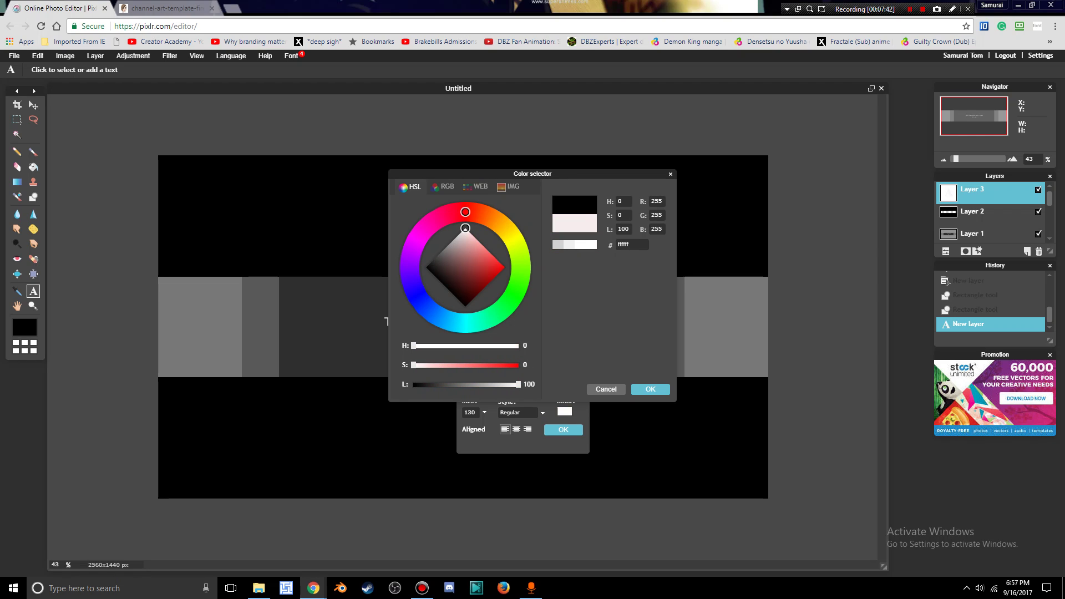
pyautogui.click(651, 389)
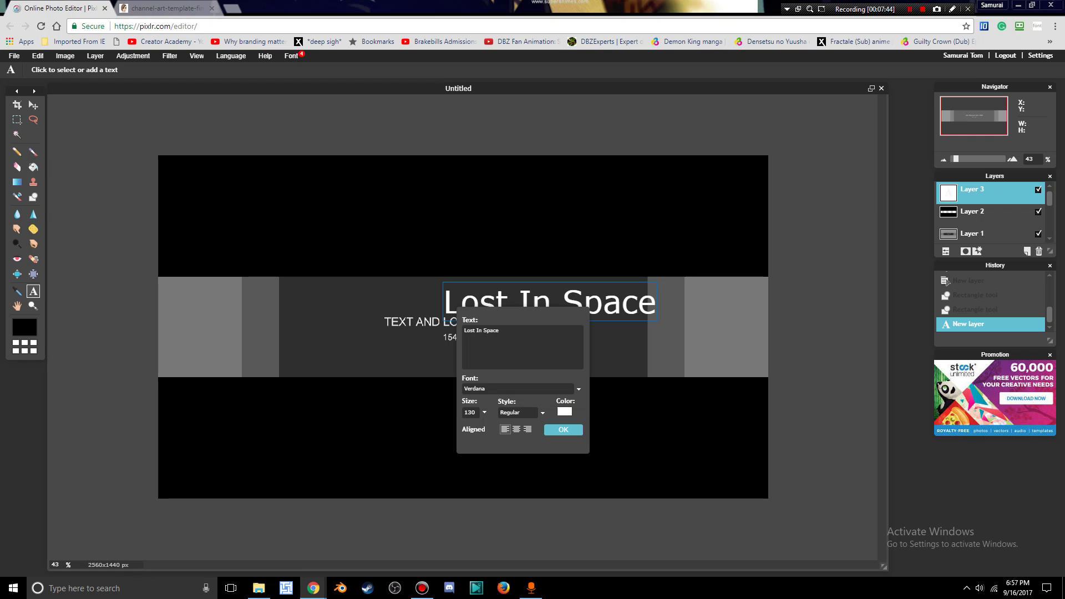
pyautogui.click(579, 389)
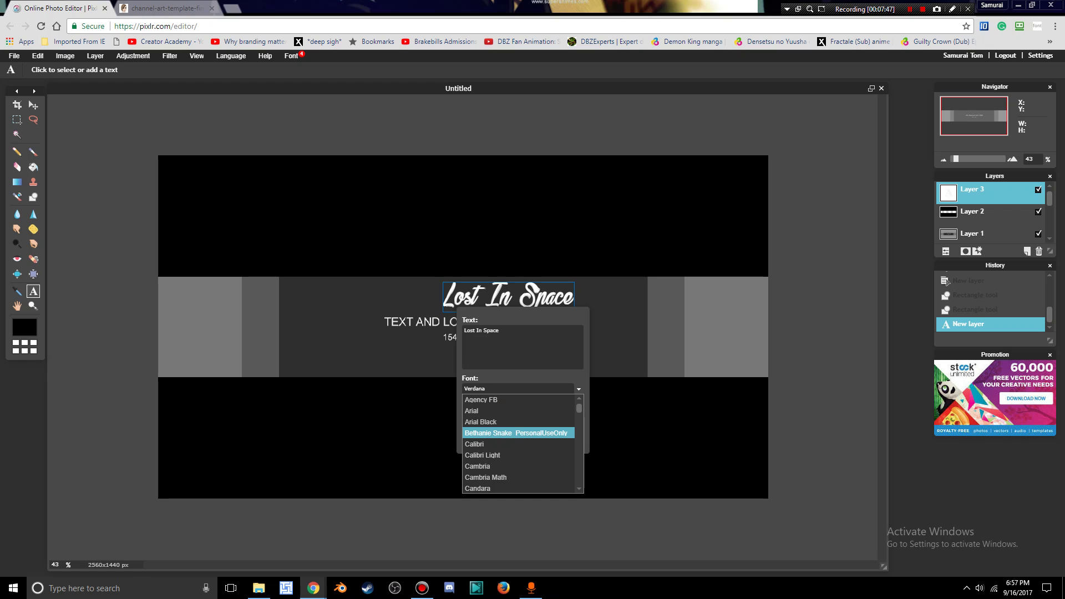
pyautogui.press('Return')
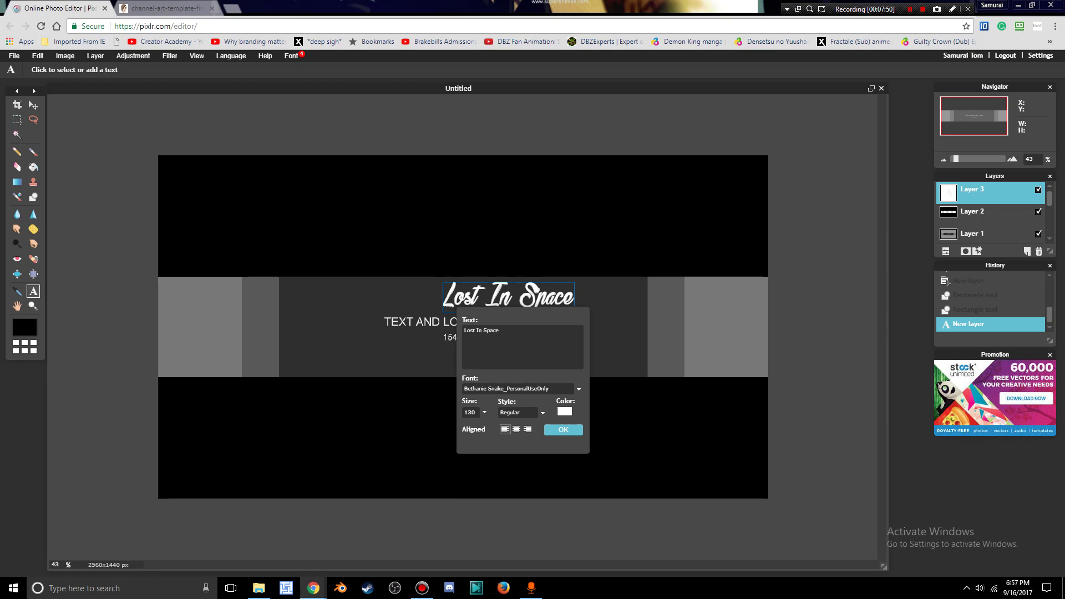
# Step: Center the "Lost In Space" text horizontally along the upper edge of the safe area, above the template's label
pyautogui.moveTo(515, 298); pyautogui.dragTo(477, 293)
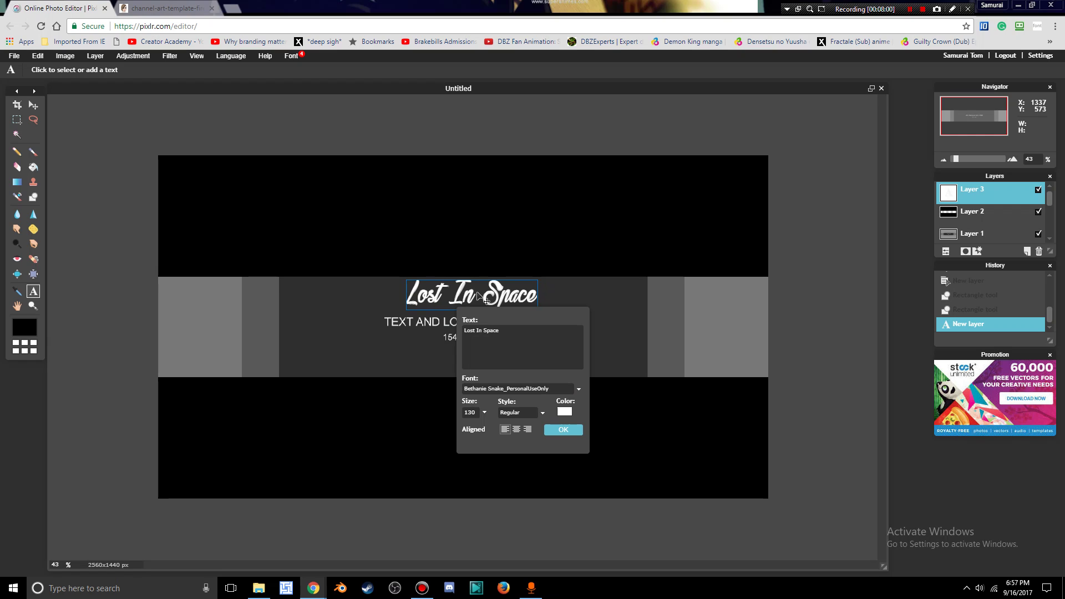
pyautogui.click(565, 428)
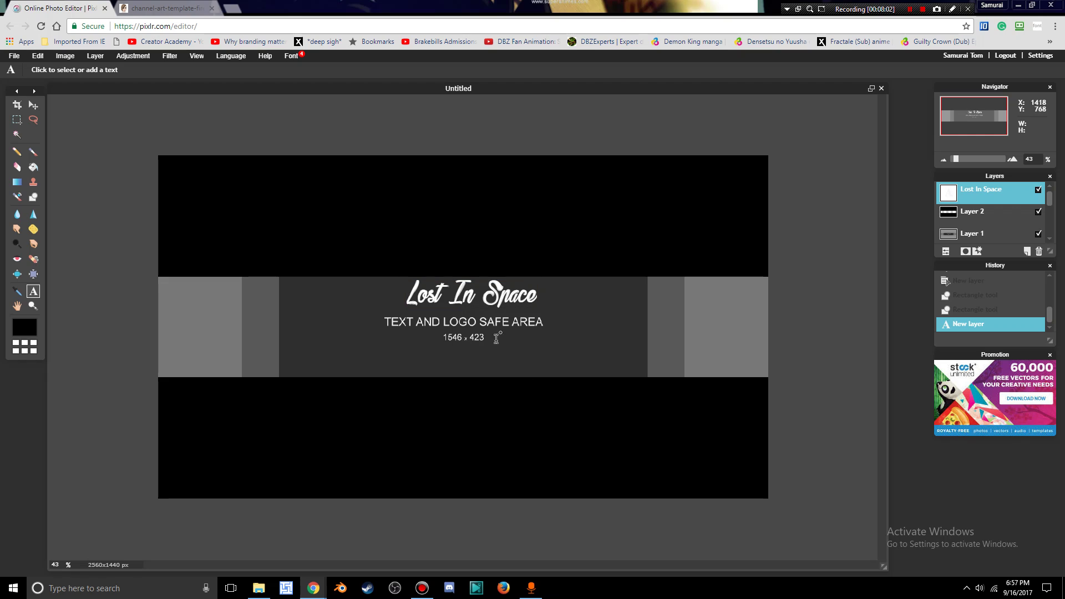
pyautogui.moveTo(484, 303); pyautogui.dragTo(483, 305)
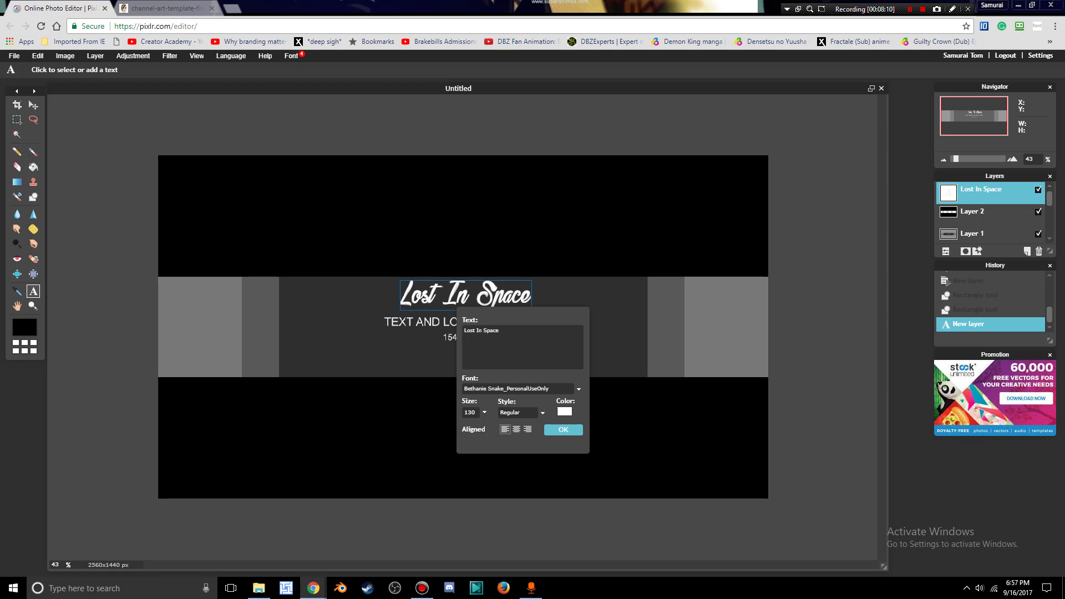
pyautogui.click(562, 429)
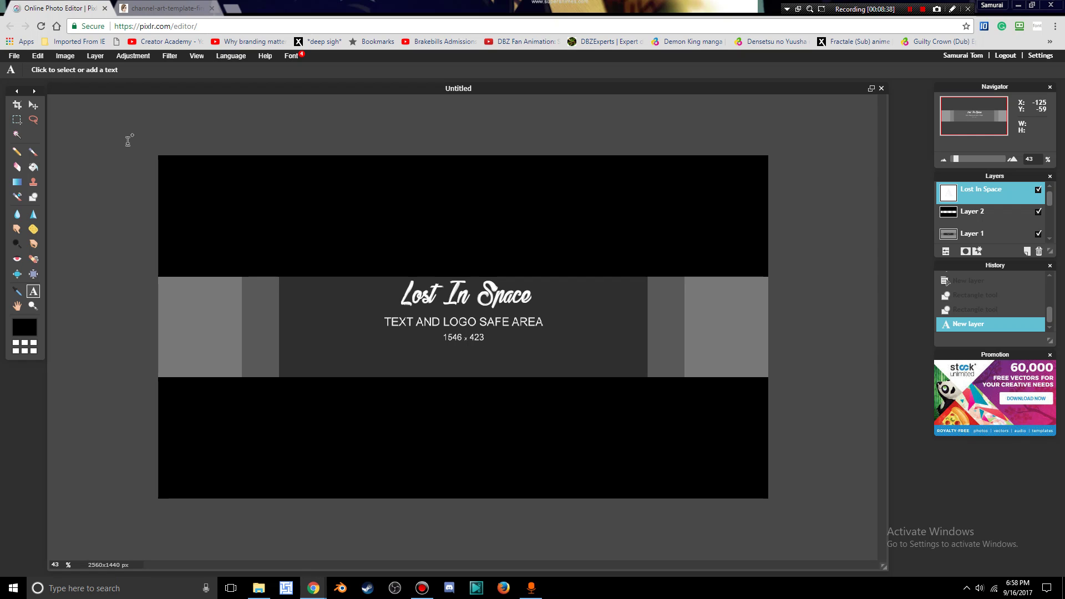
# Step: Search Google for "twitter png" in a new browser tab
pyautogui.hotkey('ctrl', 't')
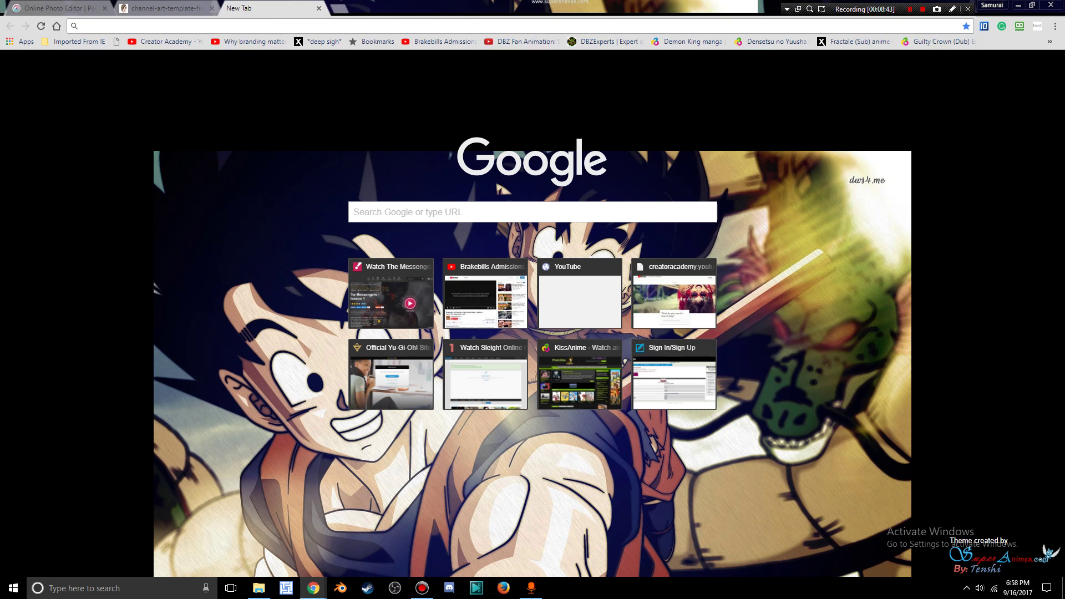
pyautogui.write('twi')
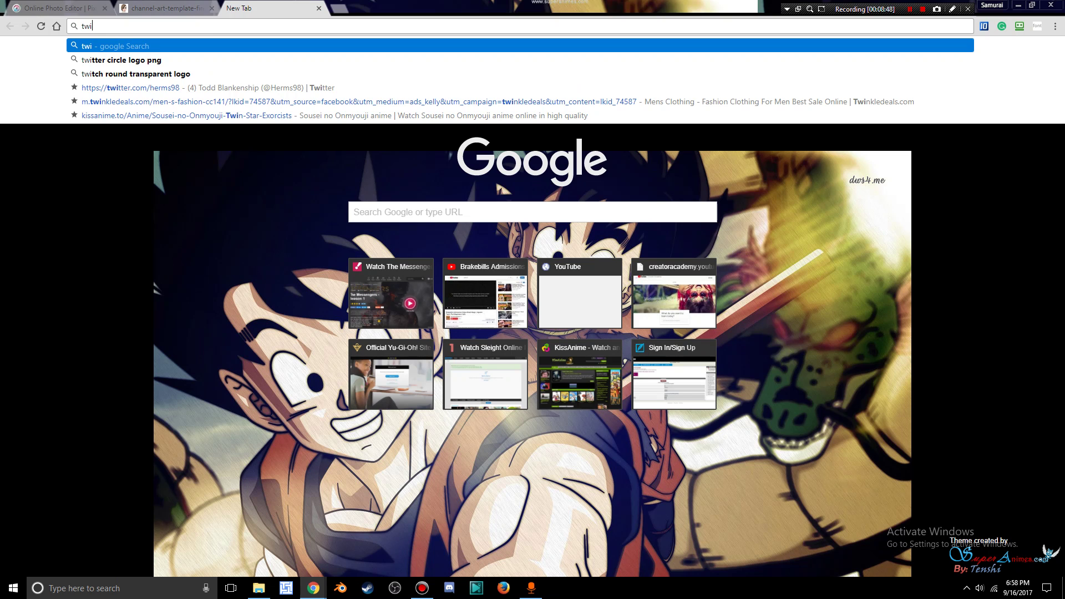
pyautogui.write('tter')
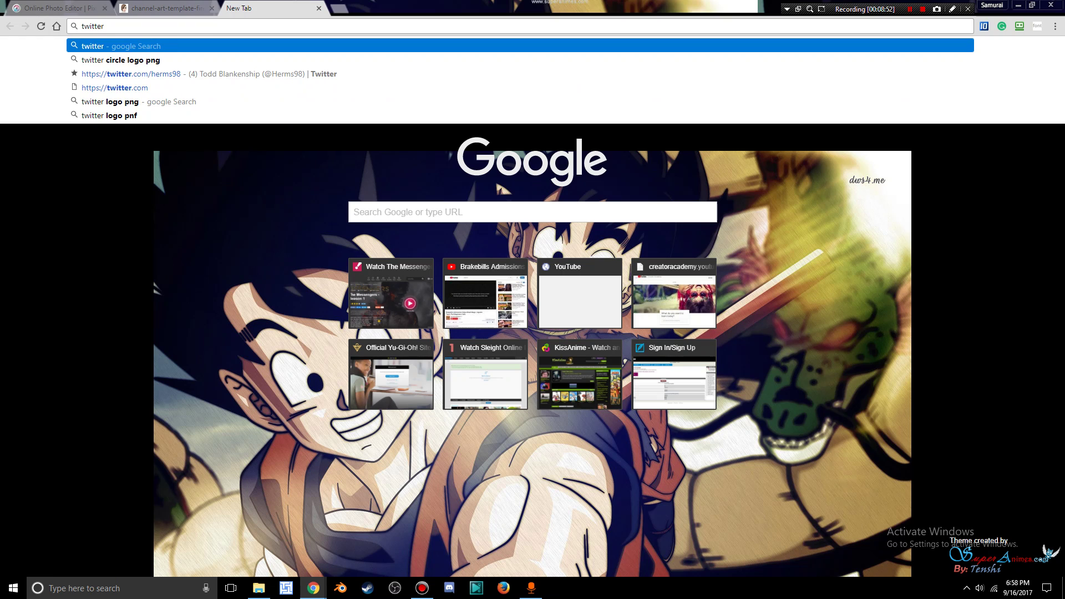
pyautogui.write(' png')
pyautogui.press('Return')
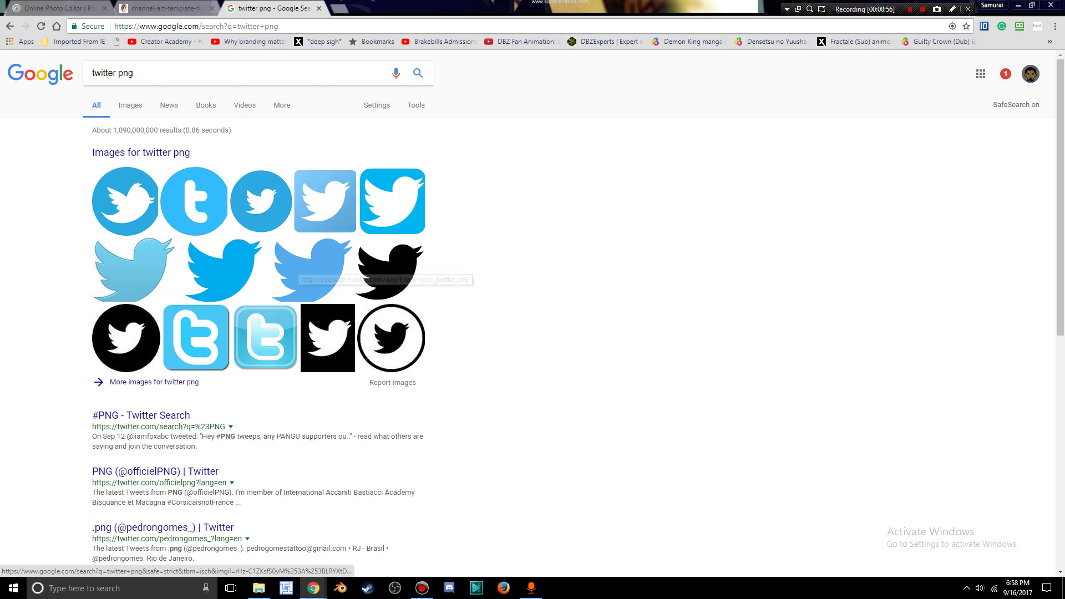
# Step: Open the image results and preview the 512 × 512 black circular Twitter bird logo with a transparent background
pyautogui.click(391, 271)
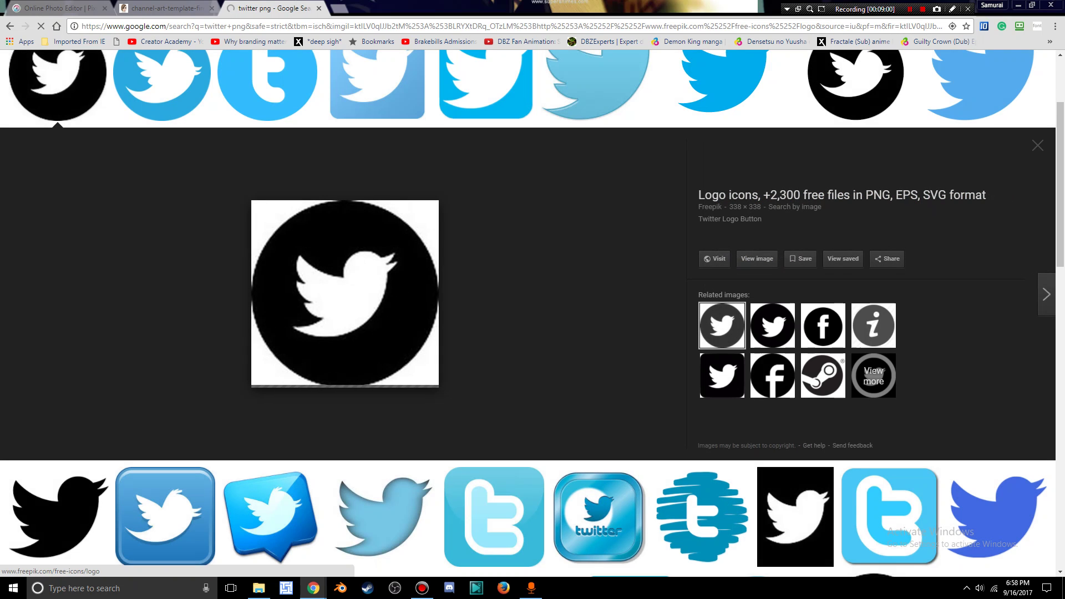
pyautogui.scroll(3, 343, 360)
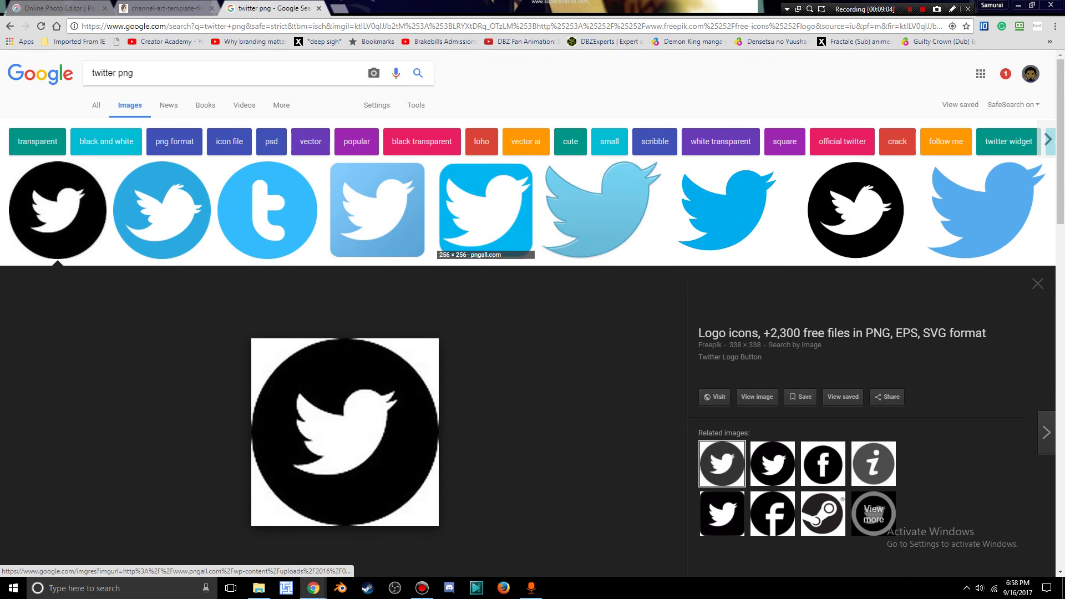
pyautogui.click(856, 209)
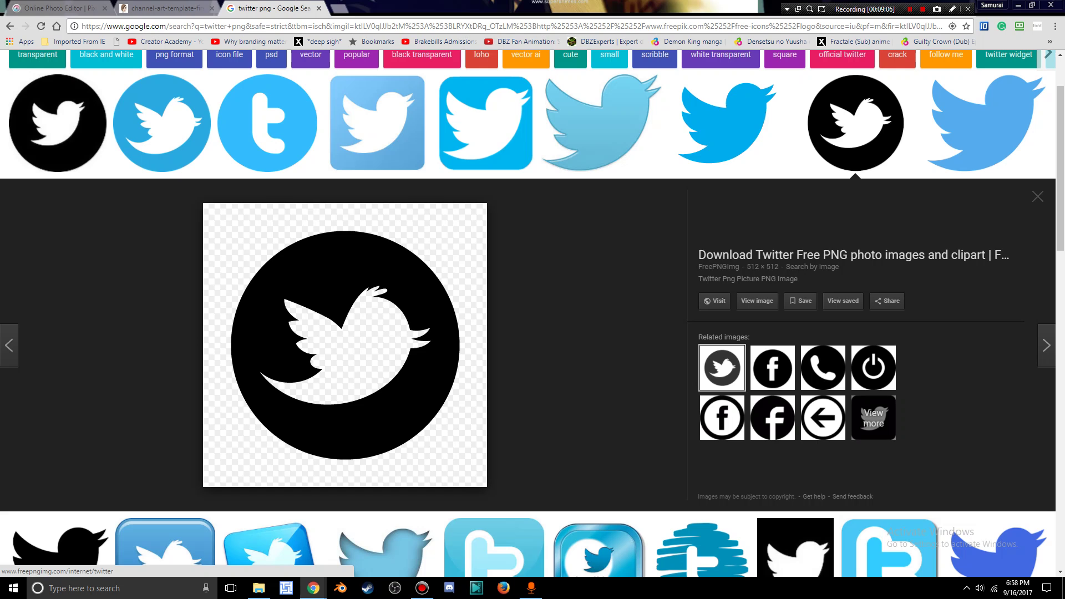
pyautogui.moveTo(388, 333); pyautogui.dragTo(395, 413)
pyautogui.scroll(-2, 395, 413)
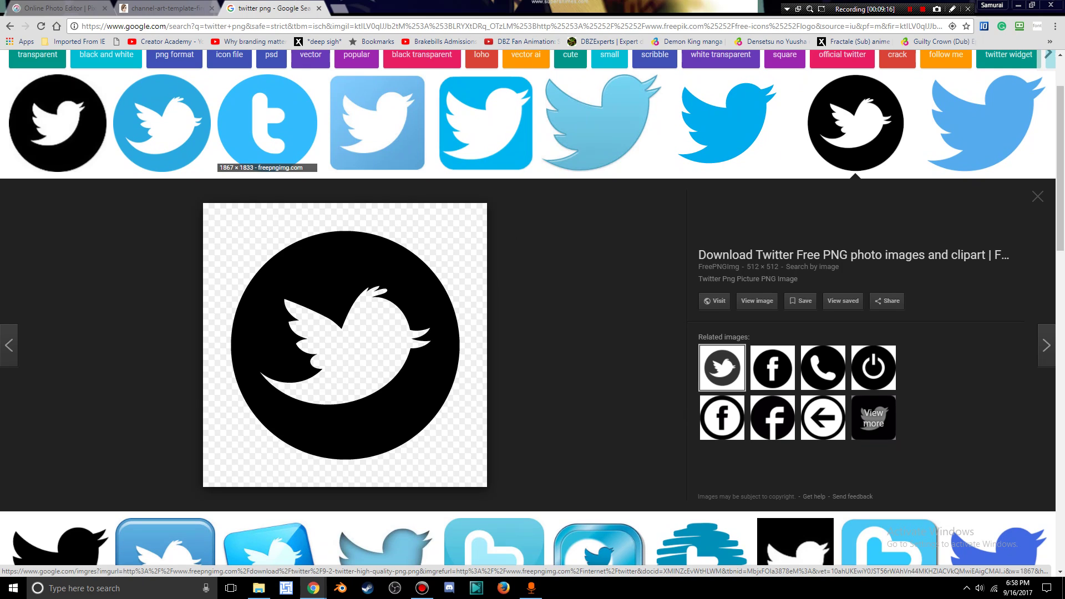
# Step: Preview the round blue Twitter "t" logo, briefly open its source page, and return to the black circular bird logo
pyautogui.click(268, 125)
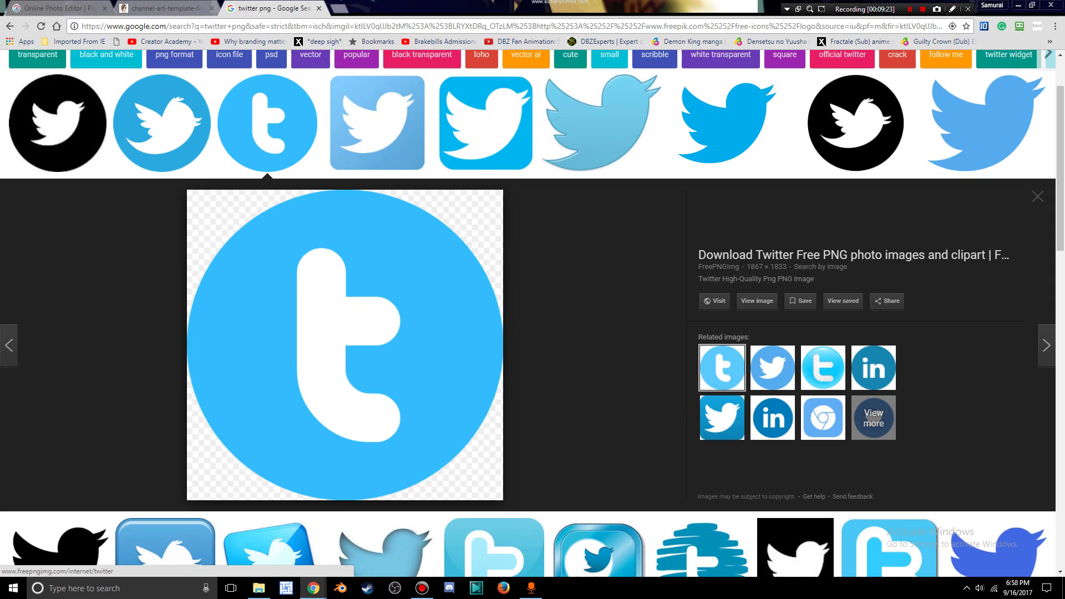
pyautogui.rightClick(303, 363)
pyautogui.click(333, 374)
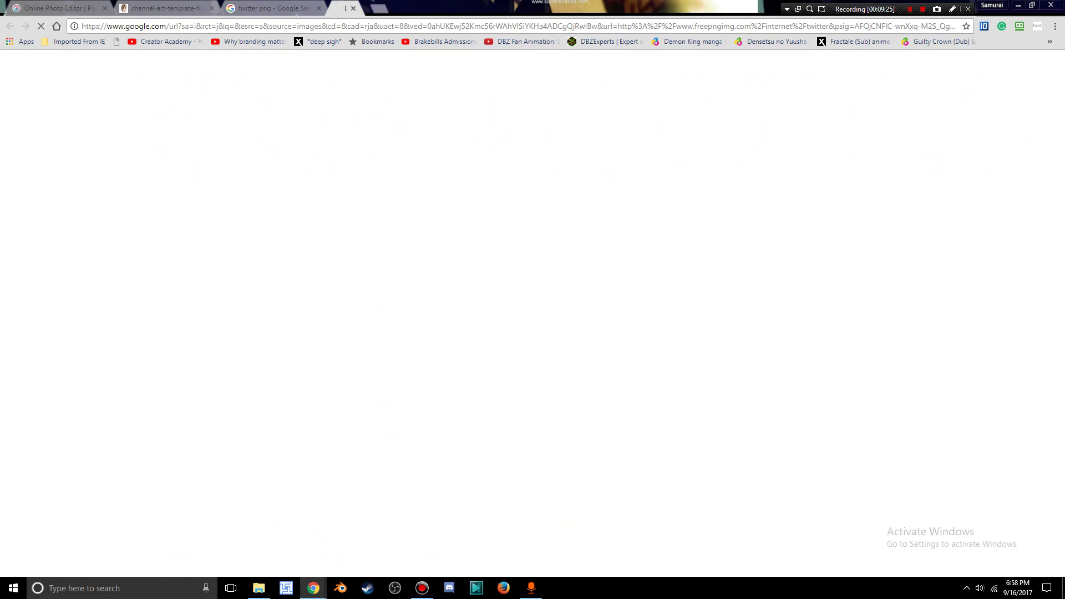
pyautogui.hotkey('ctrl', 'w')
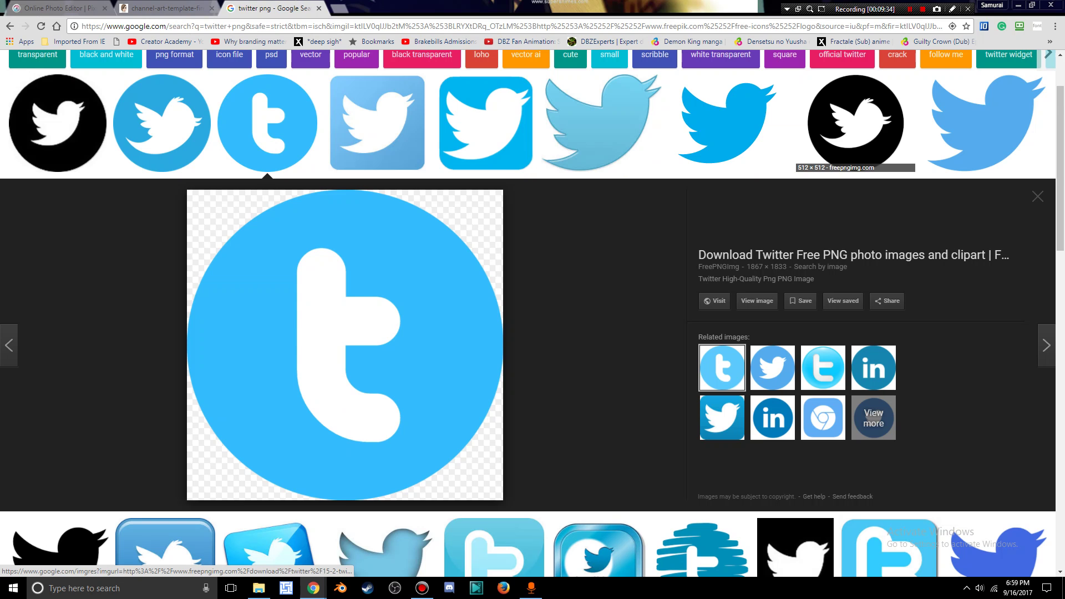
pyautogui.click(855, 122)
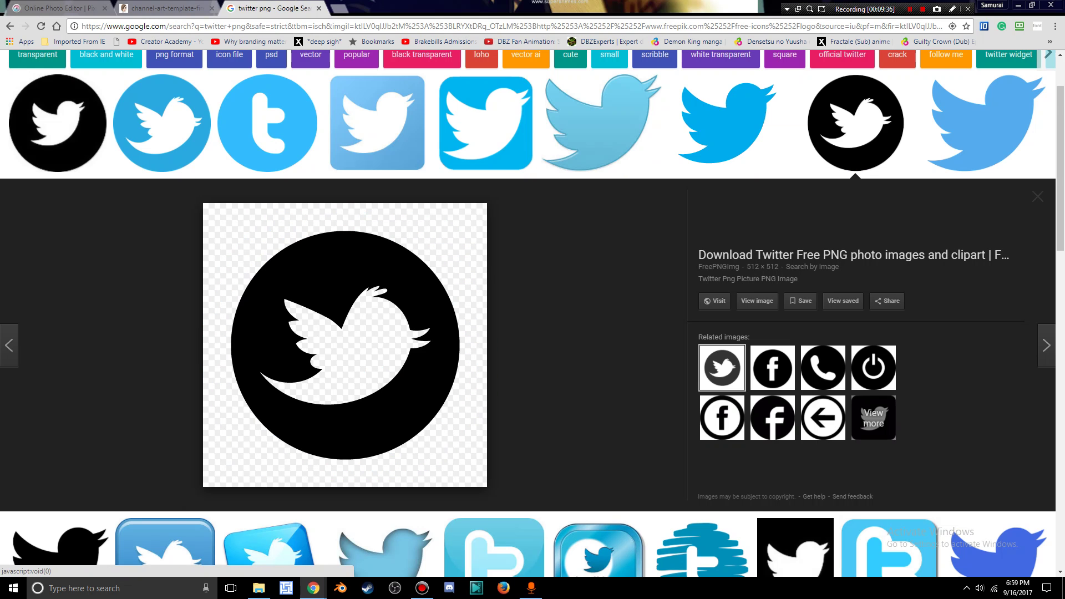
# Step: Close the enlarged Twitter logo preview, look over the image results once more, and return to the banner in Pixlr Editor
pyautogui.press('Escape')
pyautogui.click(56, 8)
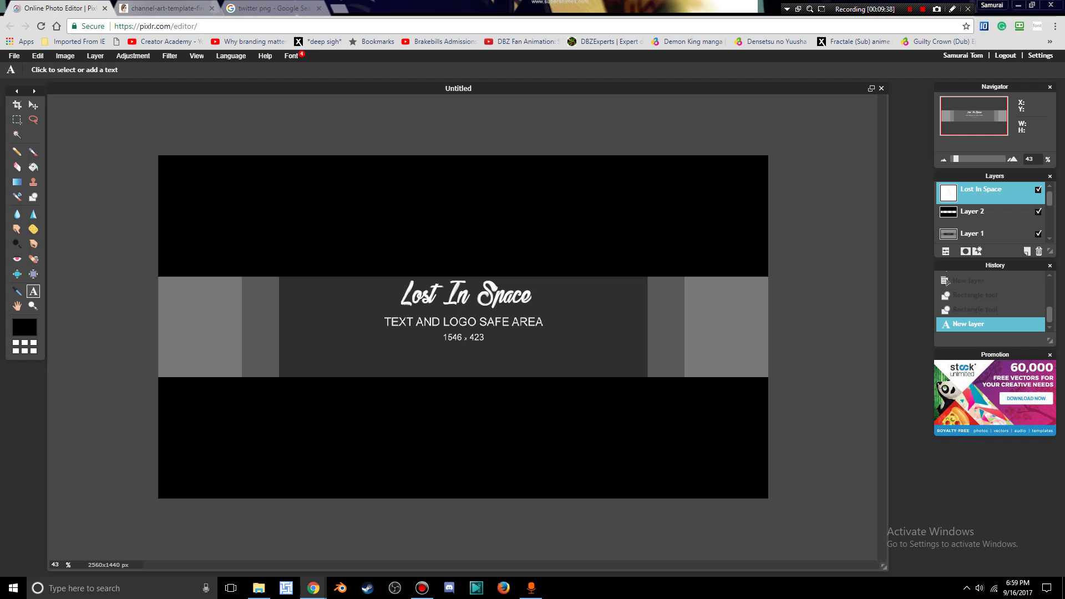
pyautogui.hotkey('ctrl', '3')
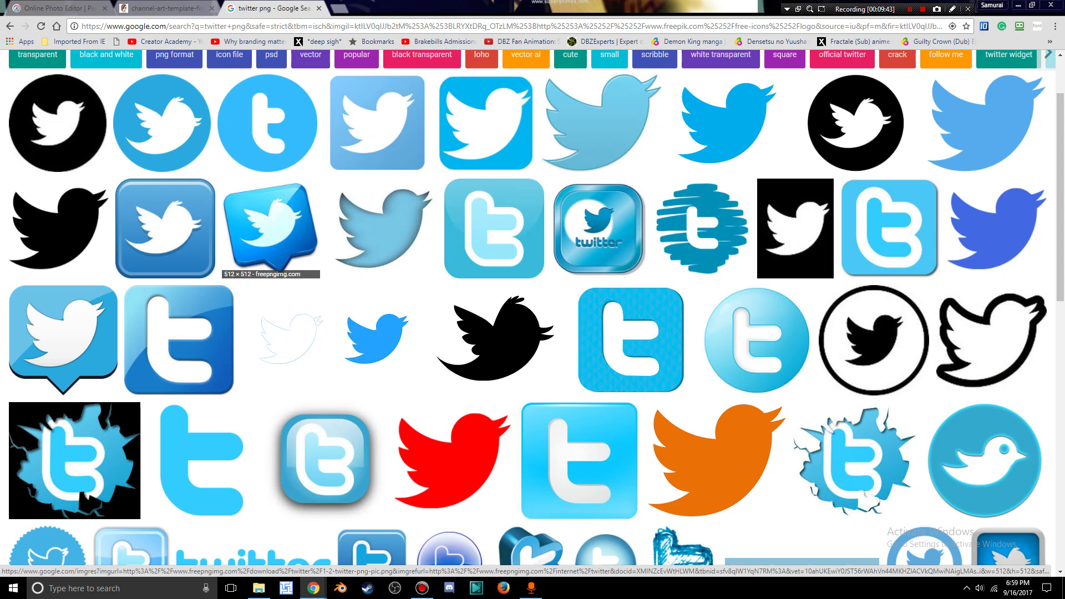
pyautogui.scroll(2, 382, 316)
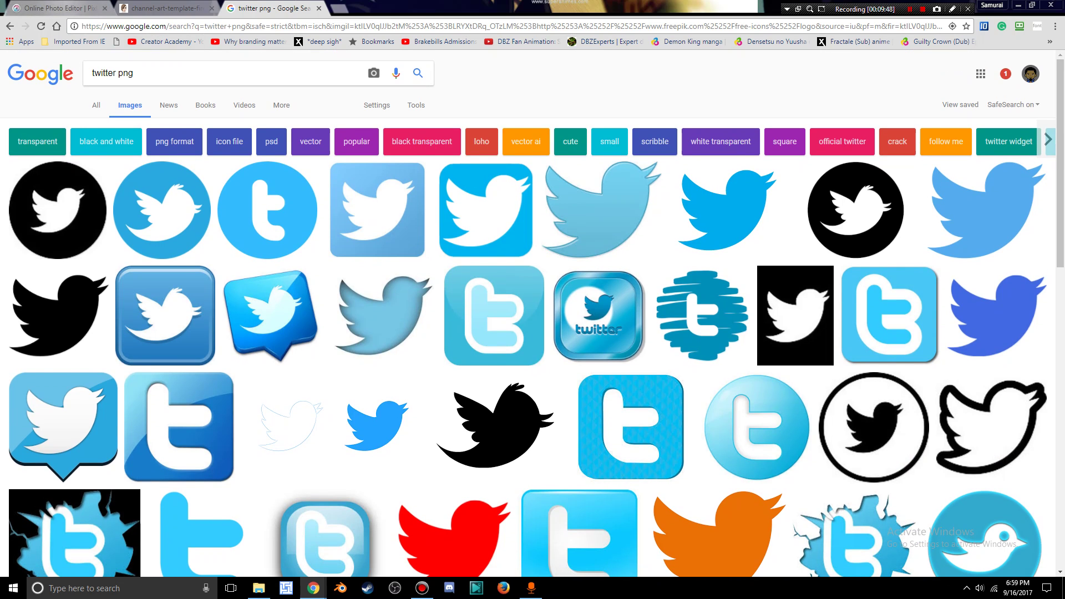
pyautogui.hotkey('ctrl', '1')
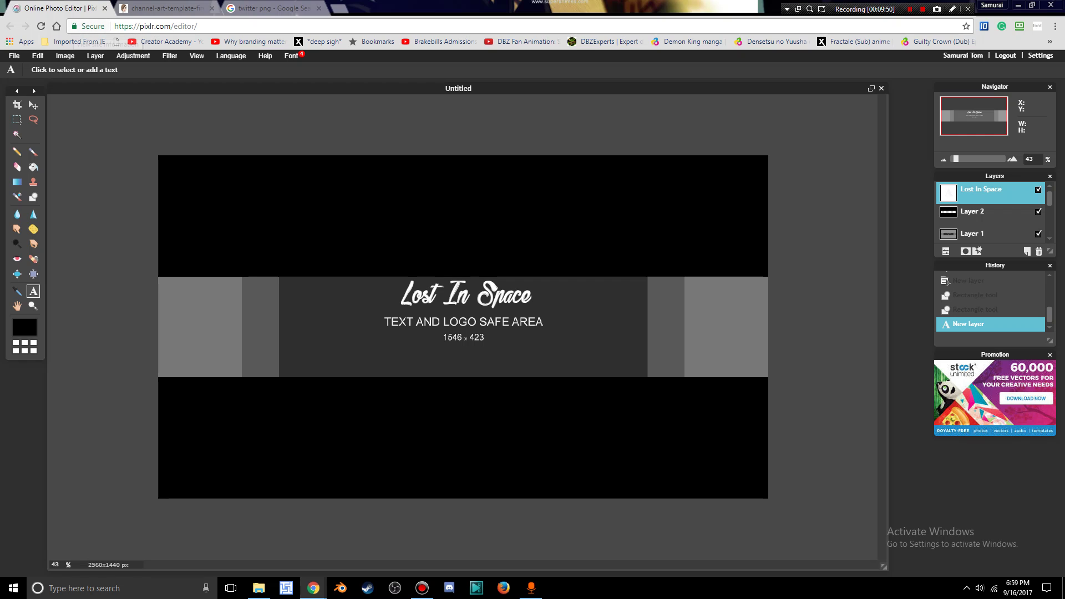
# Step: Add the black circular Instagram logo 79822_circle_512x512 from the Desktop's Banner Materials folder as a new image layer
pyautogui.click(95, 56)
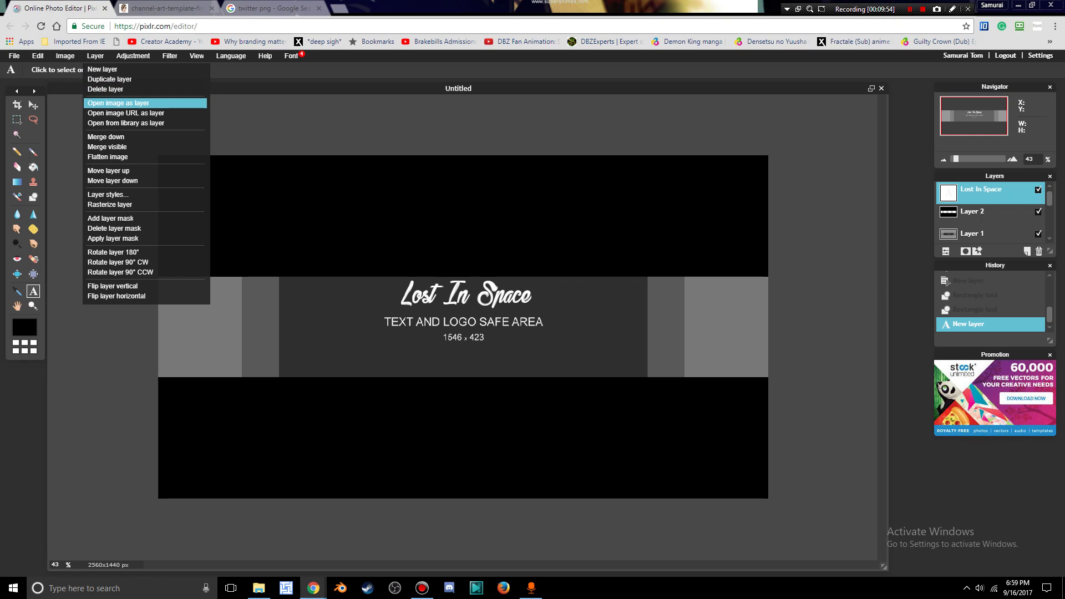
pyautogui.click(118, 103)
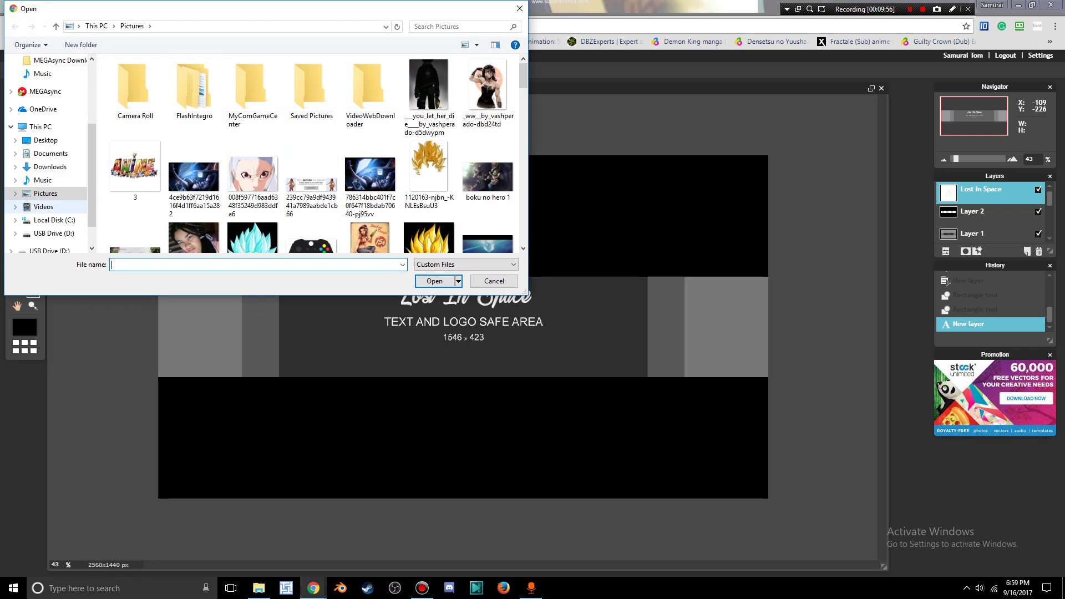
pyautogui.click(45, 139)
pyautogui.doubleClick(315, 89)
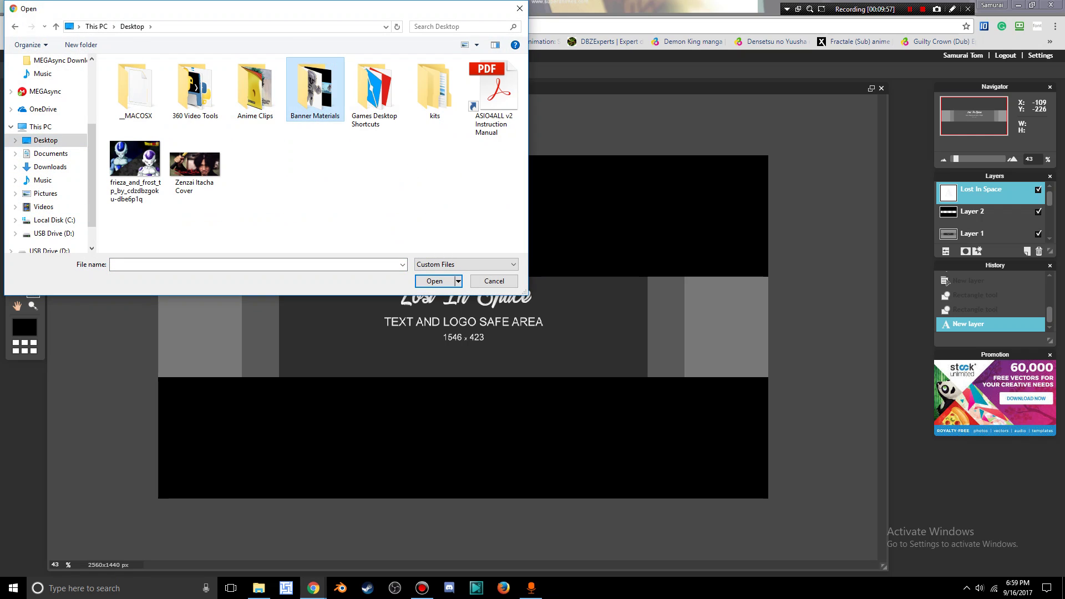
pyautogui.scroll(-6, 430, 153)
pyautogui.scroll(5, 430, 153)
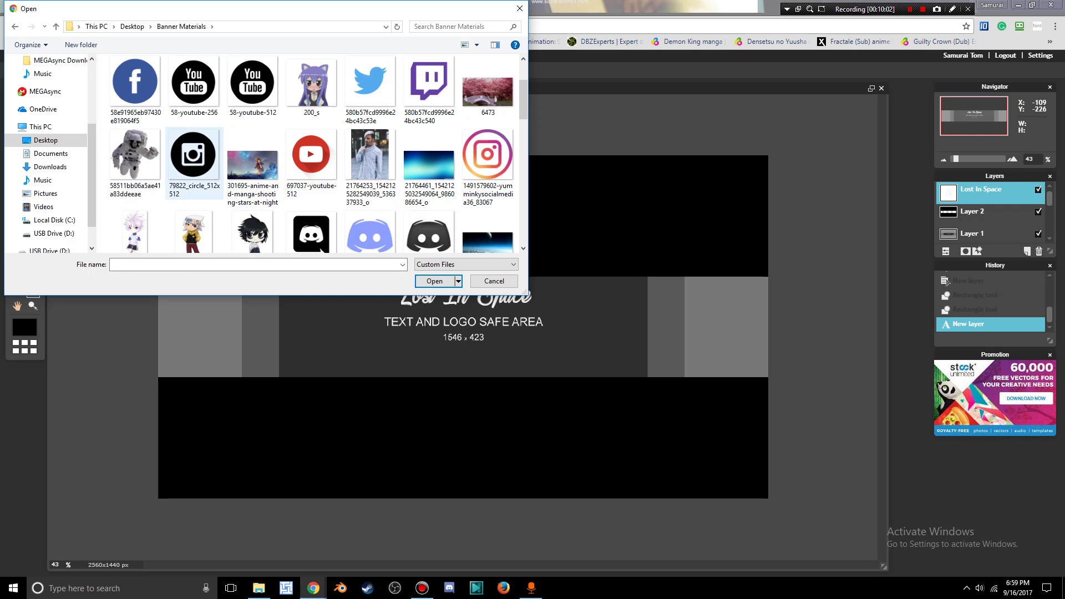
pyautogui.click(193, 161)
pyautogui.press('Return')
pyautogui.click(519, 314)
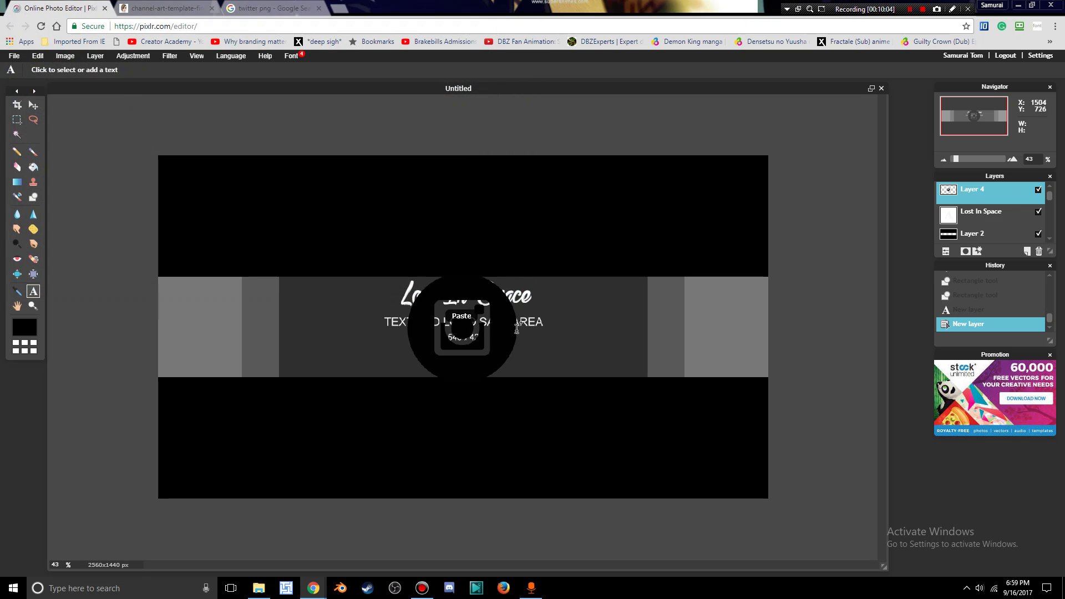
pyautogui.click(536, 299)
pyautogui.click(614, 299)
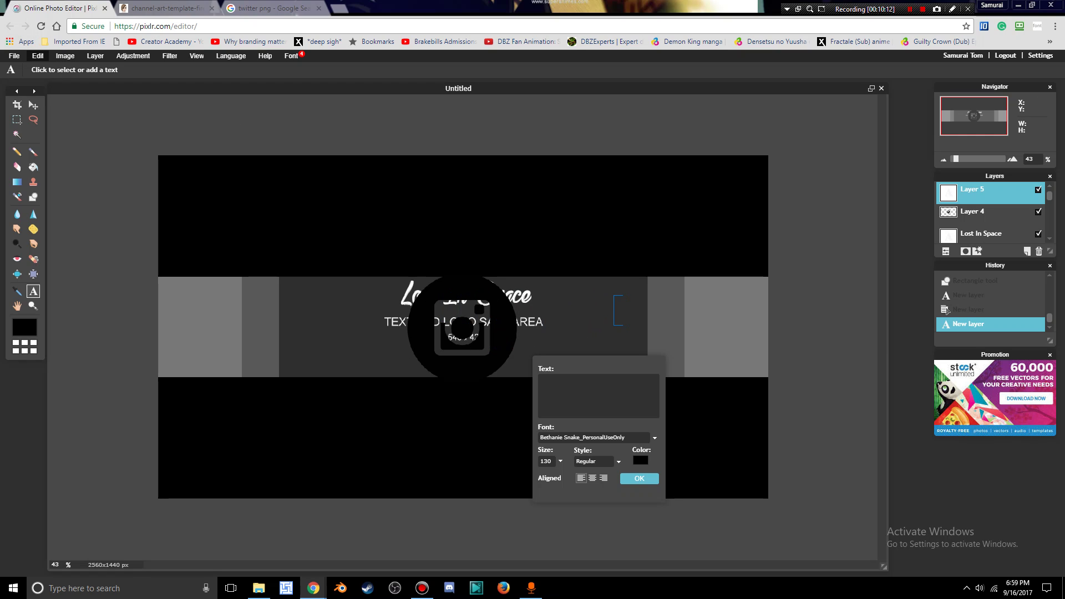
pyautogui.click(37, 56)
pyautogui.click(91, 136)
pyautogui.click(640, 478)
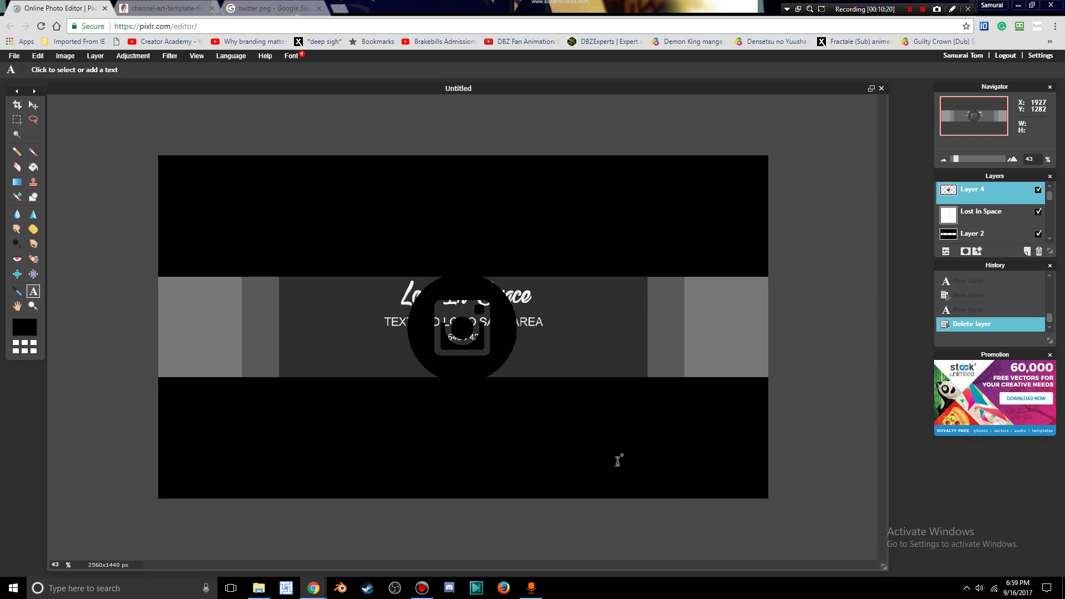
# Step: Free transform the Instagram logo to a small icon centred just below the 1546 x 423 label, and apply it
pyautogui.click(38, 56)
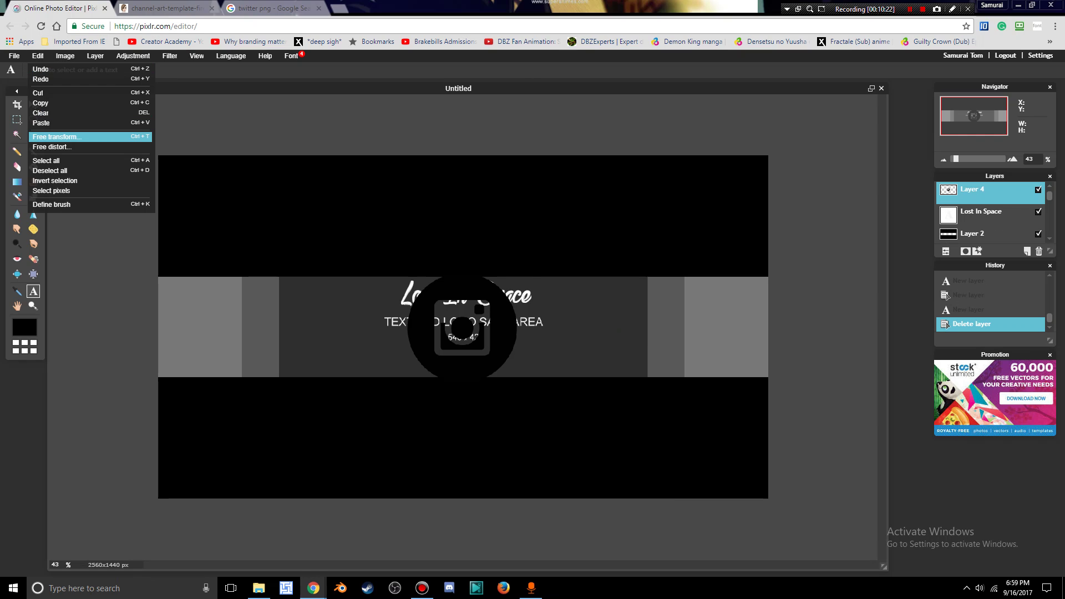
pyautogui.click(57, 137)
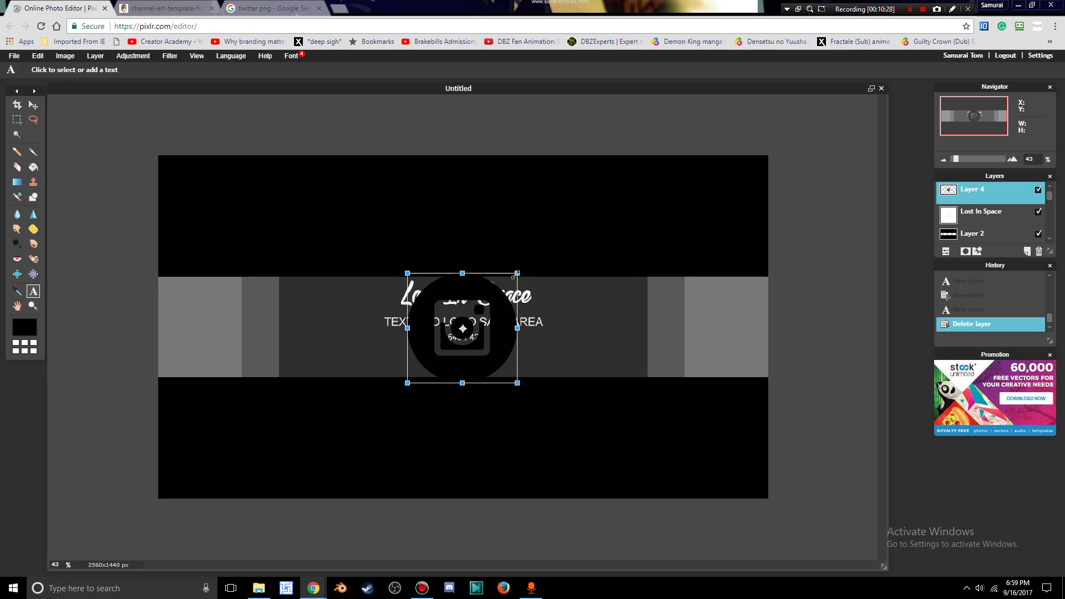
pyautogui.moveTo(515, 274)
pyautogui.mouseDown()
pyautogui.moveTo(497, 304)
pyautogui.moveTo(525, 258)
pyautogui.mouseUp()
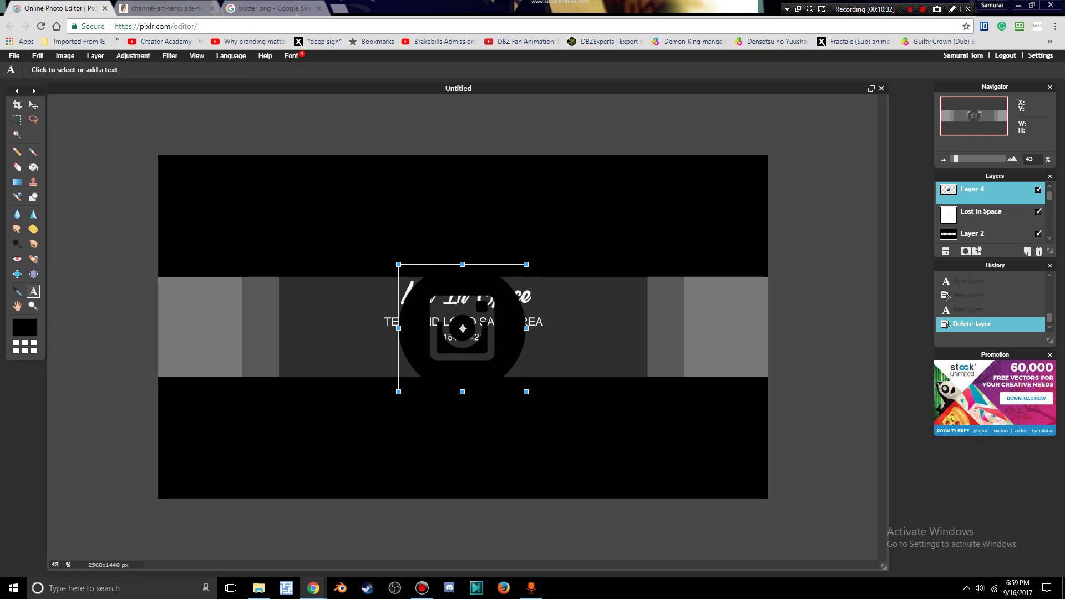
pyautogui.moveTo(526, 261); pyautogui.dragTo(468, 360)
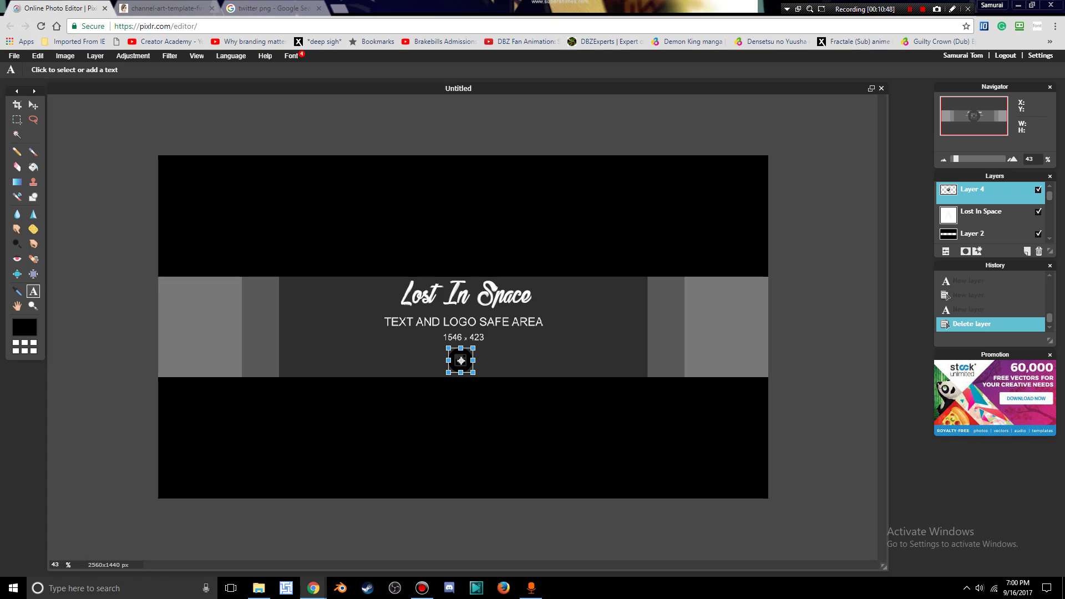
pyautogui.press('Return')
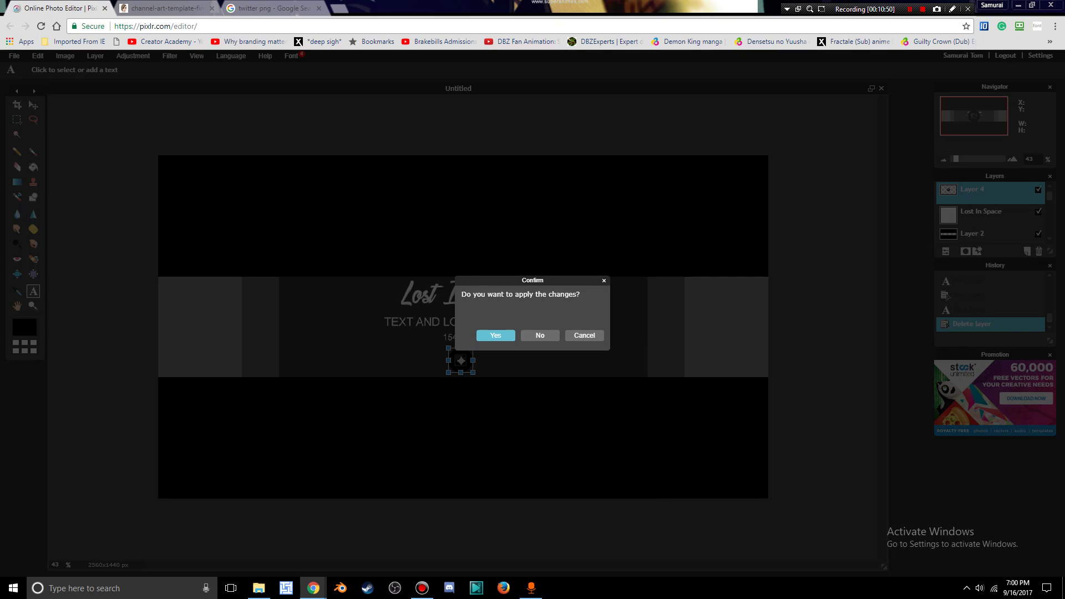
pyautogui.press('Return')
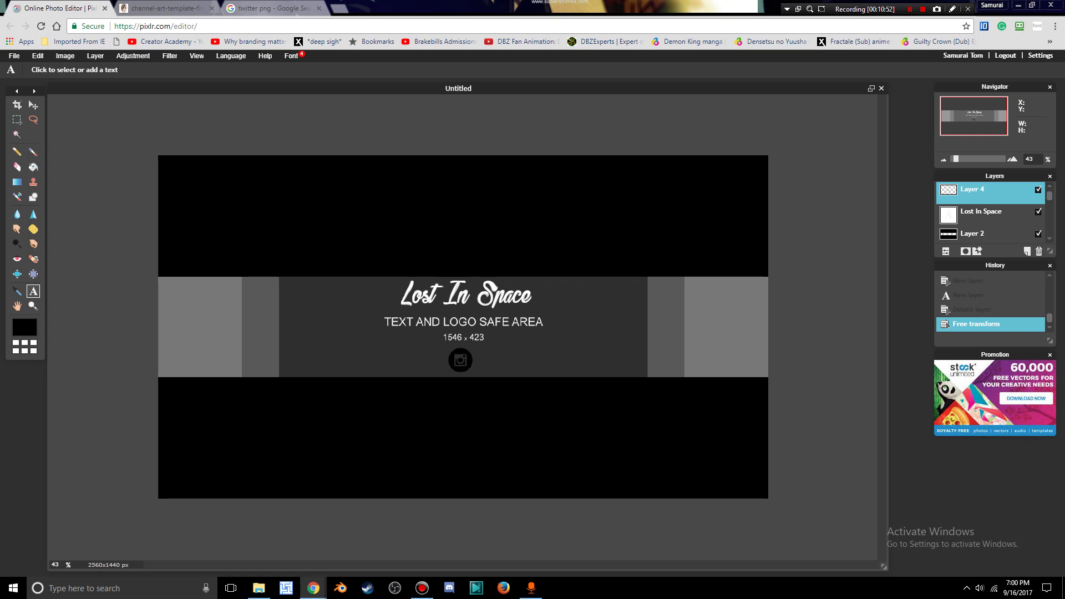
# Step: Add the black circular YouTube logo 58-youtube-256 from the Banner Materials folder as a new image layer
pyautogui.click(133, 55)
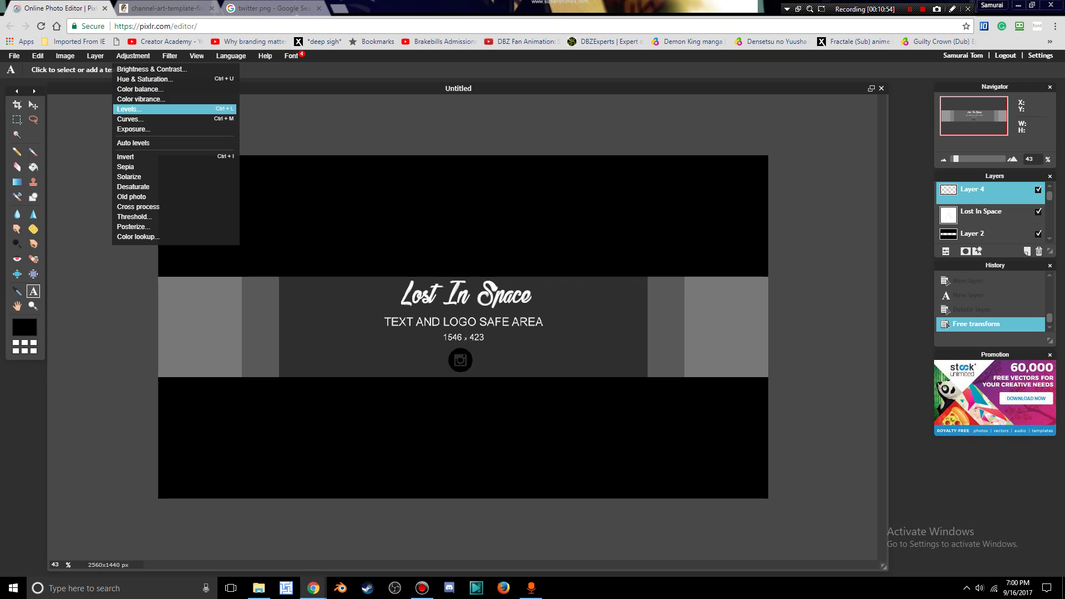
pyautogui.click(94, 55)
pyautogui.click(95, 56)
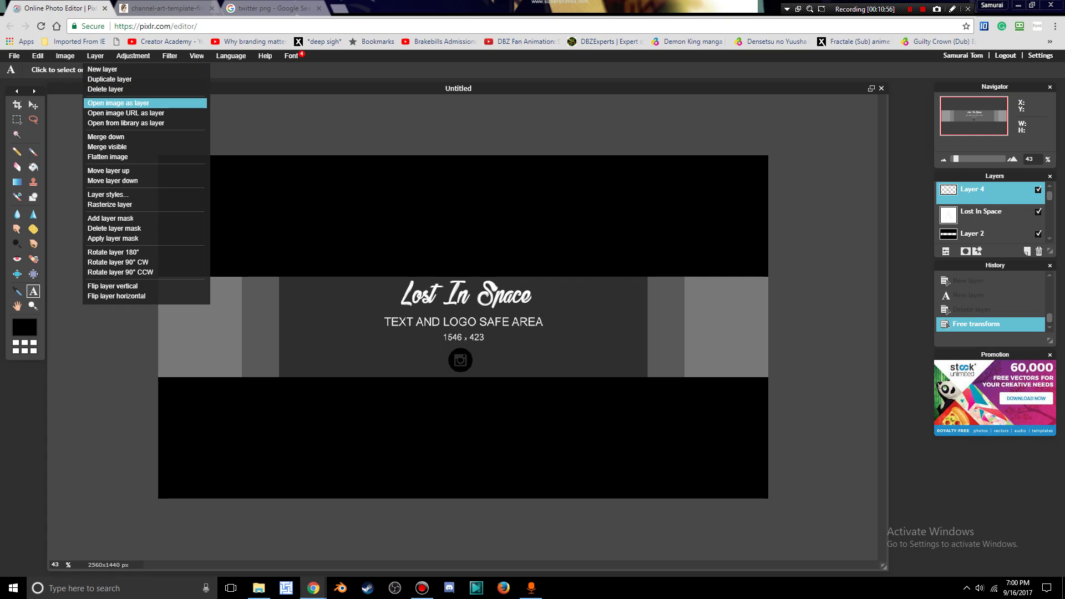
pyautogui.click(119, 103)
pyautogui.scroll(-1, 233, 137)
pyautogui.click(211, 130)
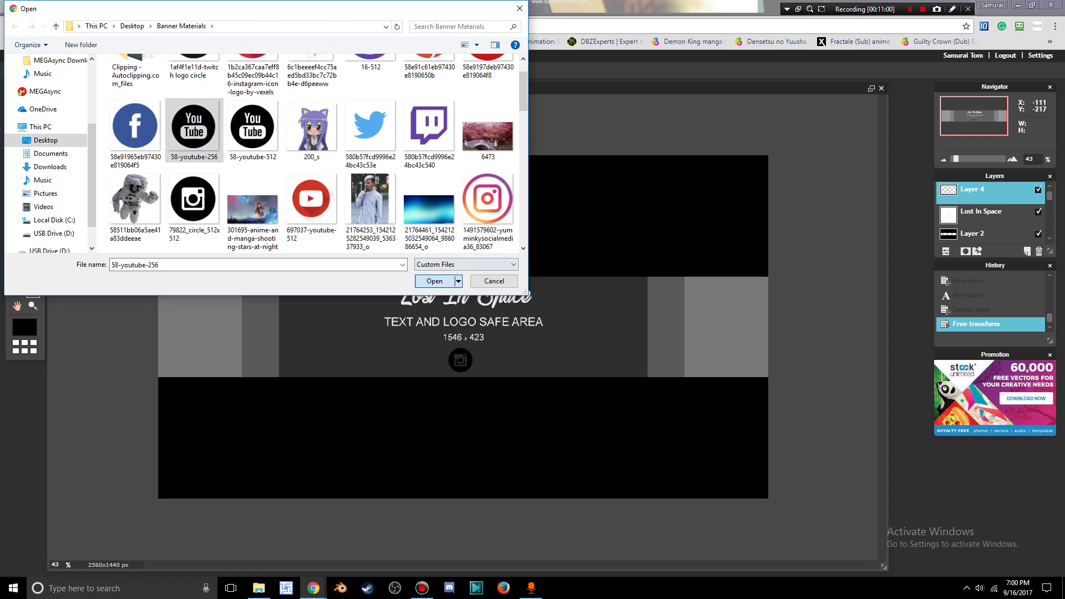
pyautogui.click(434, 281)
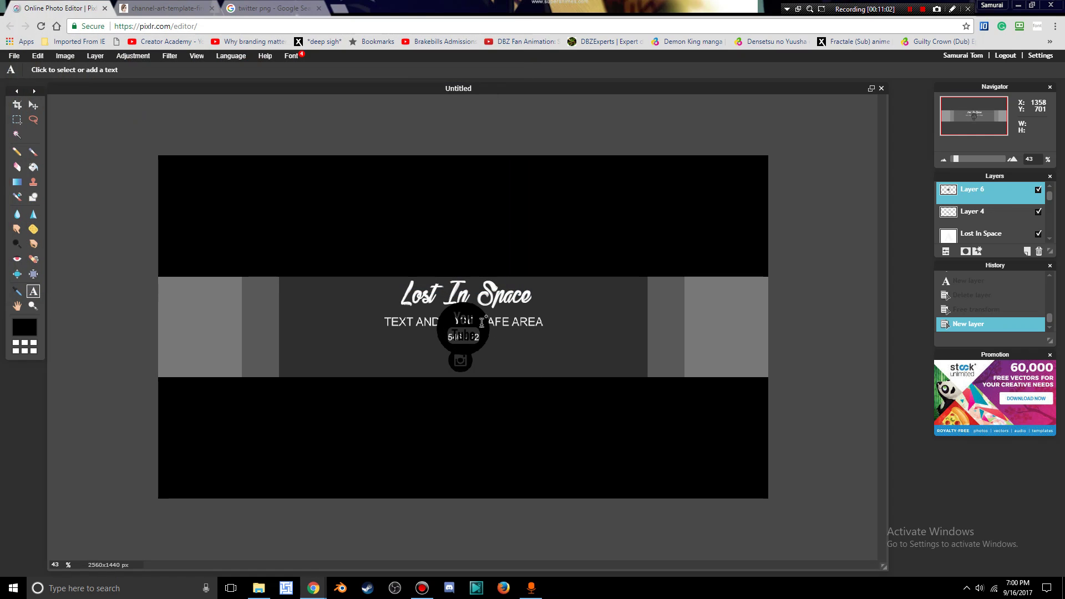
# Step: Free transform the YouTube logo to match the Instagram icon's size, place it directly to that icon's right, and apply it
pyautogui.click(38, 56)
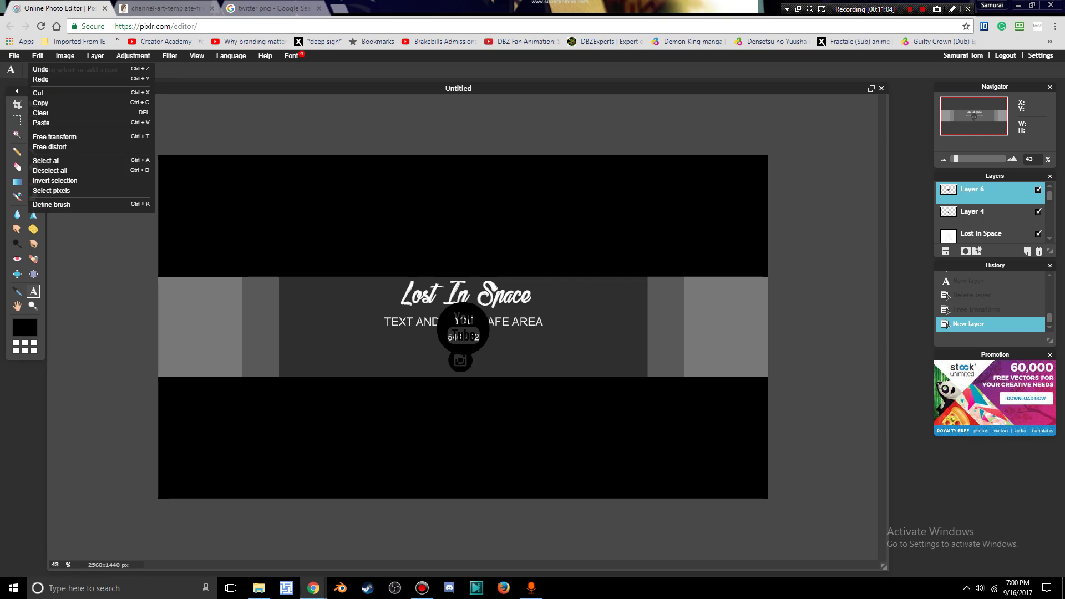
pyautogui.click(57, 136)
pyautogui.moveTo(490, 302); pyautogui.dragTo(501, 356)
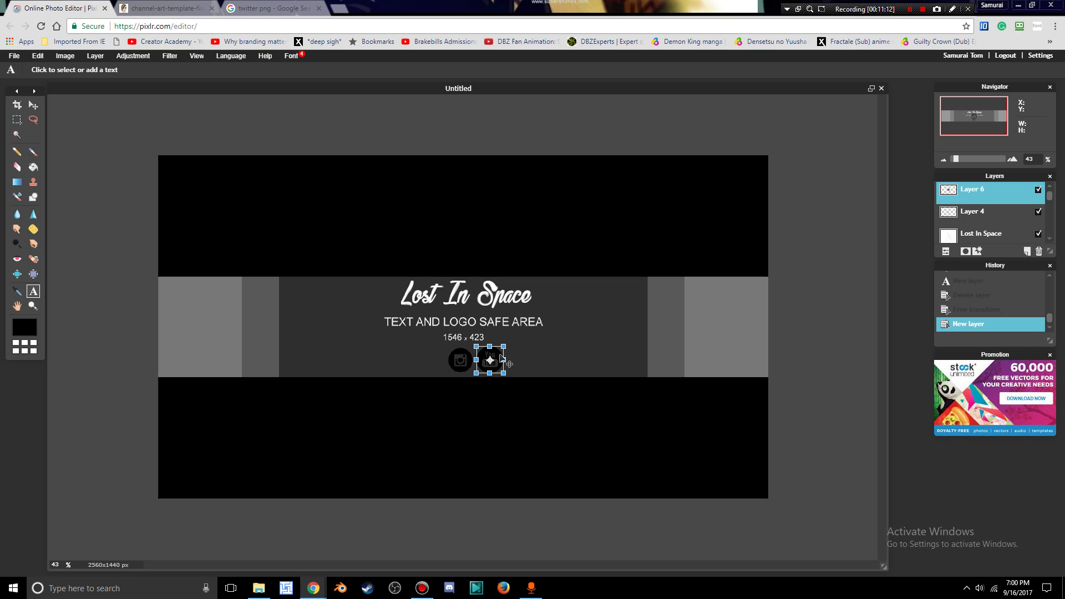
pyautogui.moveTo(502, 346); pyautogui.dragTo(501, 347)
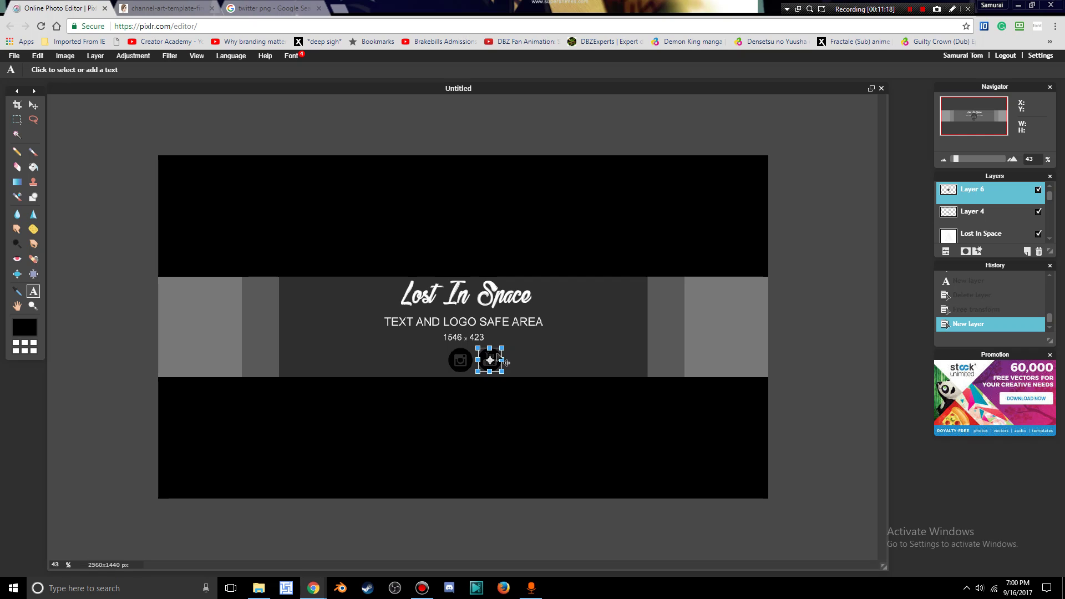
pyautogui.click(505, 363)
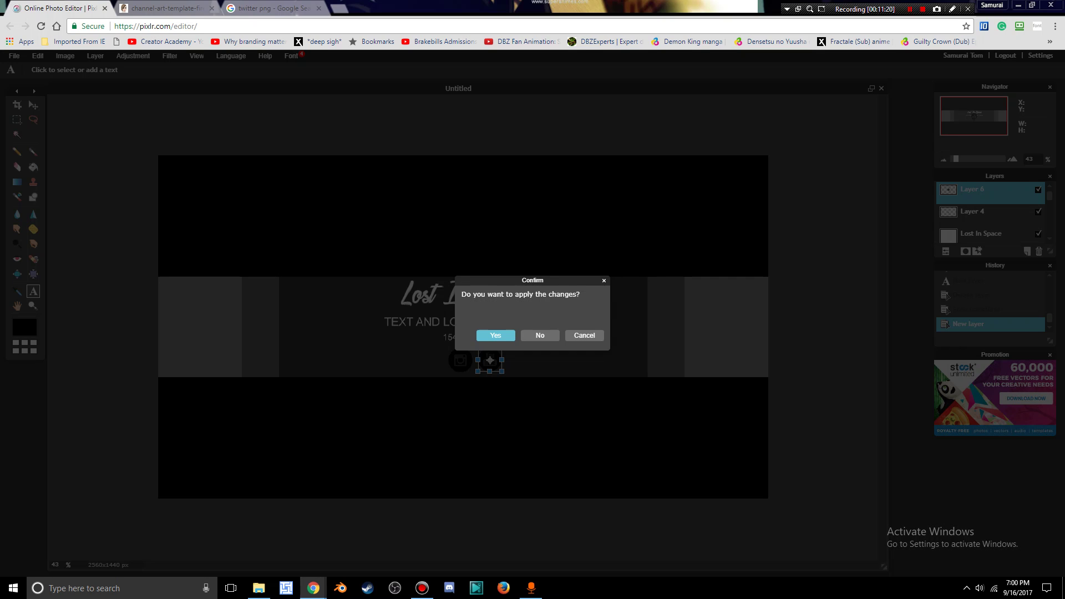
pyautogui.click(507, 335)
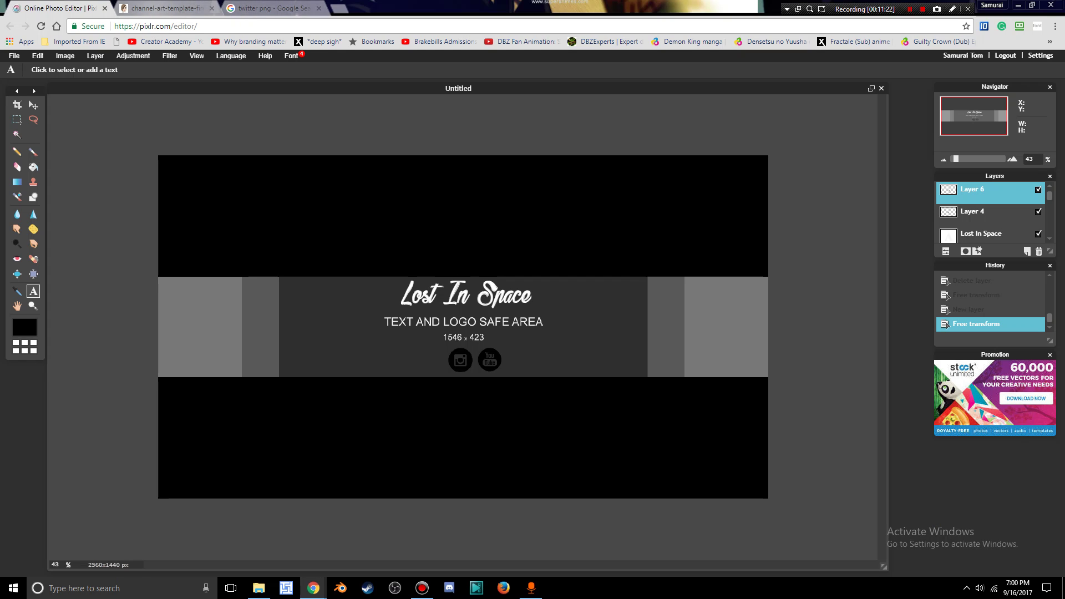
# Step: Add the dark circular Tumblr logo tumblr-circle-256 from the Banner Materials folder as a new image layer
pyautogui.click(95, 55)
pyautogui.click(129, 106)
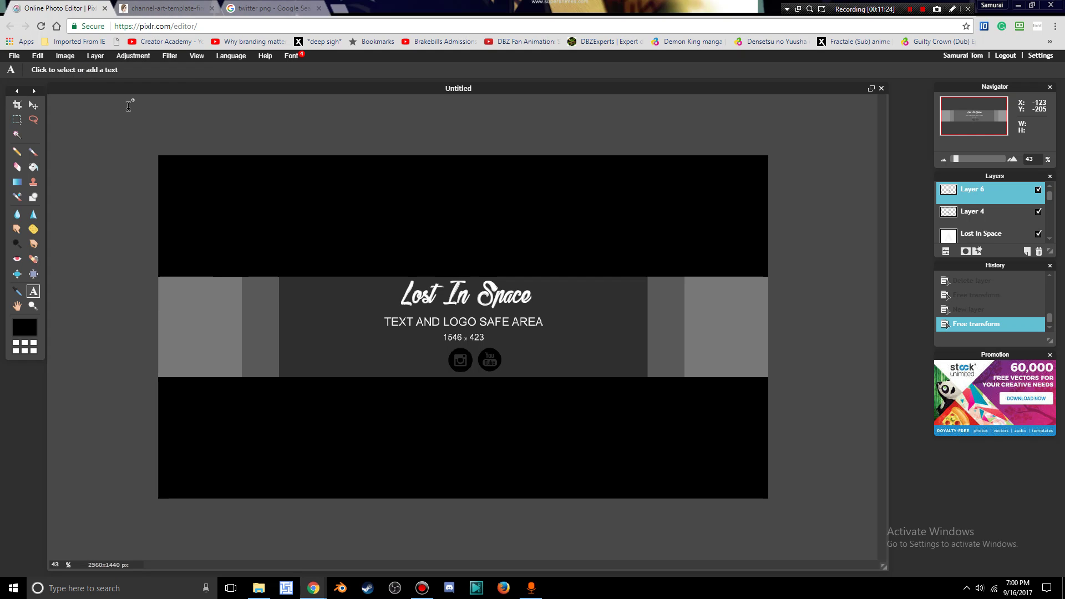
pyautogui.scroll(-1, 316, 152)
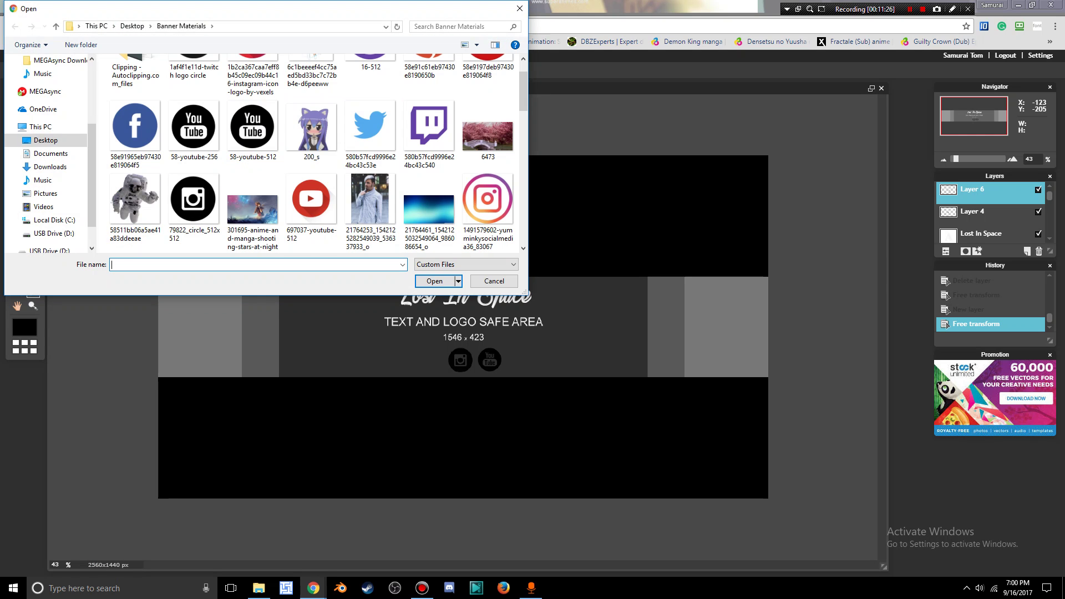
pyautogui.scroll(1, 316, 161)
pyautogui.scroll(-5, 316, 161)
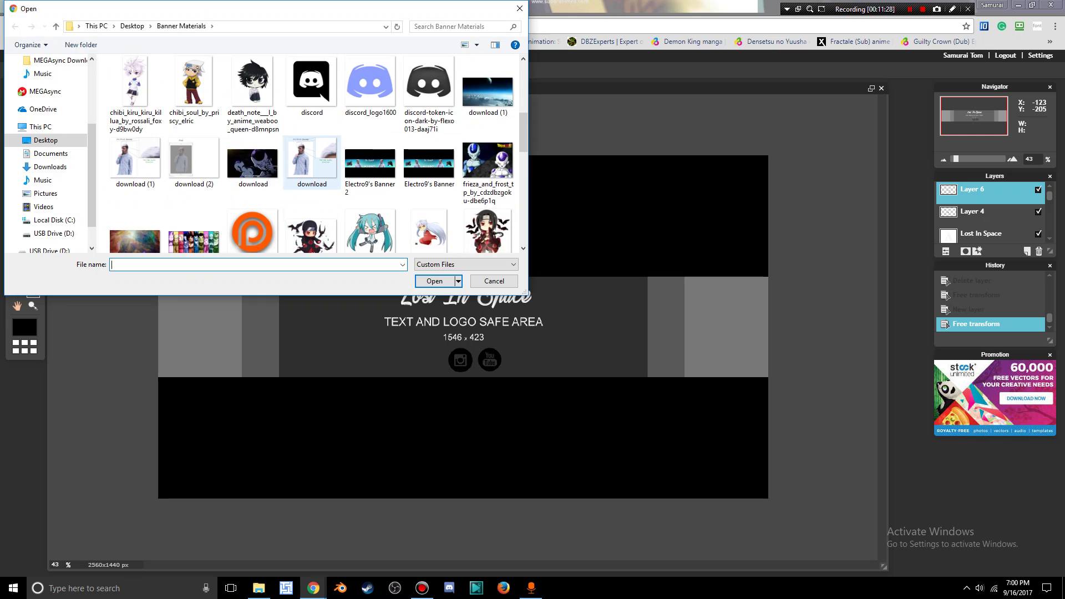
pyautogui.scroll(-4, 316, 161)
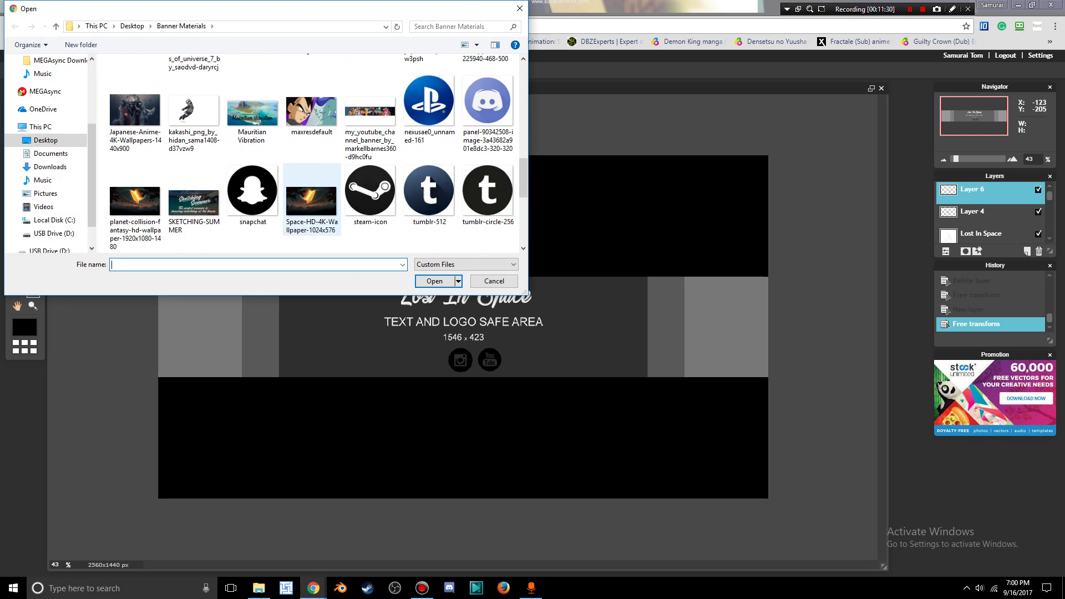
pyautogui.click(487, 111)
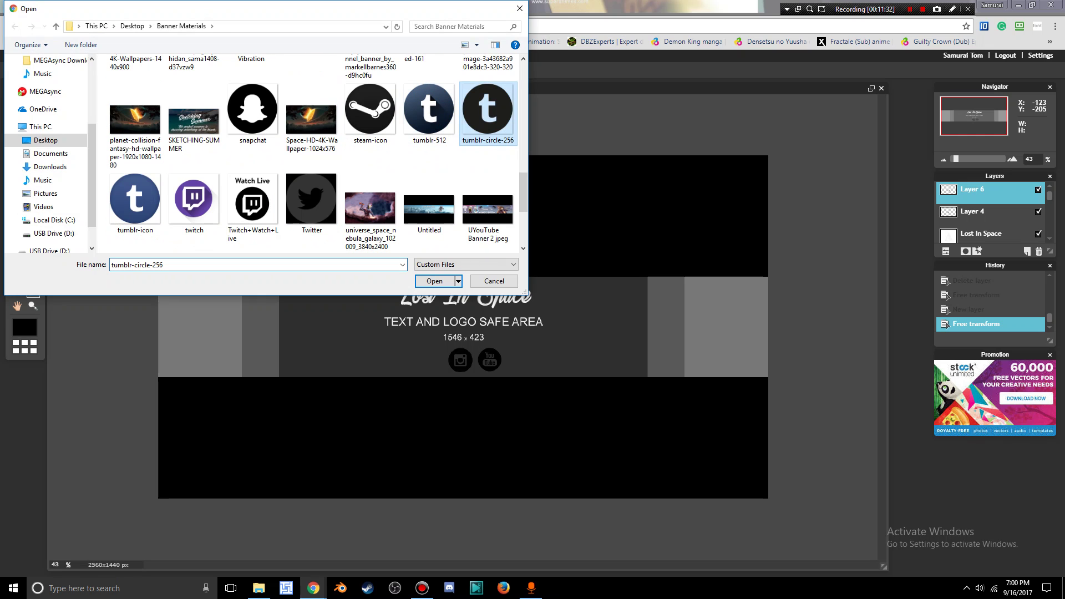
pyautogui.click(434, 281)
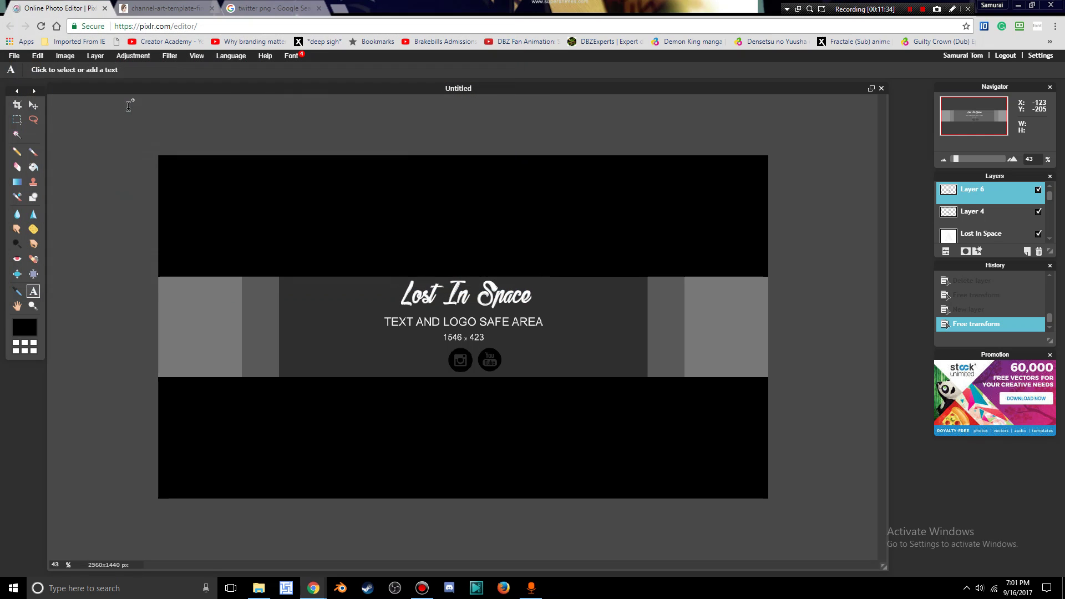
pyautogui.rightClick(483, 319)
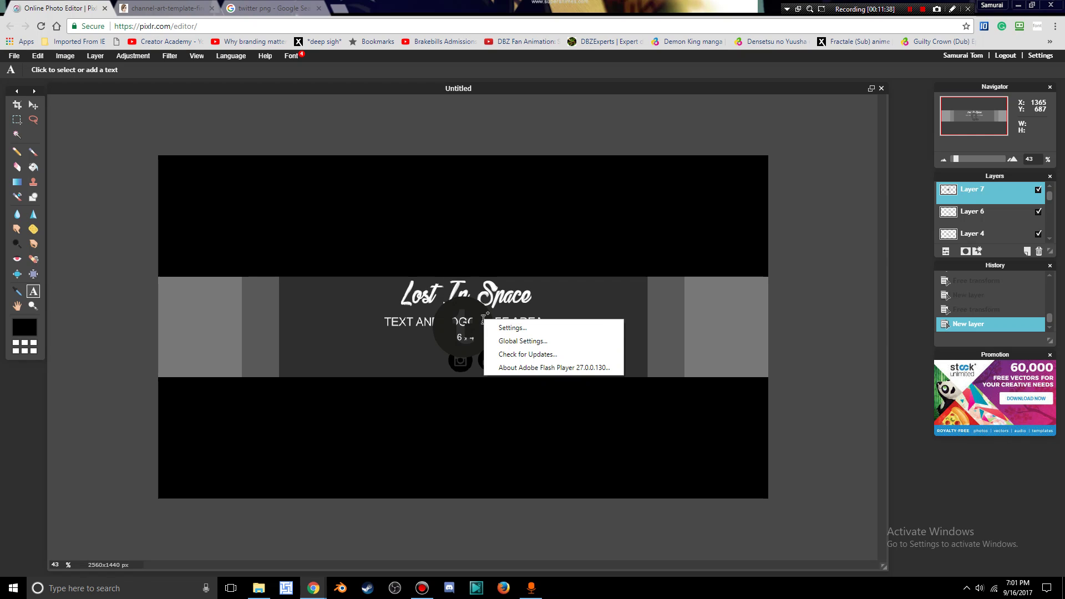
pyautogui.click(483, 319)
pyautogui.click(481, 280)
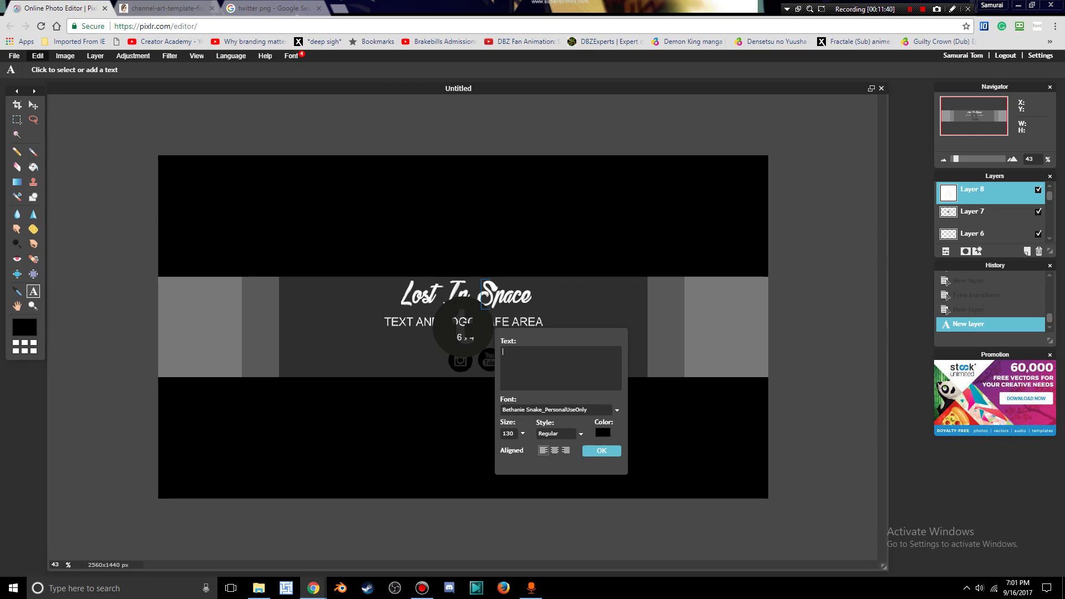
pyautogui.click(37, 55)
pyautogui.moveTo(64, 55)
pyautogui.click(601, 450)
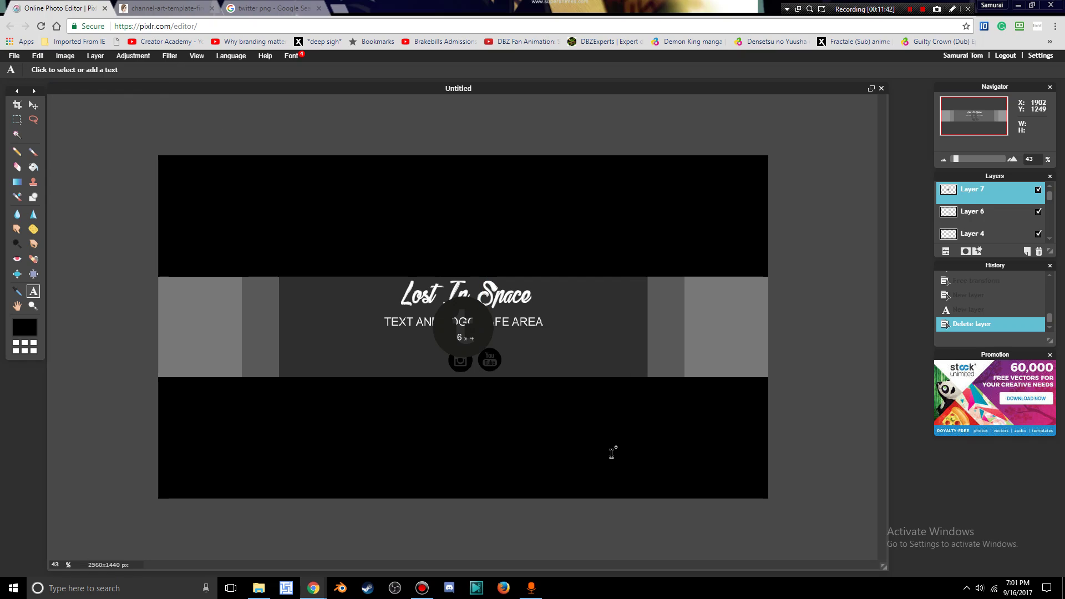
# Step: Free transform the Tumblr logo to a small icon directly left of the Instagram icon, and apply it
pyautogui.click(37, 55)
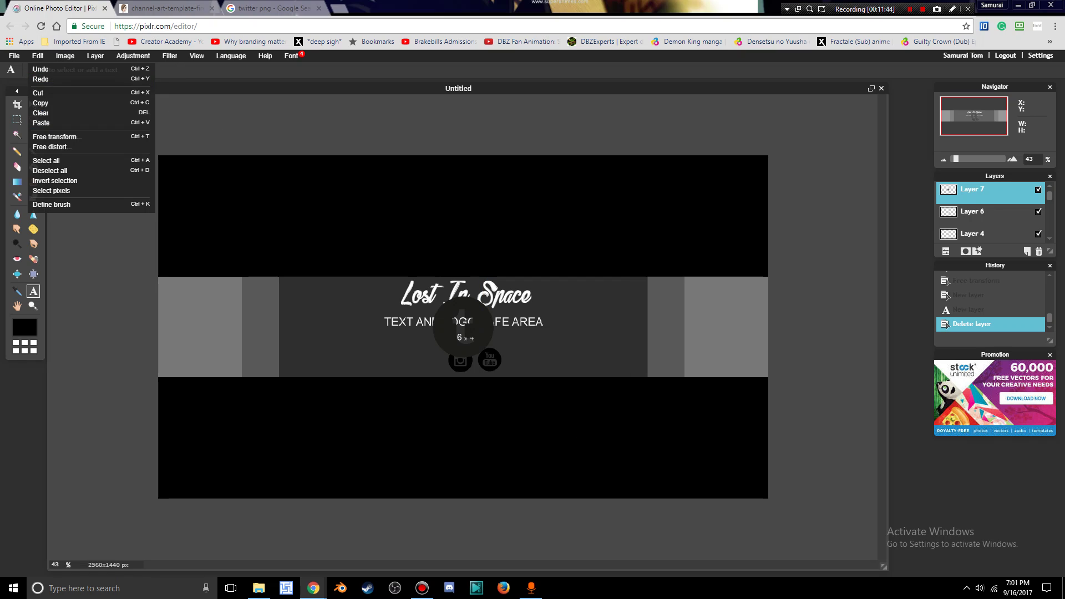
pyautogui.click(97, 130)
pyautogui.click(38, 55)
pyautogui.click(57, 136)
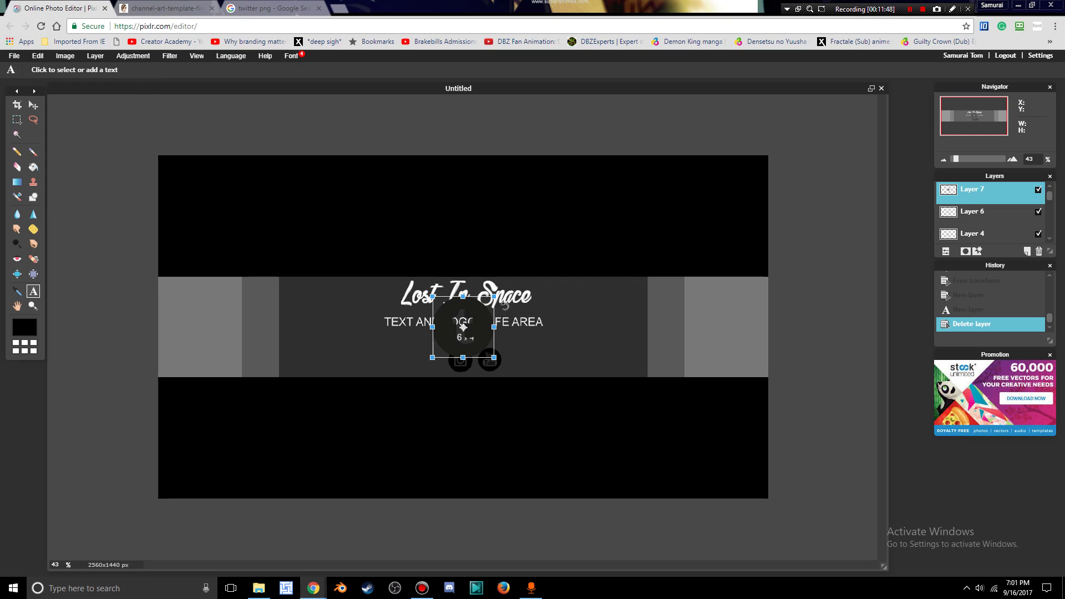
pyautogui.moveTo(495, 298); pyautogui.dragTo(437, 358)
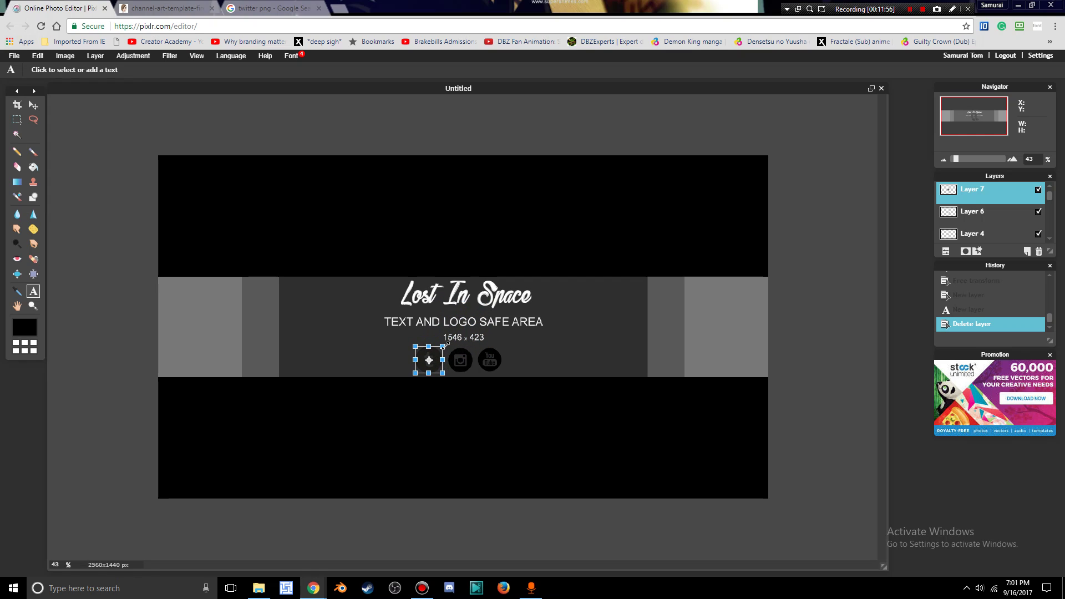
pyautogui.moveTo(442, 345); pyautogui.dragTo(441, 348)
pyautogui.click(477, 339)
pyautogui.click(497, 335)
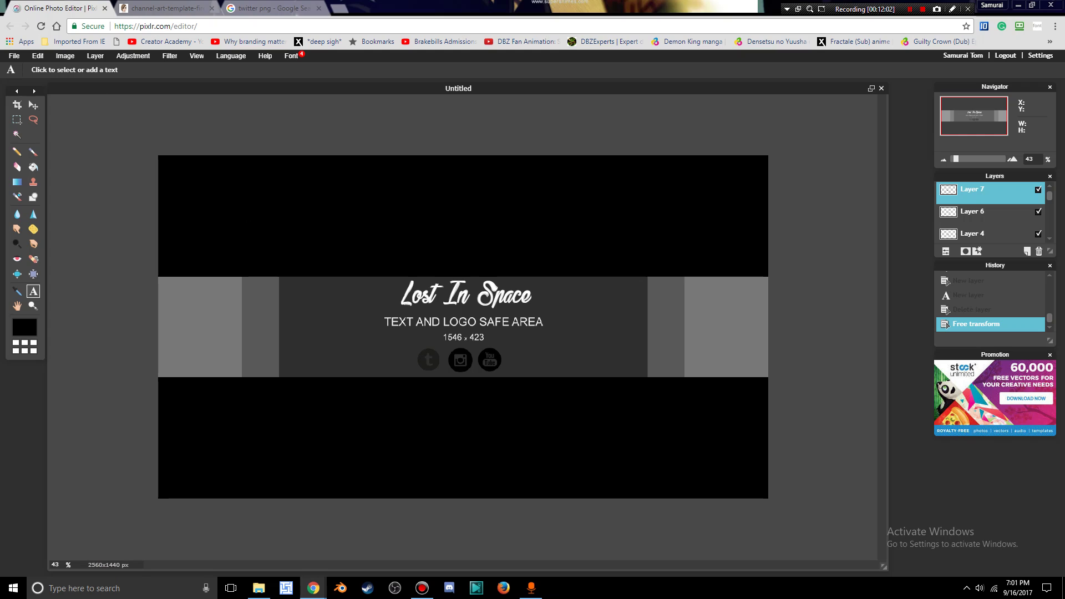
# Step: Free transform the Tumblr icon again to enlarge it slightly and adjust its position in the icon row, and apply it
pyautogui.click(38, 55)
pyautogui.click(55, 137)
pyautogui.moveTo(442, 345); pyautogui.dragTo(445, 343)
pyautogui.moveTo(438, 360); pyautogui.dragTo(440, 362)
pyautogui.click(507, 333)
pyautogui.click(496, 335)
# Step: Add an inner glow layer style to the Tumblr logo layer with opacity 100, hardness 10, size 100 and white color
pyautogui.rightClick(437, 357)
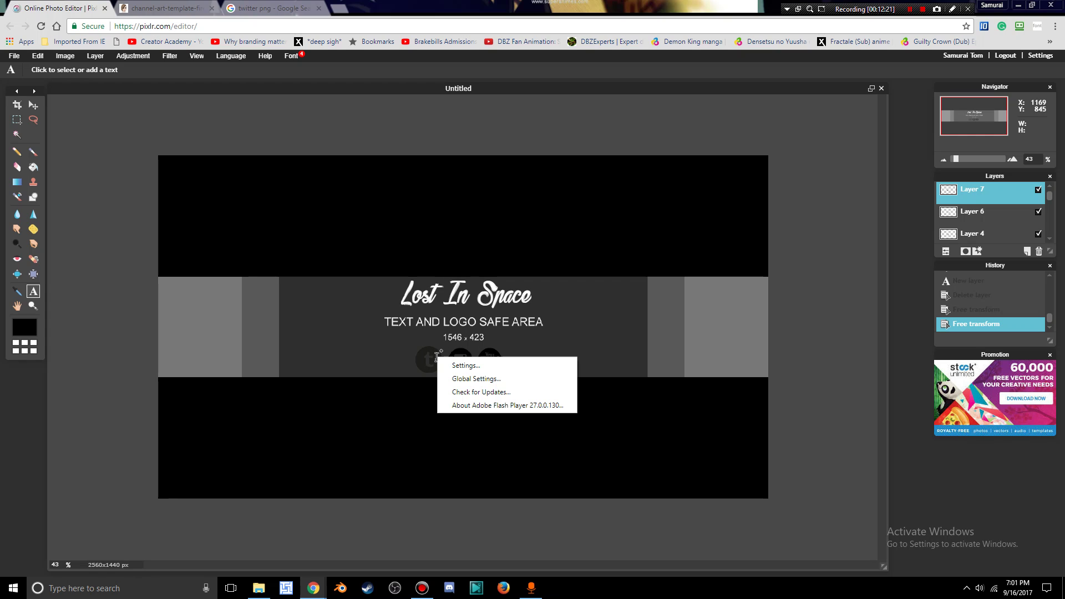
pyautogui.rightClick(976, 191)
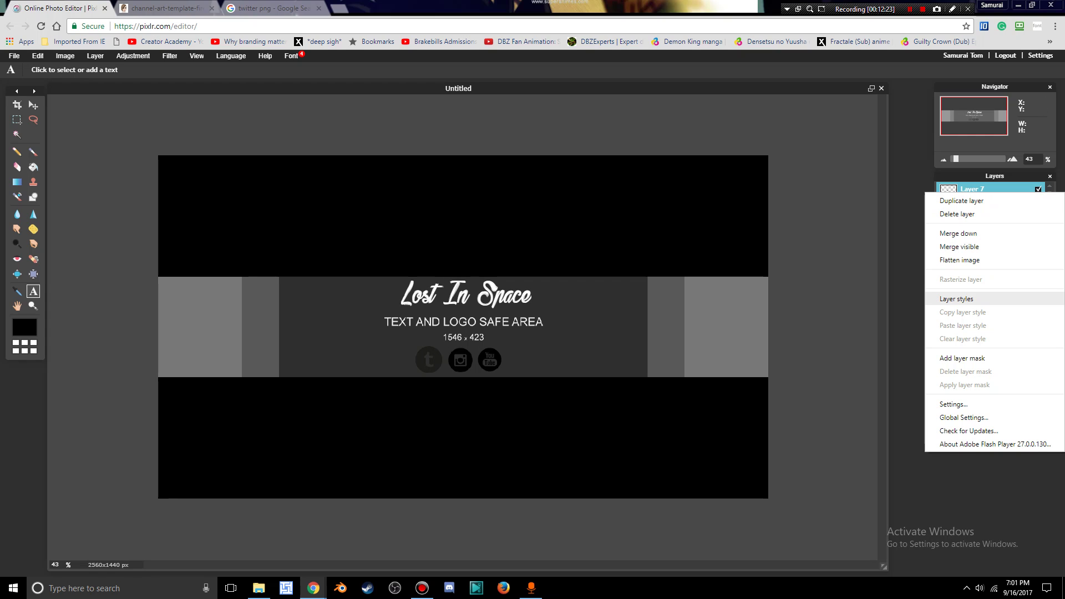
pyautogui.click(956, 299)
pyautogui.click(426, 261)
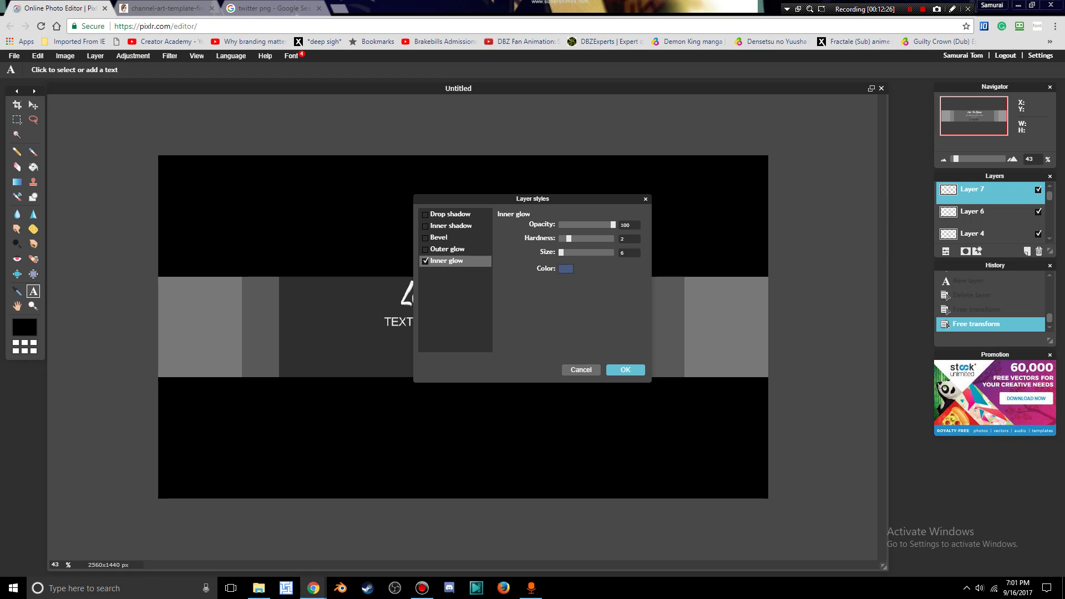
pyautogui.moveTo(561, 252); pyautogui.dragTo(613, 238)
pyautogui.rightClick(925, 194)
pyautogui.press('Escape')
pyautogui.moveTo(612, 252)
pyautogui.mouseDown()
pyautogui.moveTo(591, 253)
pyautogui.moveTo(613, 252)
pyautogui.mouseUp()
pyautogui.click(565, 268)
pyautogui.moveTo(463, 264); pyautogui.dragTo(465, 228)
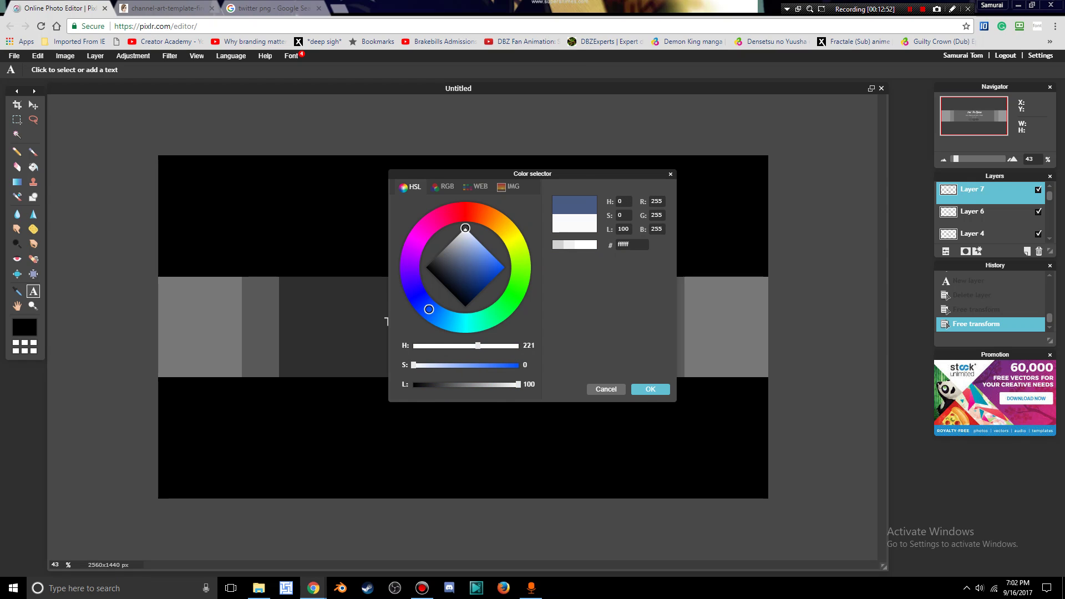
pyautogui.press('Return')
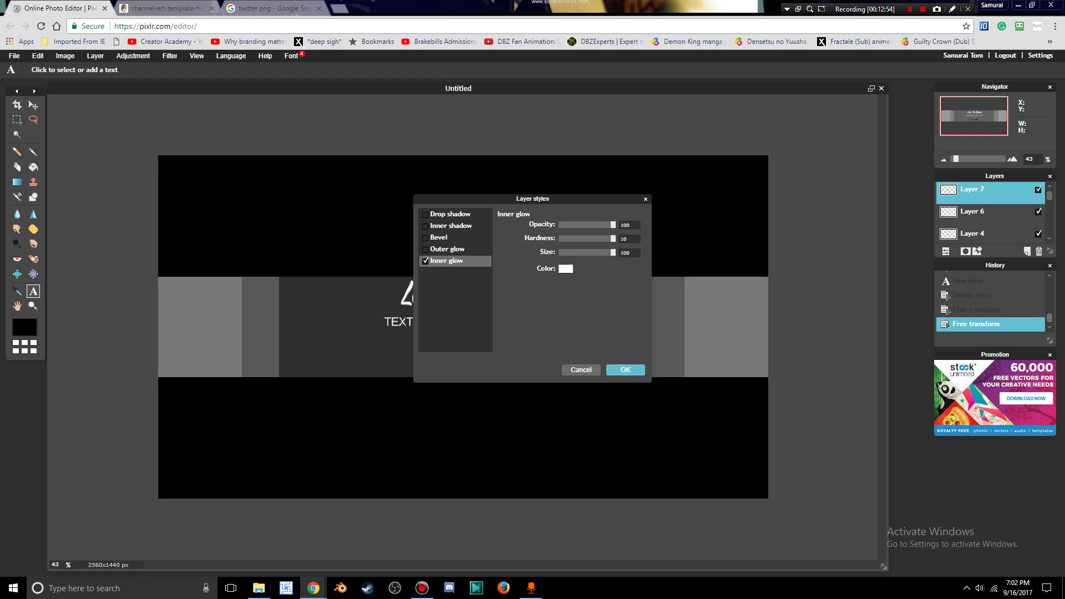
# Step: Add a black drop shadow to the Tumblr logo layer with opacity 100, distance 5 and size 5, and apply the styles
pyautogui.click(424, 214)
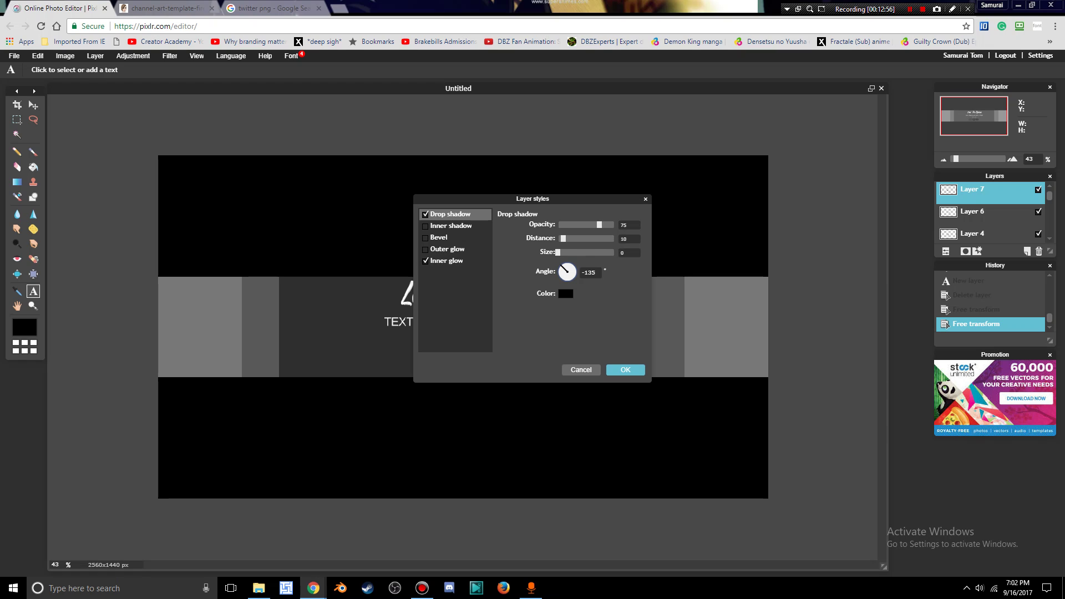
pyautogui.moveTo(599, 224); pyautogui.dragTo(614, 224)
pyautogui.click(624, 238)
pyautogui.press('BackSpace')
pyautogui.press('BackSpace')
pyautogui.write('5')
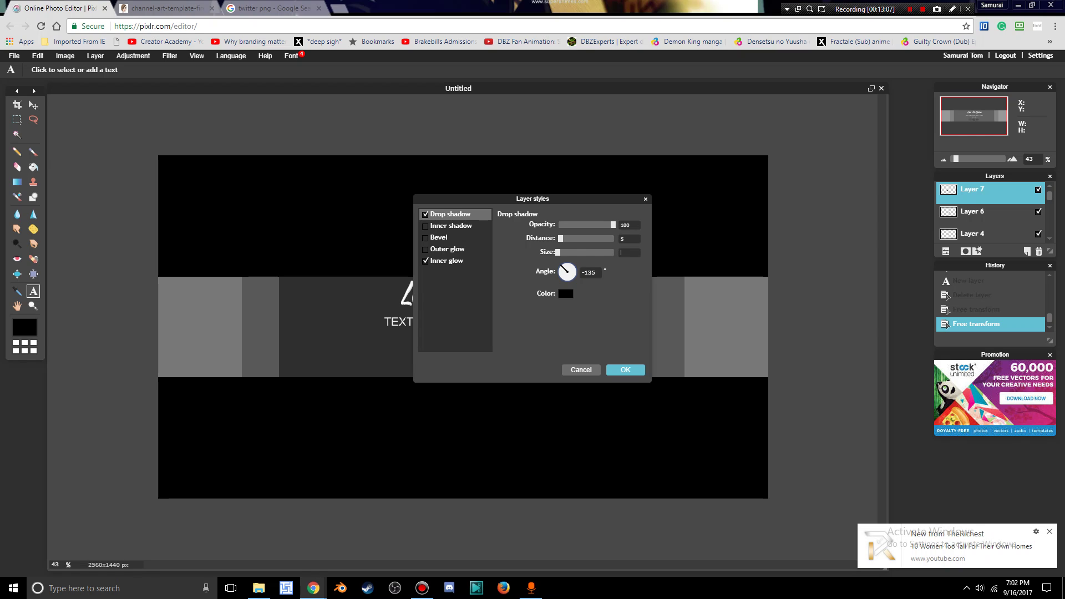
pyautogui.write('5')
pyautogui.click(633, 368)
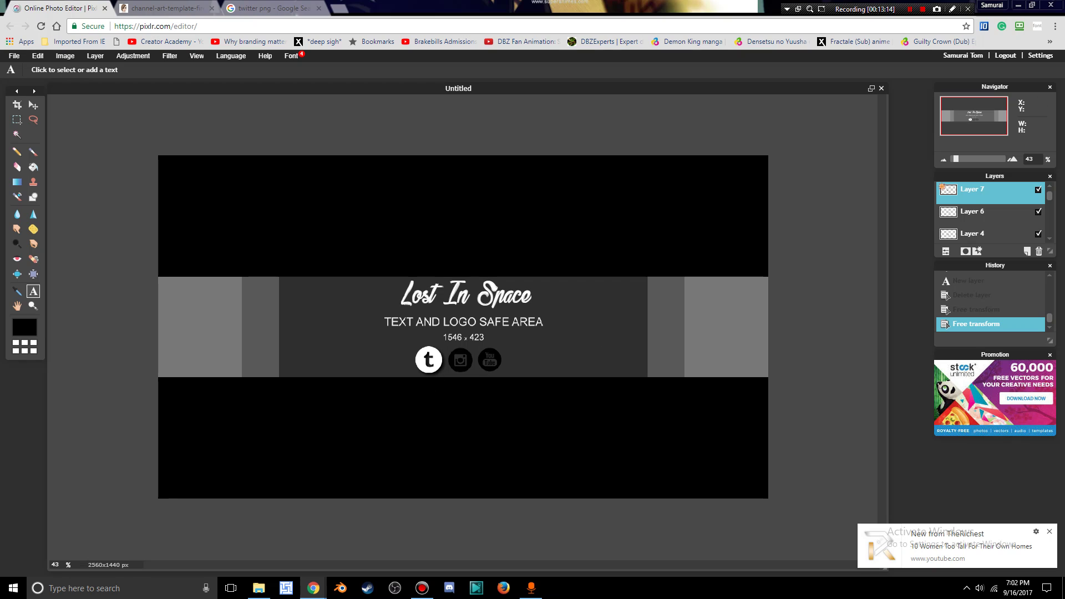
# Step: Give the YouTube logo layer a white inner glow at maximum hardness and size, plus a drop shadow with opacity 75, distance 5 and size 5
pyautogui.rightClick(929, 212)
pyautogui.click(954, 319)
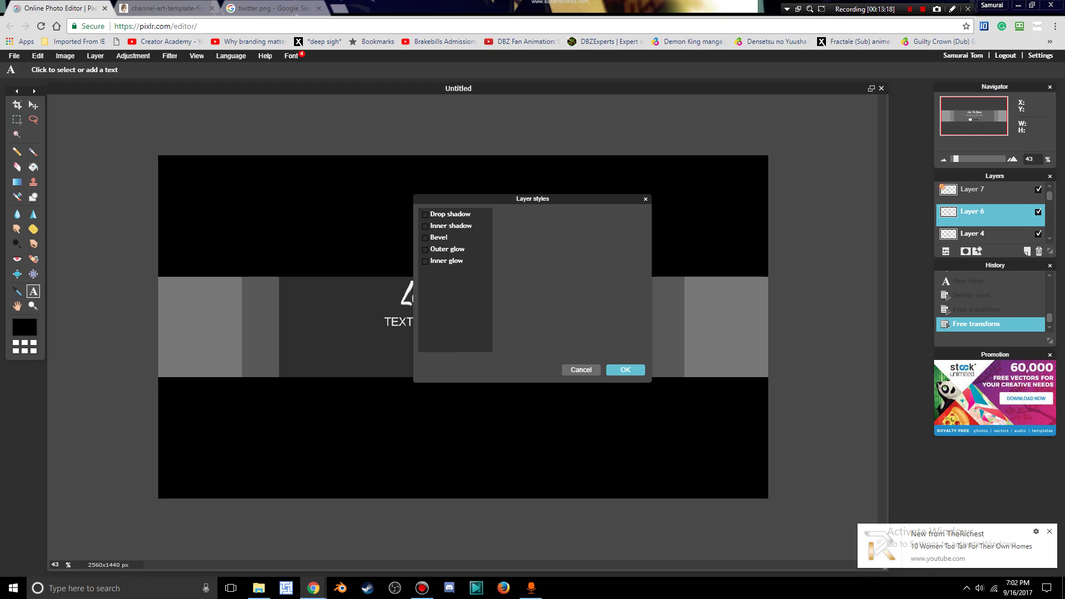
pyautogui.click(425, 261)
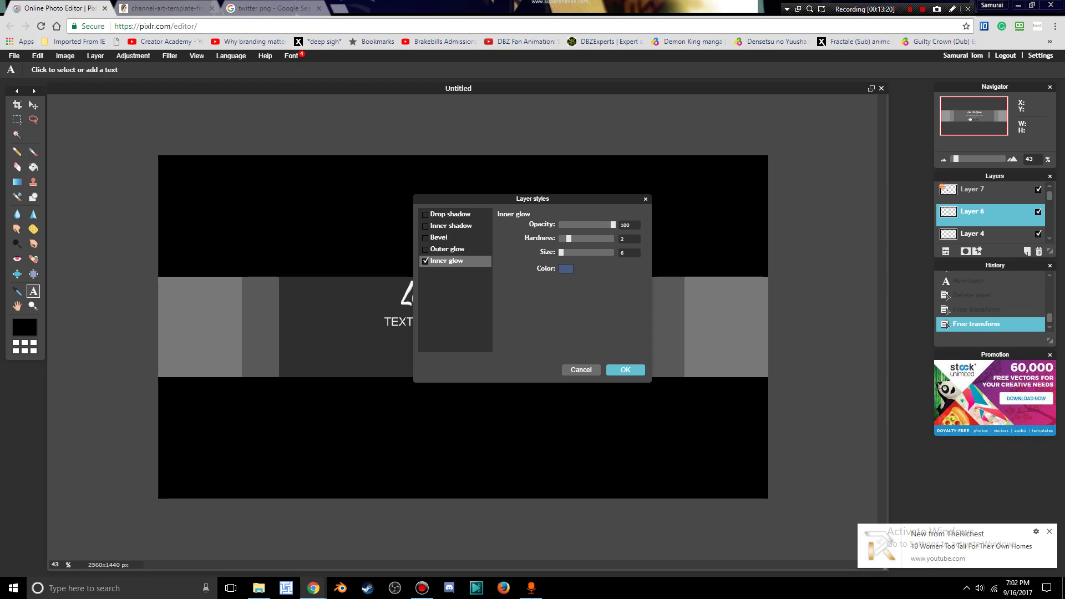
pyautogui.moveTo(561, 252); pyautogui.dragTo(613, 238)
pyautogui.click(565, 269)
pyautogui.moveTo(462, 264); pyautogui.dragTo(466, 227)
pyautogui.click(649, 390)
pyautogui.click(450, 215)
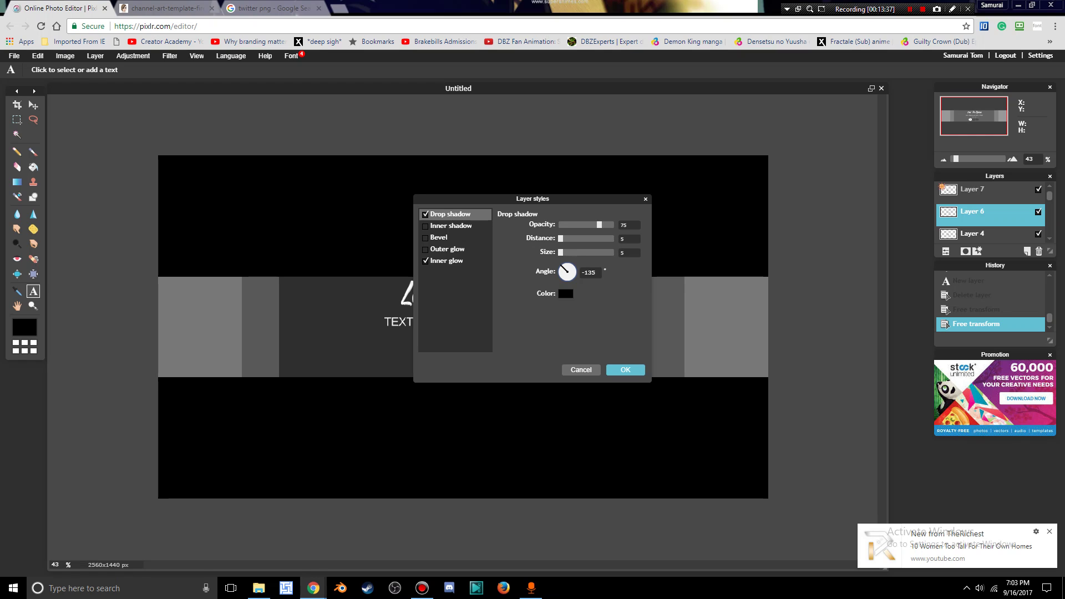
pyautogui.click(625, 369)
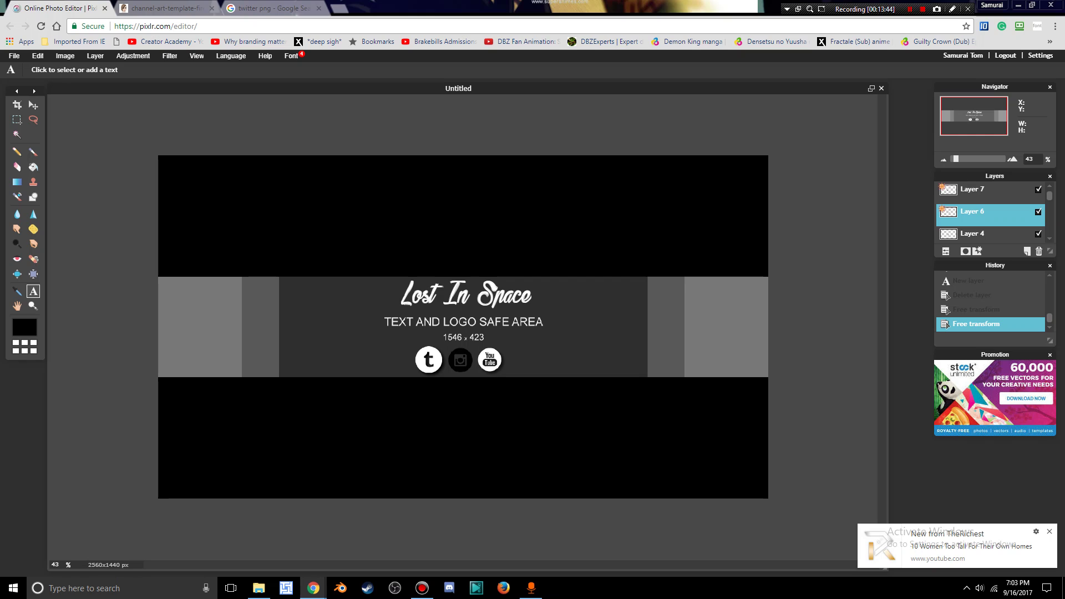
# Step: Give the Instagram logo layer a white inner glow with hardness 10 and size 100, plus a drop shadow with distance 5 and size 5
pyautogui.rightClick(972, 234)
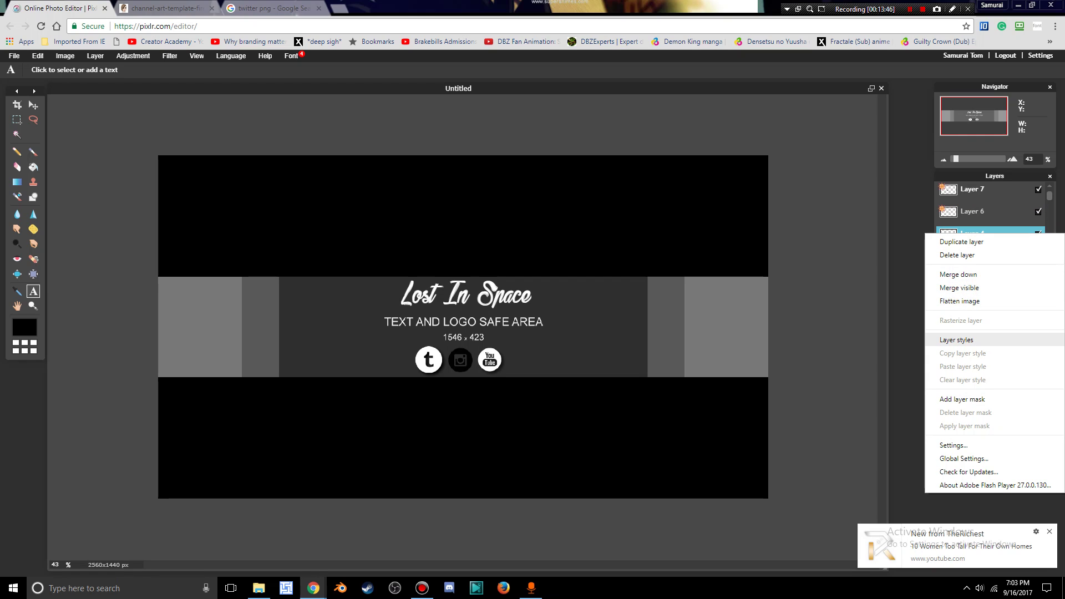
pyautogui.click(956, 339)
pyautogui.click(426, 260)
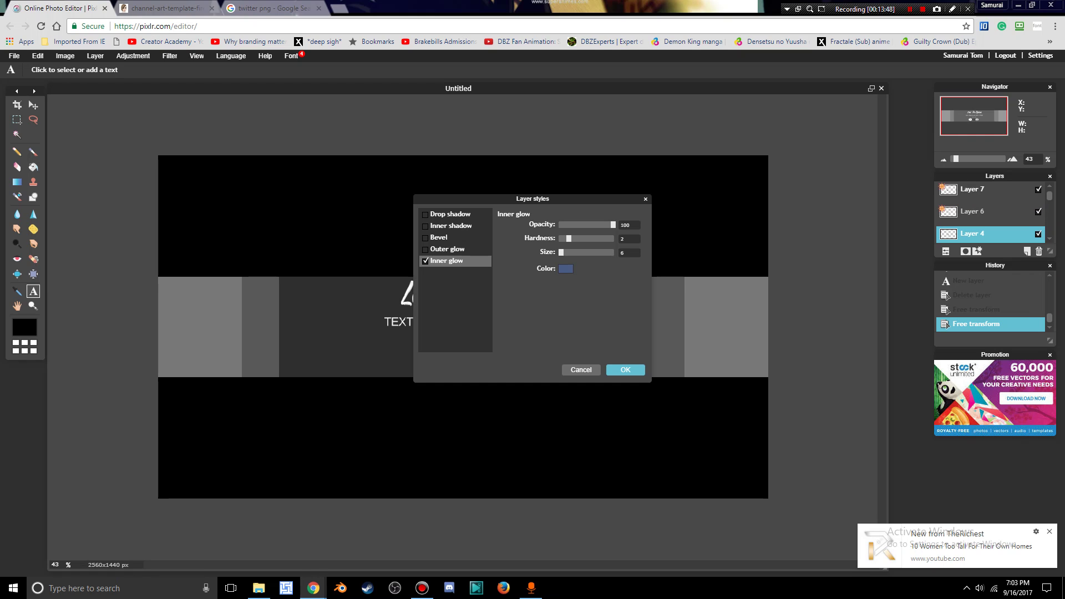
pyautogui.moveTo(569, 238); pyautogui.dragTo(613, 239)
pyautogui.click(565, 268)
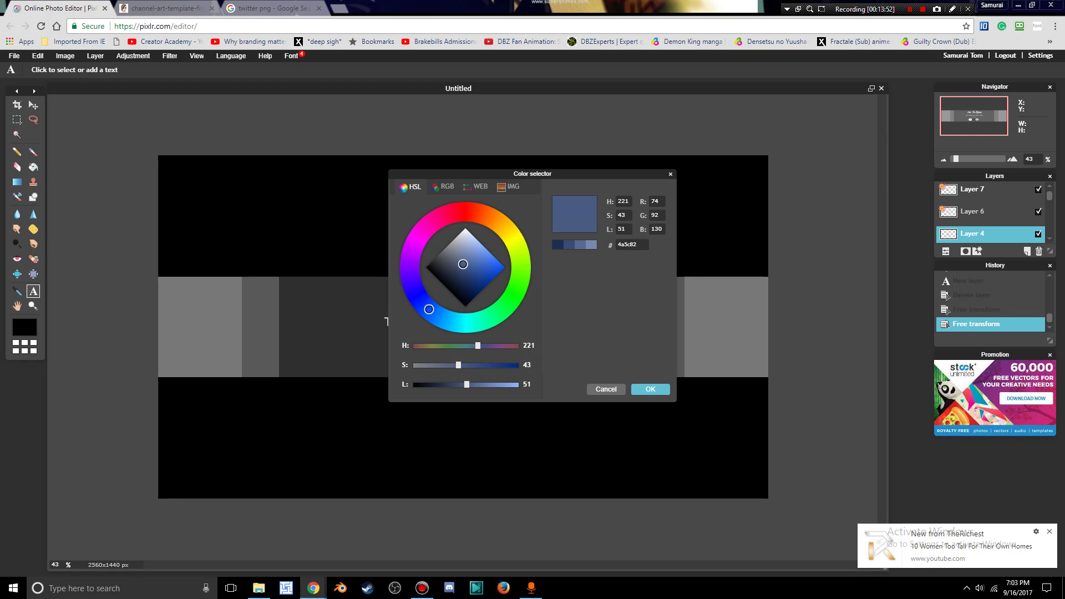
pyautogui.moveTo(463, 264); pyautogui.dragTo(465, 228)
pyautogui.click(650, 389)
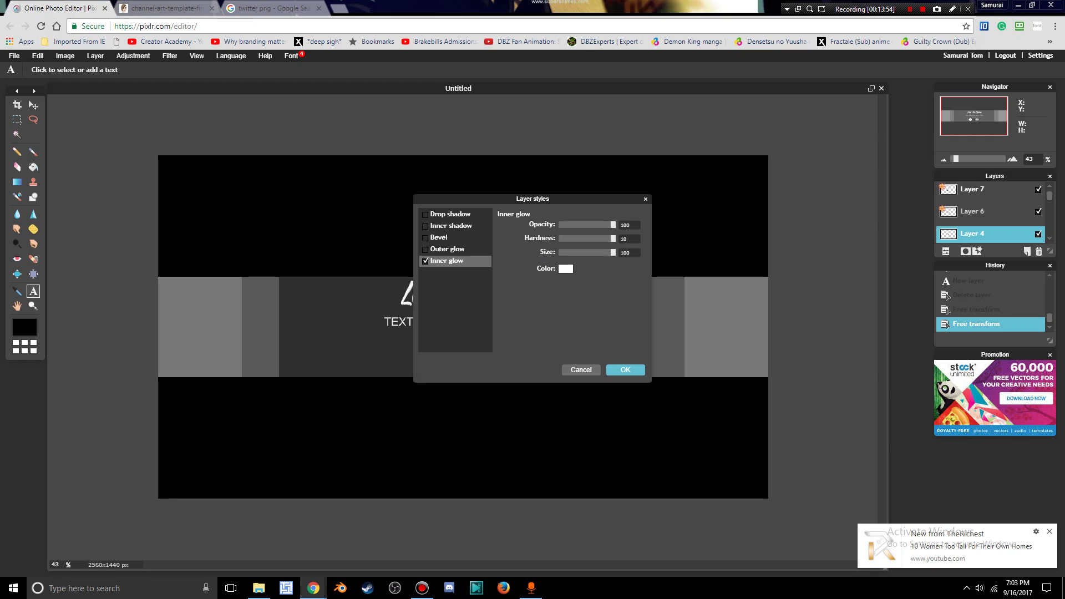
pyautogui.click(425, 214)
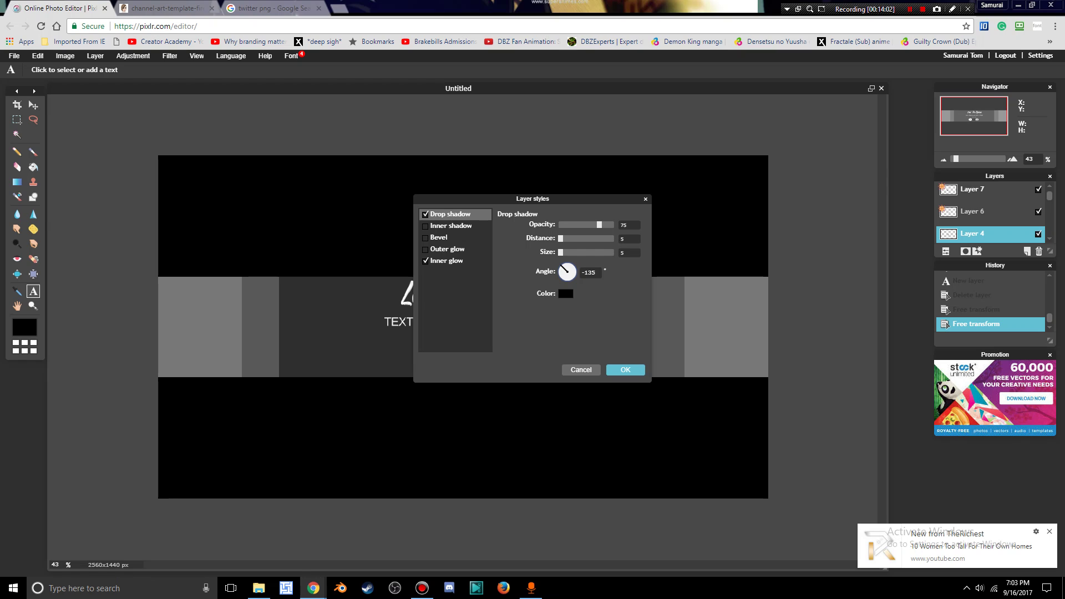
pyautogui.click(632, 369)
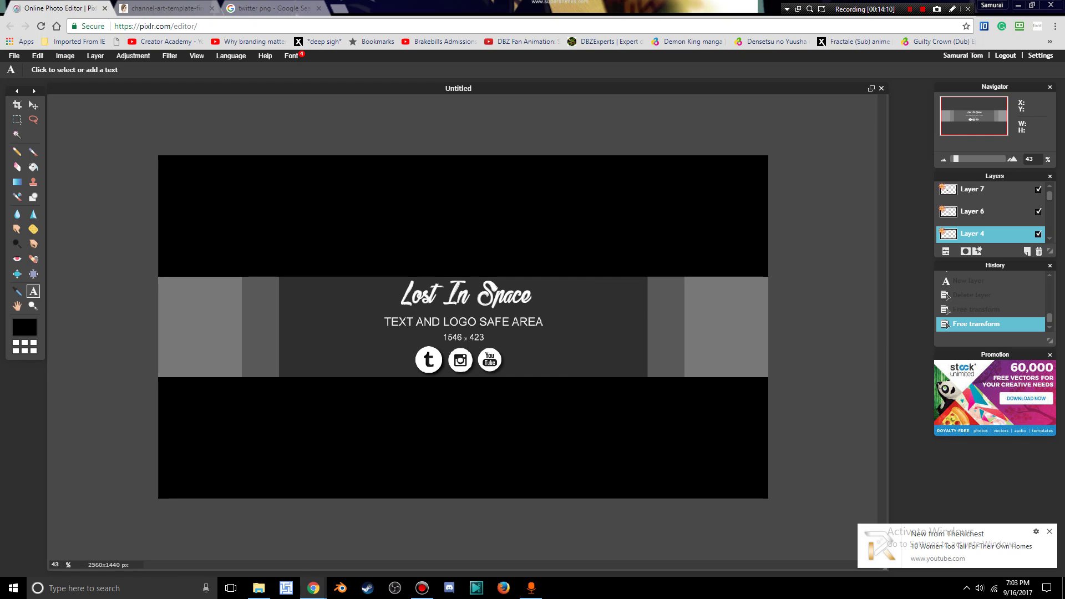
# Step: Select Layer 7, close the twitter png search page and return to the banner in Pixlr Editor
pyautogui.click(982, 189)
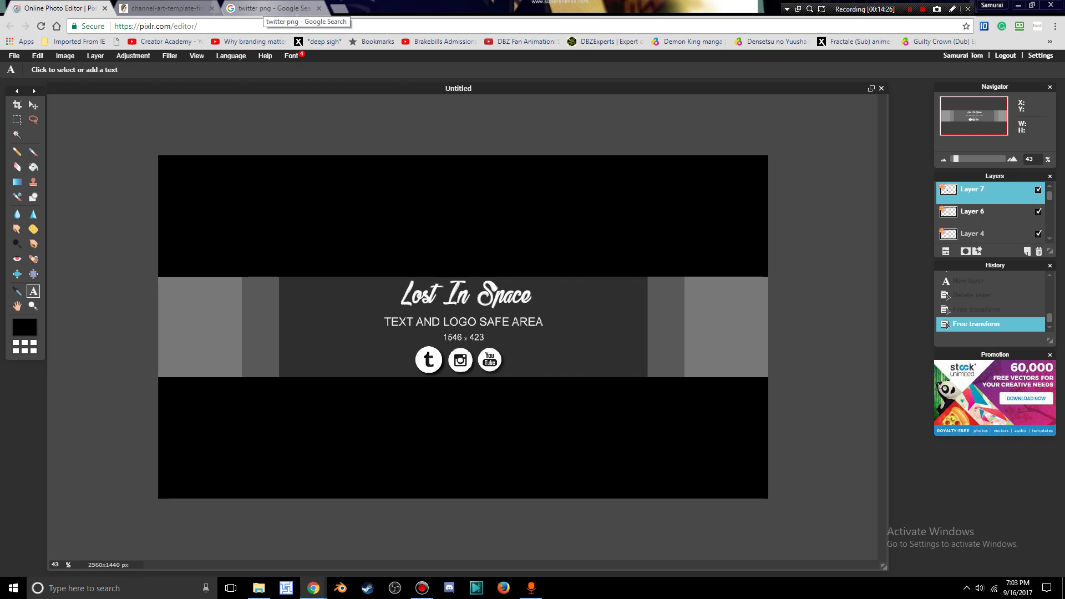
pyautogui.click(277, 8)
pyautogui.click(318, 8)
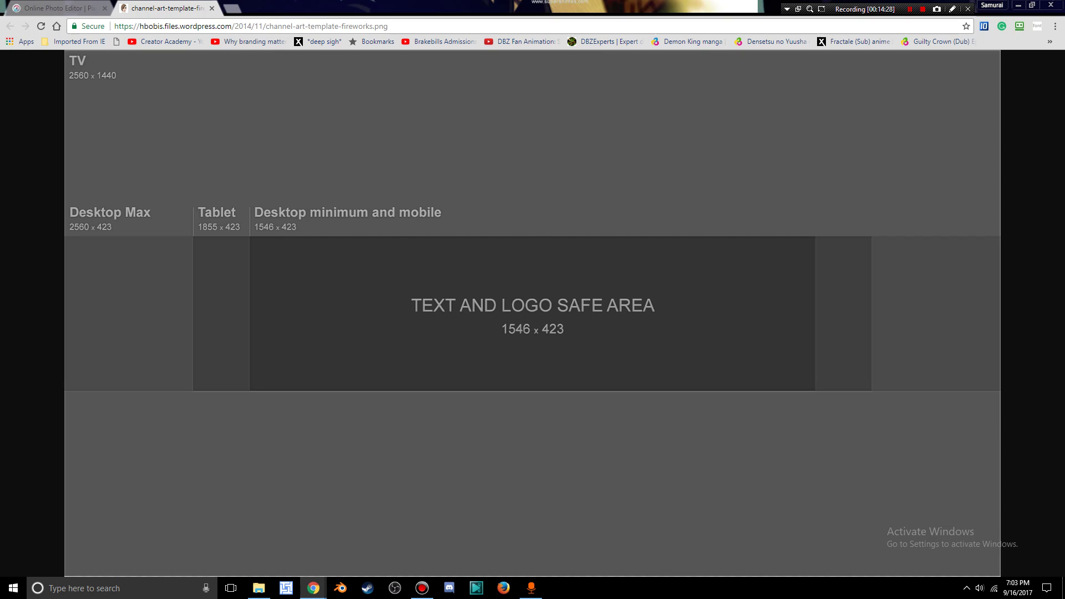
pyautogui.click(61, 8)
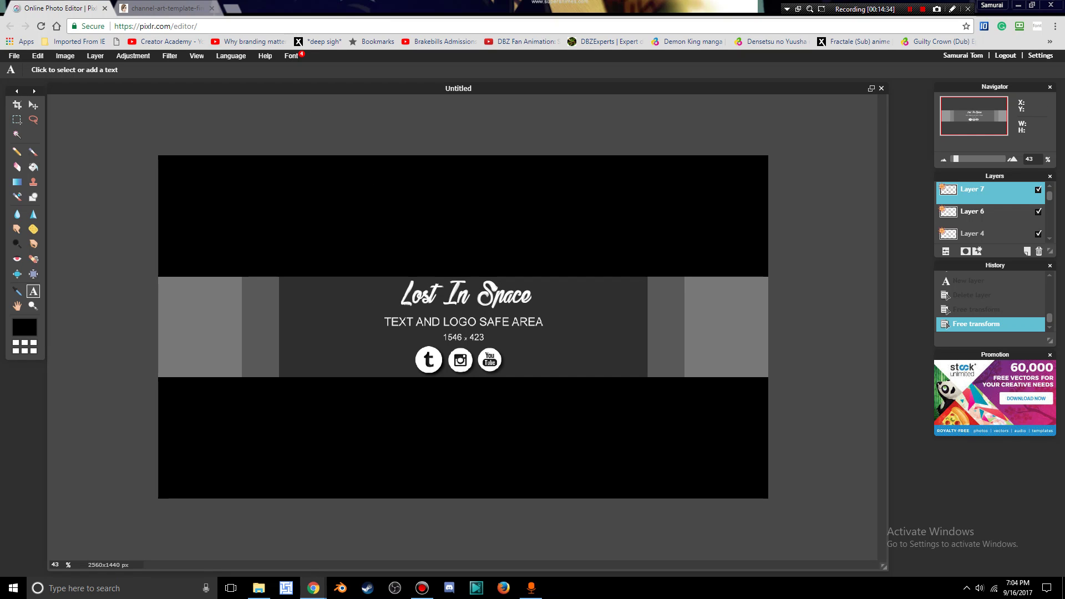
# Step: Search Google Images for "galaxy wallpaper hd" in a new browser tab
pyautogui.click(232, 8)
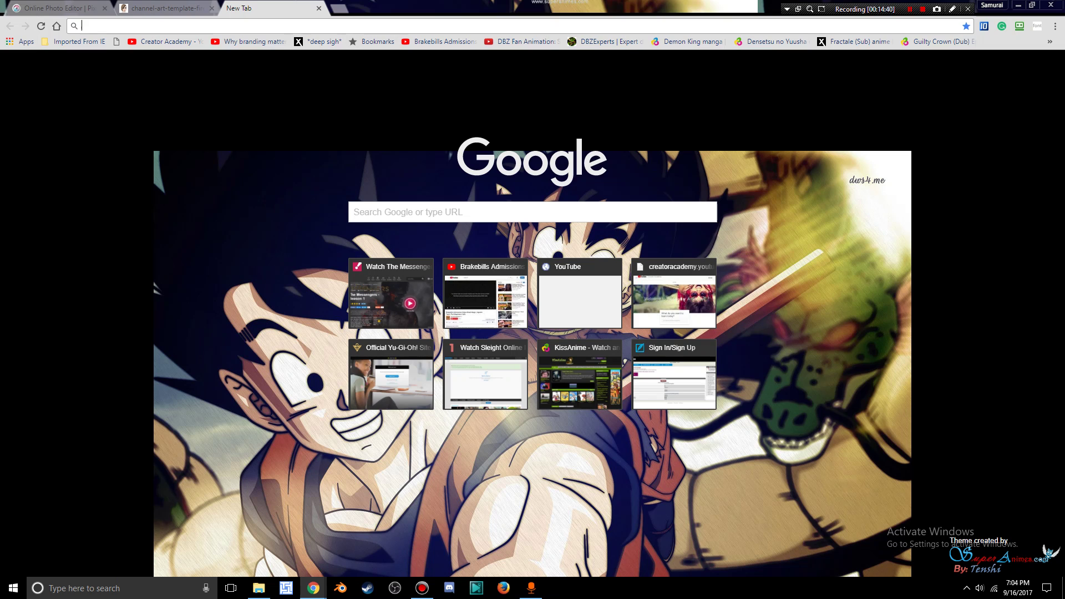
pyautogui.write('galaxy')
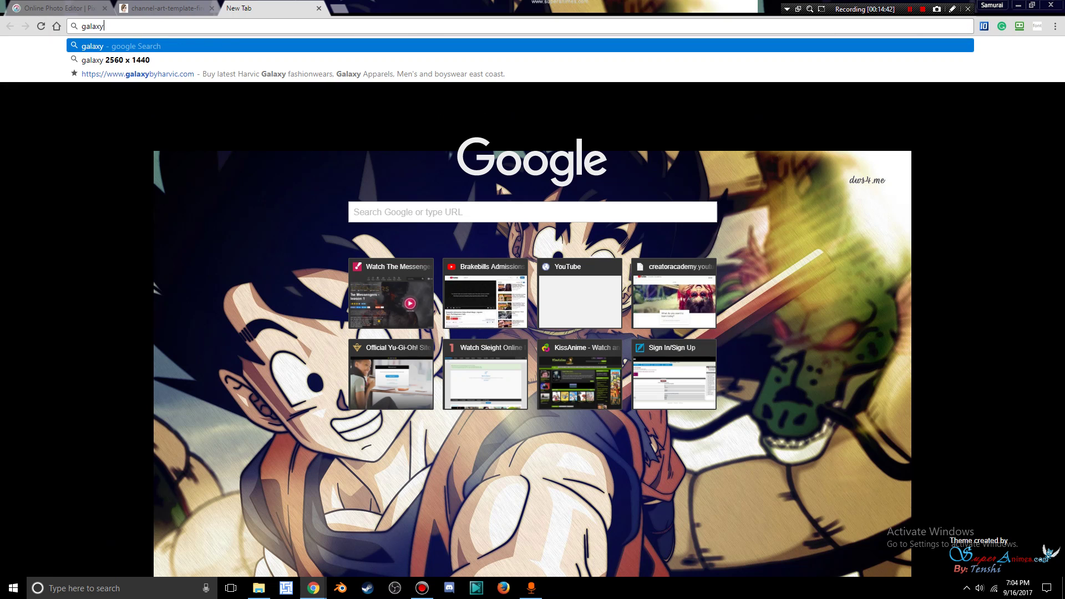
pyautogui.write(' wallpape')
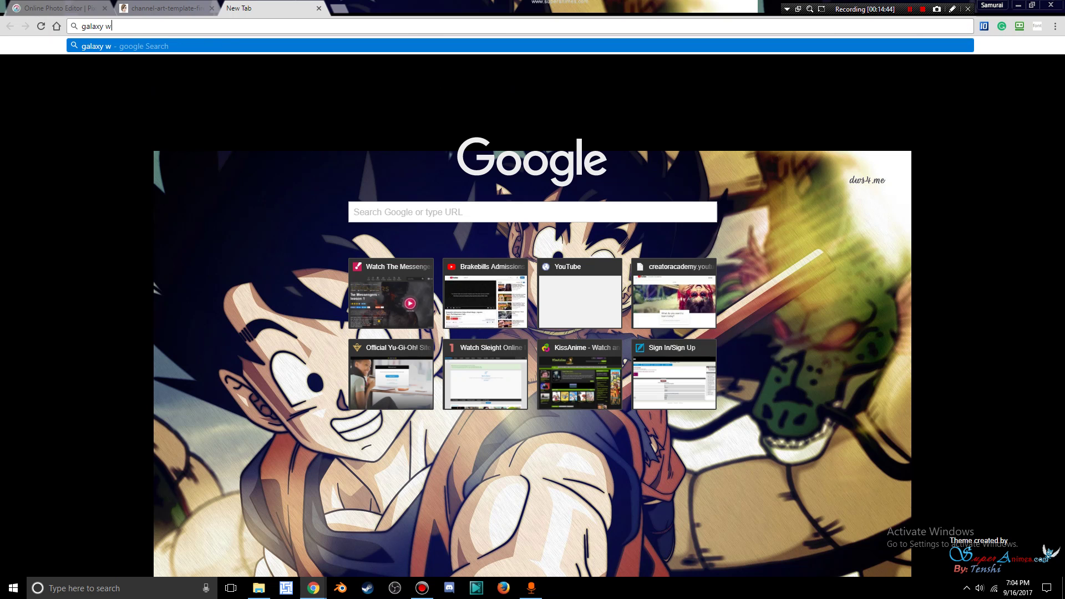
pyautogui.write('r hd')
pyautogui.press('Return')
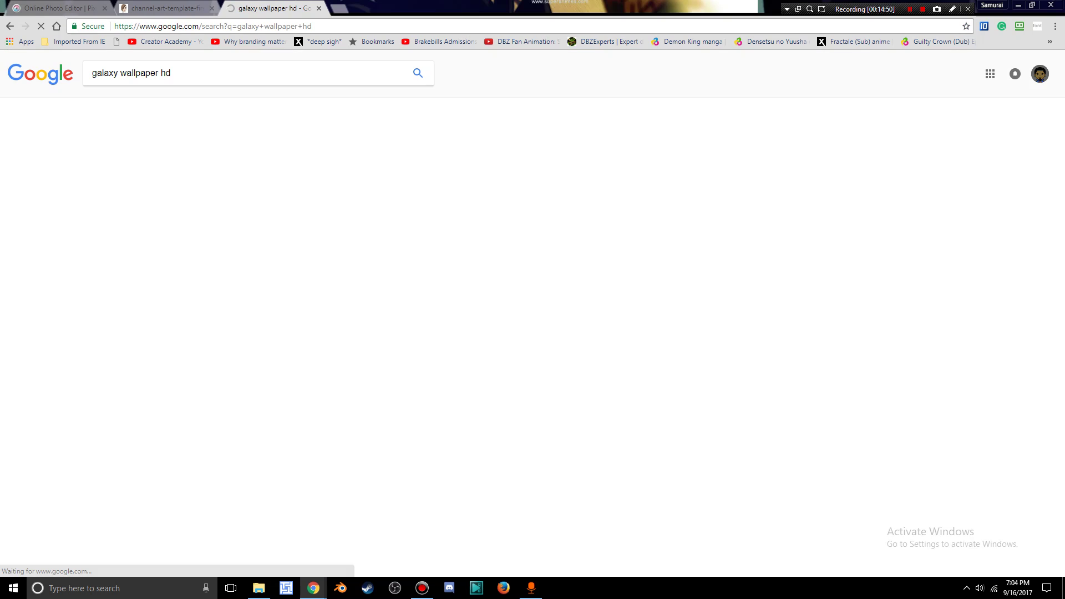
pyautogui.click(131, 105)
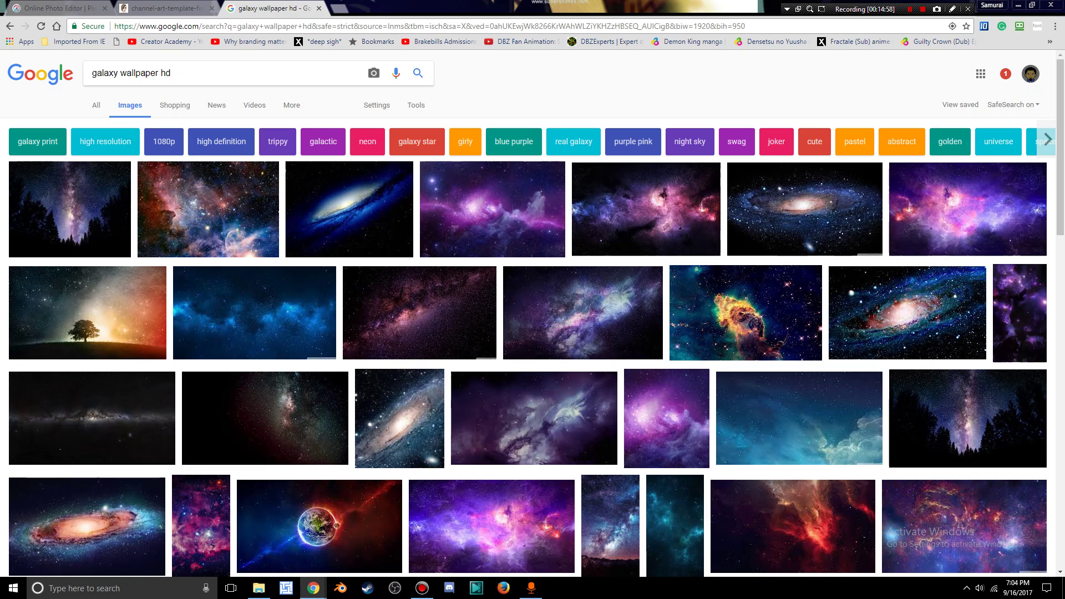
# Step: Save the 1920 × 1080 purple galaxy wallpaper from TechnoCrazed as the JPEG HD-Galaxy-Wallpapers-Free-Download-110 in the Banner Materials folder
pyautogui.rightClick(901, 197)
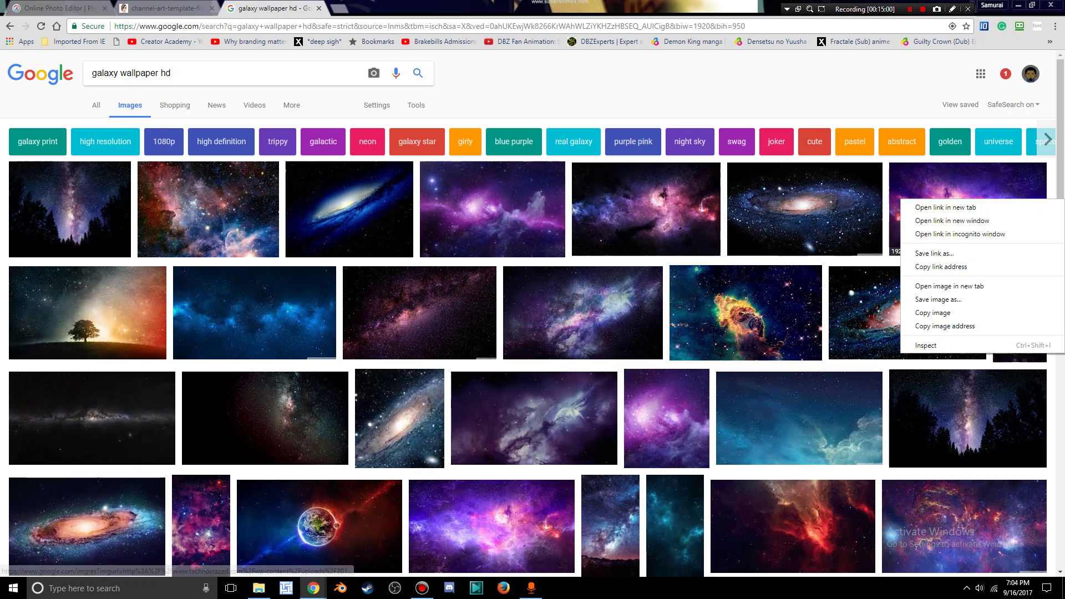
pyautogui.click(904, 203)
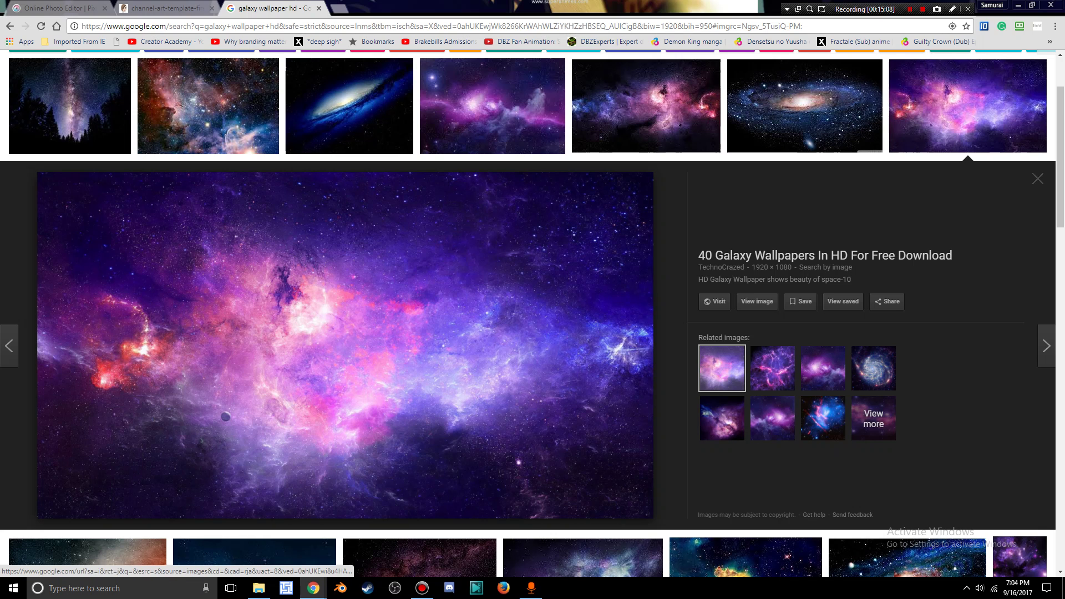
pyautogui.rightClick(501, 328)
pyautogui.click(527, 428)
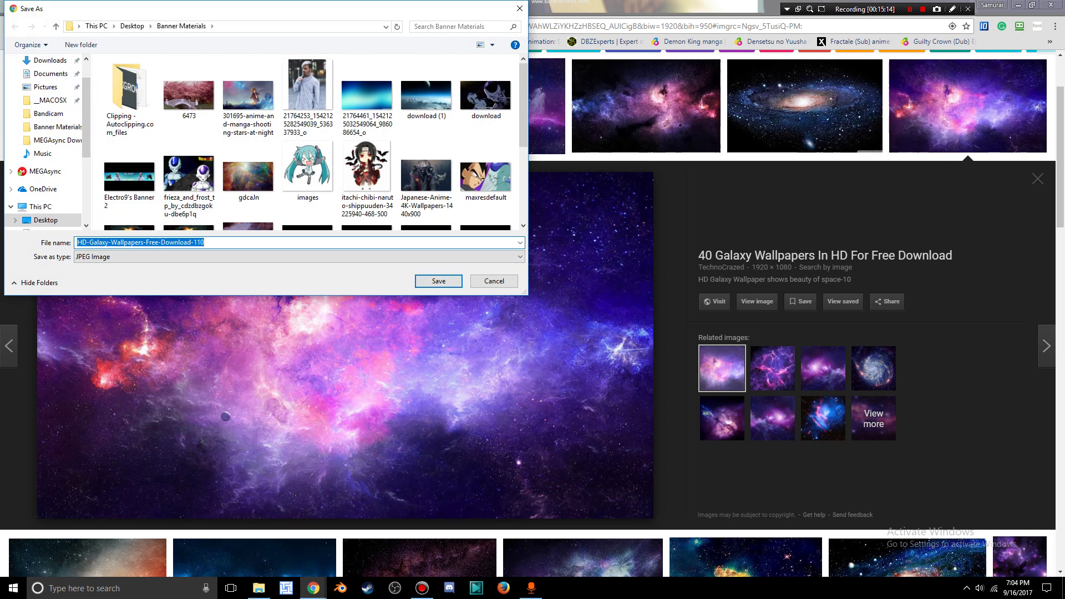
pyautogui.scroll(-1, 222, 139)
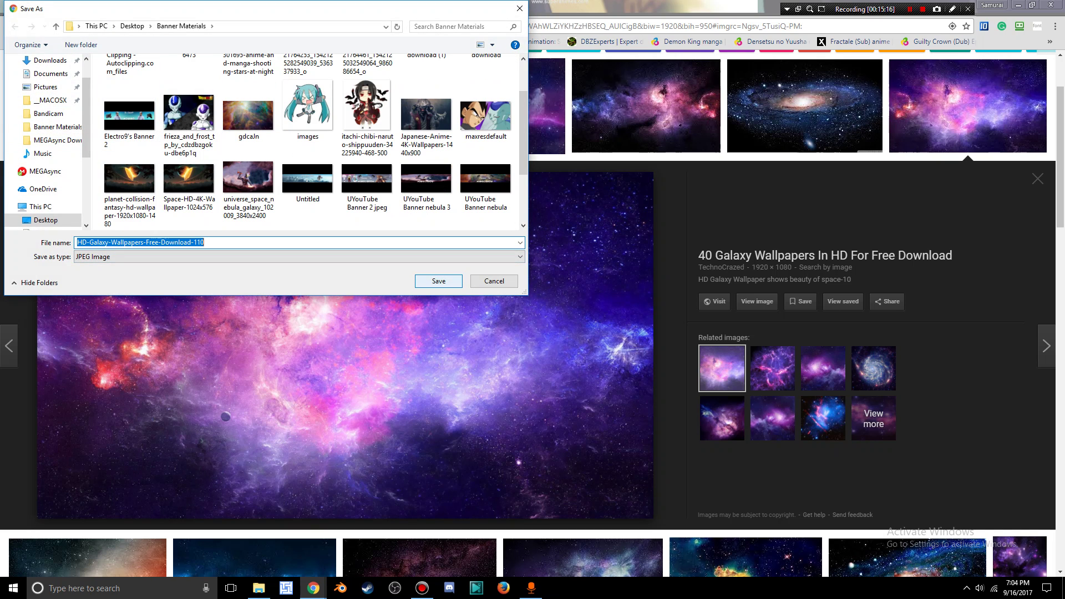
pyautogui.press('Return')
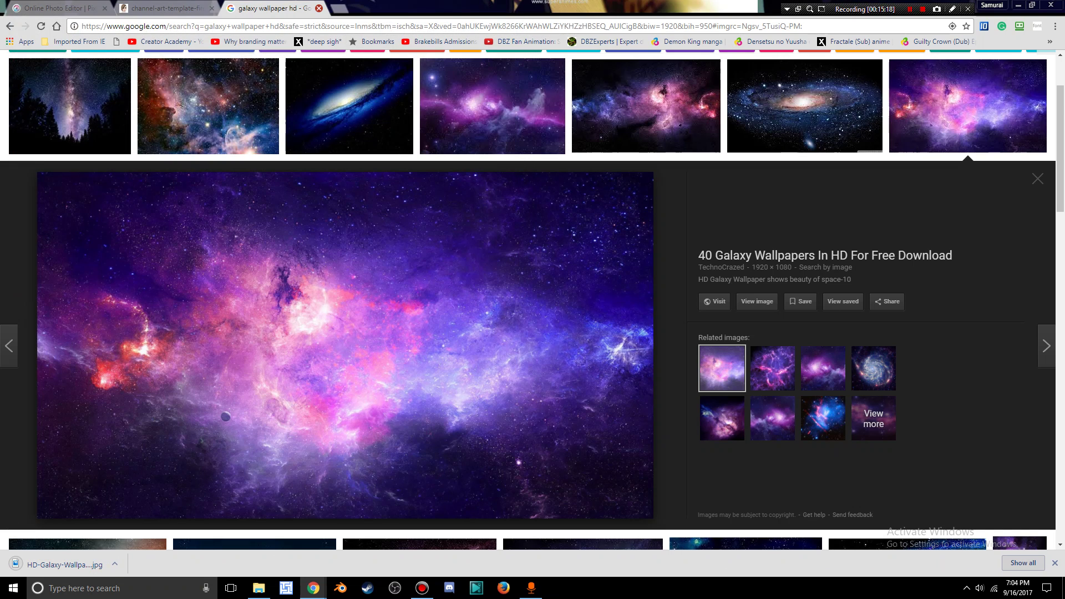
# Step: Return to the banner in Pixlr Editor and open the space picture download (1) from Banner Materials as a new layer
pyautogui.hotkey('ctrl', 'shift', 'Tab')
pyautogui.hotkey('ctrl', 'shift', 'Tab')
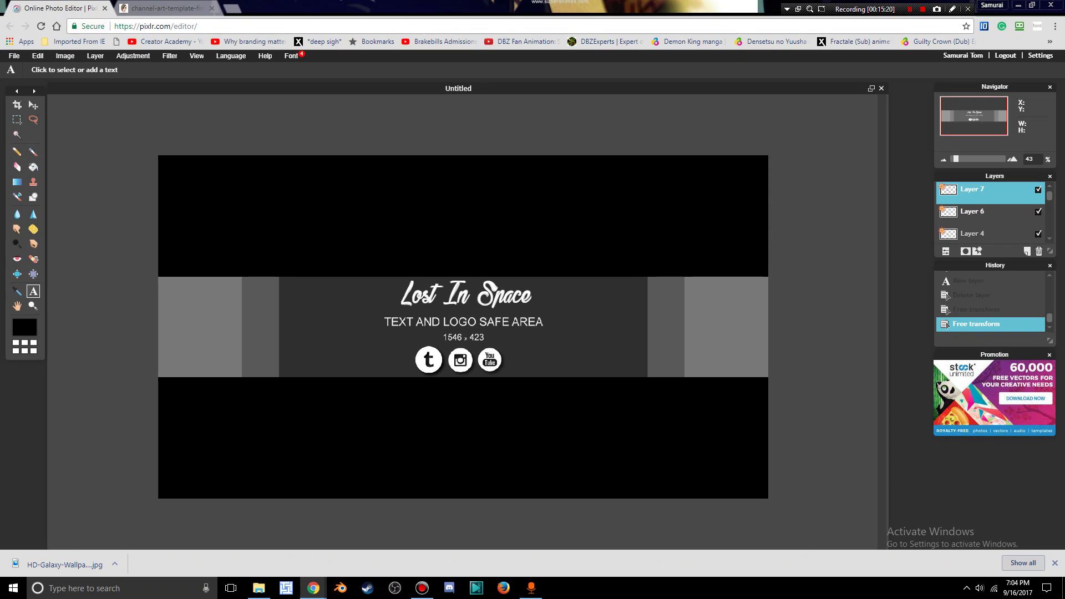
pyautogui.click(95, 55)
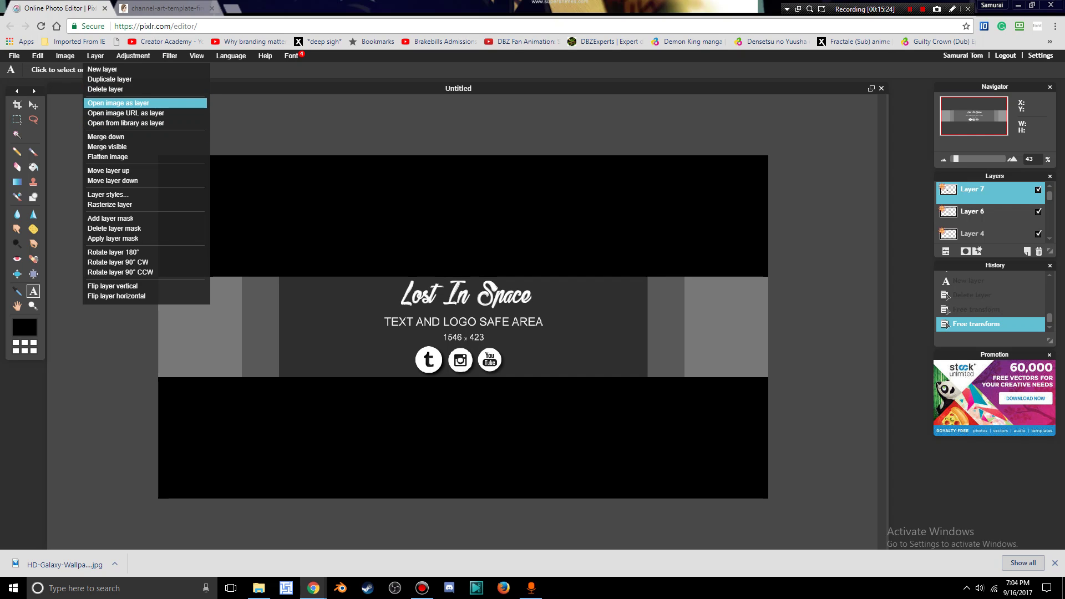
pyautogui.click(120, 103)
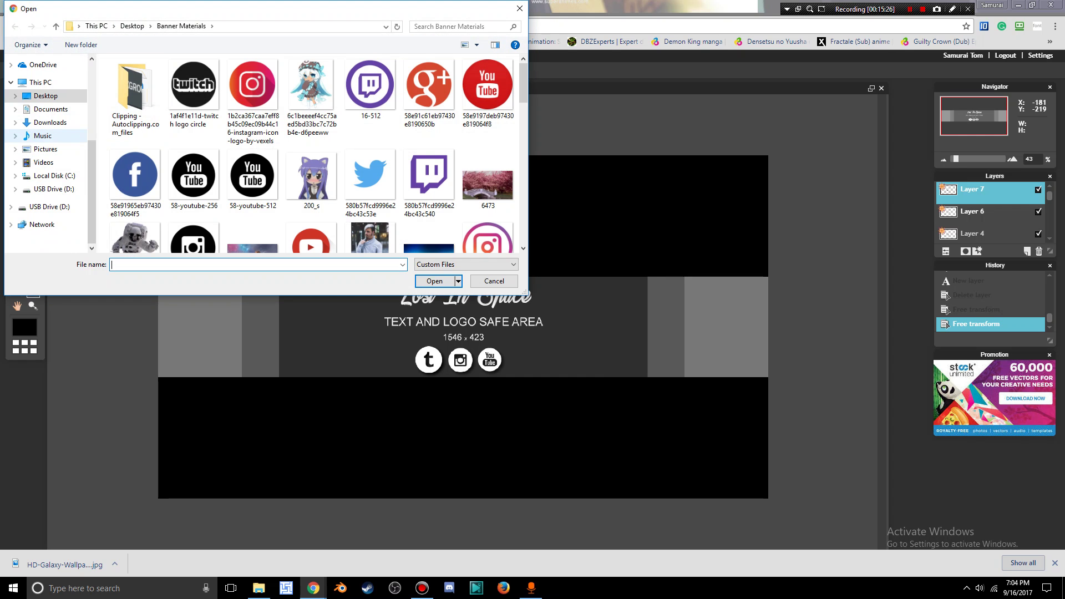
pyautogui.scroll(-1, 265, 158)
pyautogui.scroll(-2, 265, 158)
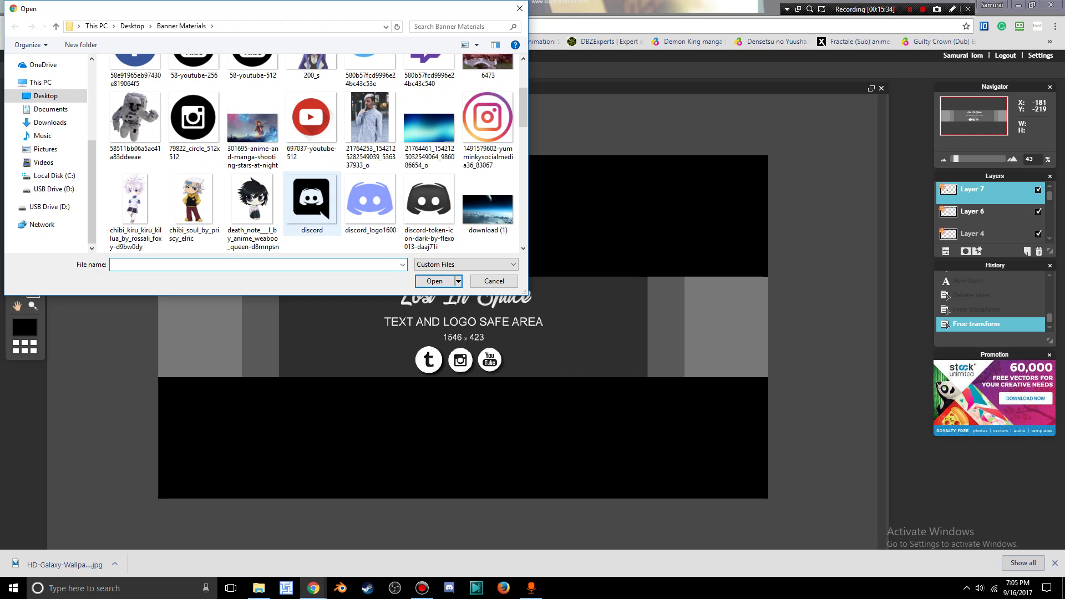
pyautogui.click(488, 208)
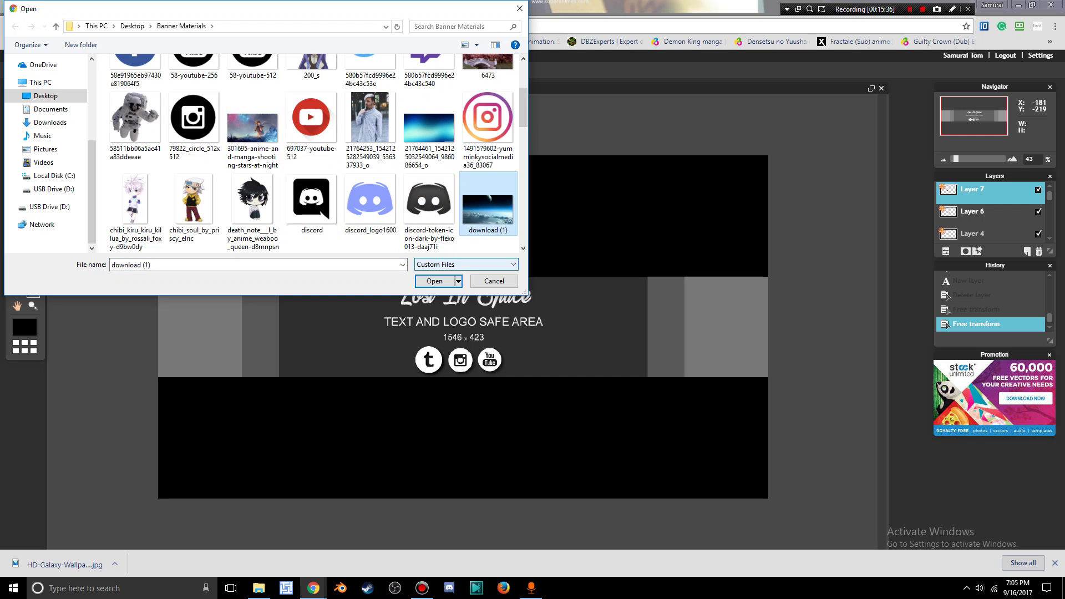
pyautogui.click(430, 281)
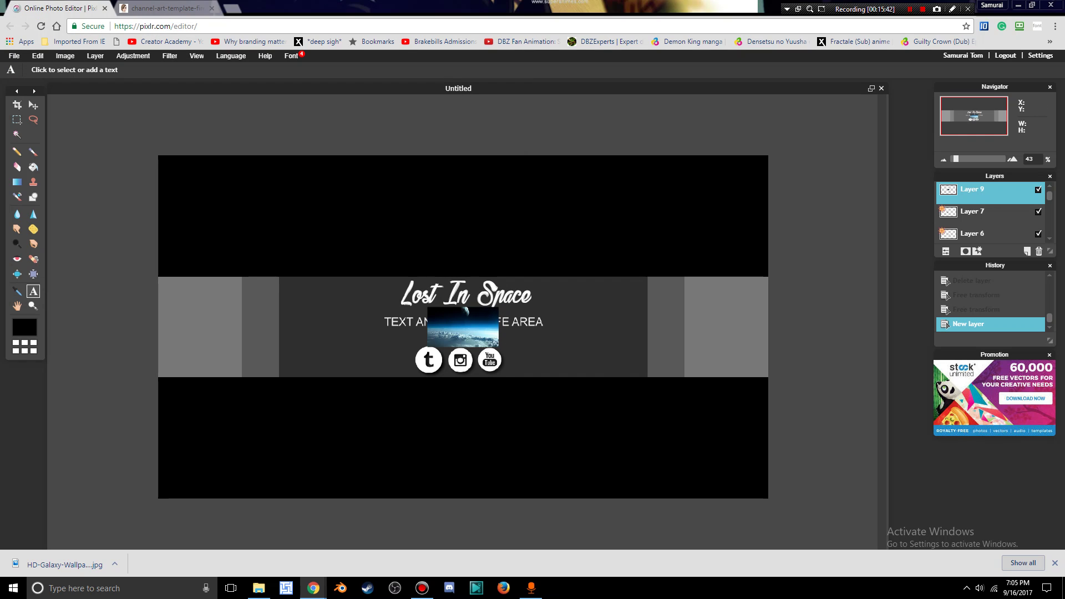
# Step: Enlarge the space picture with Free Transform until it extends past every edge of the canvas
pyautogui.click(38, 56)
pyautogui.click(56, 137)
pyautogui.moveTo(499, 308); pyautogui.dragTo(792, 142)
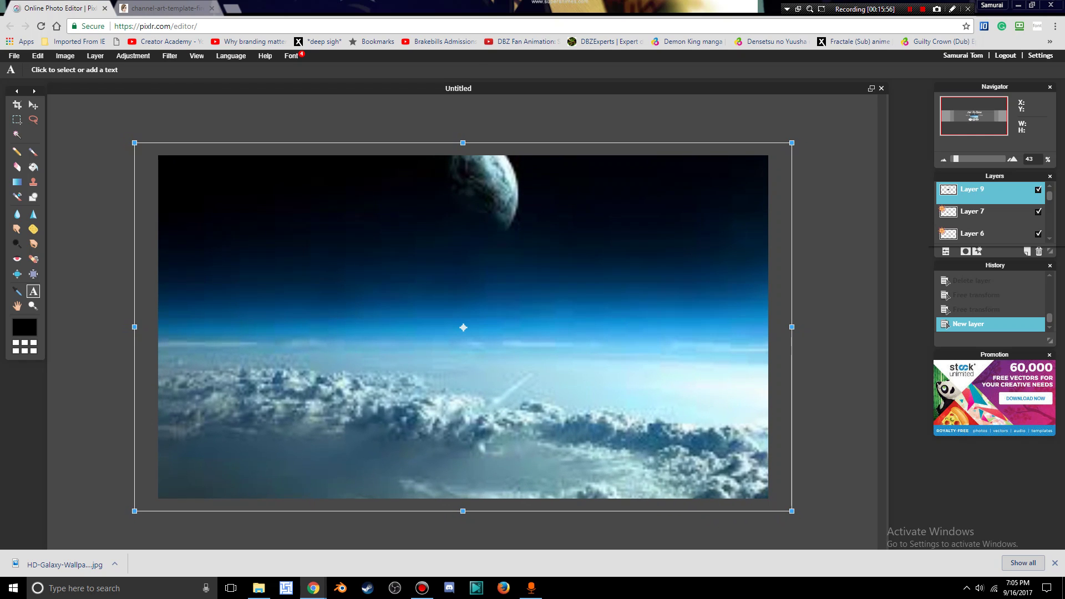
# Step: Discard the pending transform of the space picture and delete its layer, Layer 9
pyautogui.rightClick(987, 190)
pyautogui.click(987, 190)
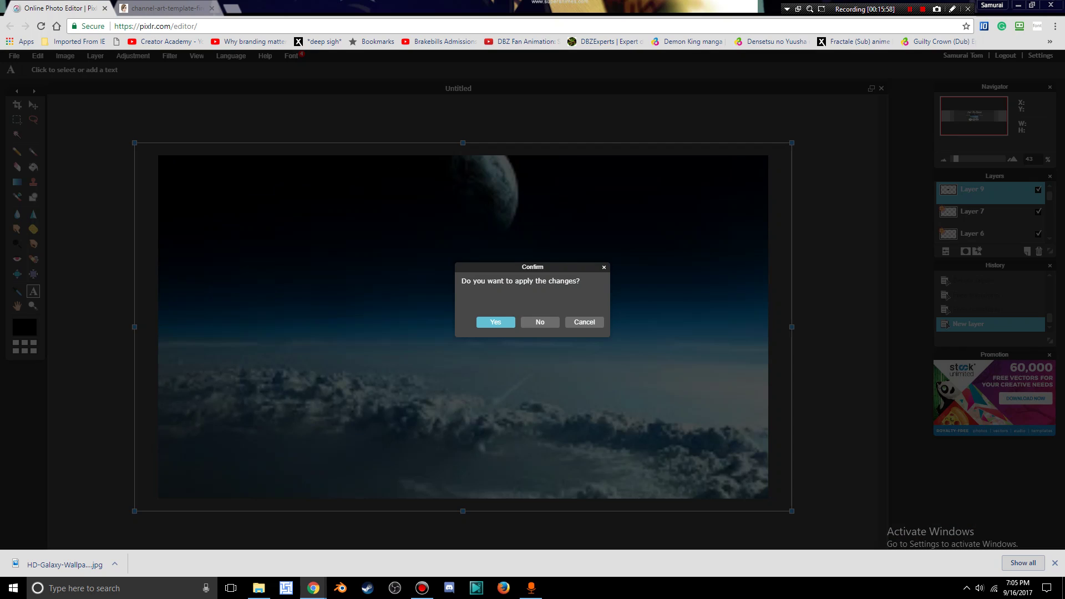
pyautogui.press('Escape')
pyautogui.rightClick(982, 194)
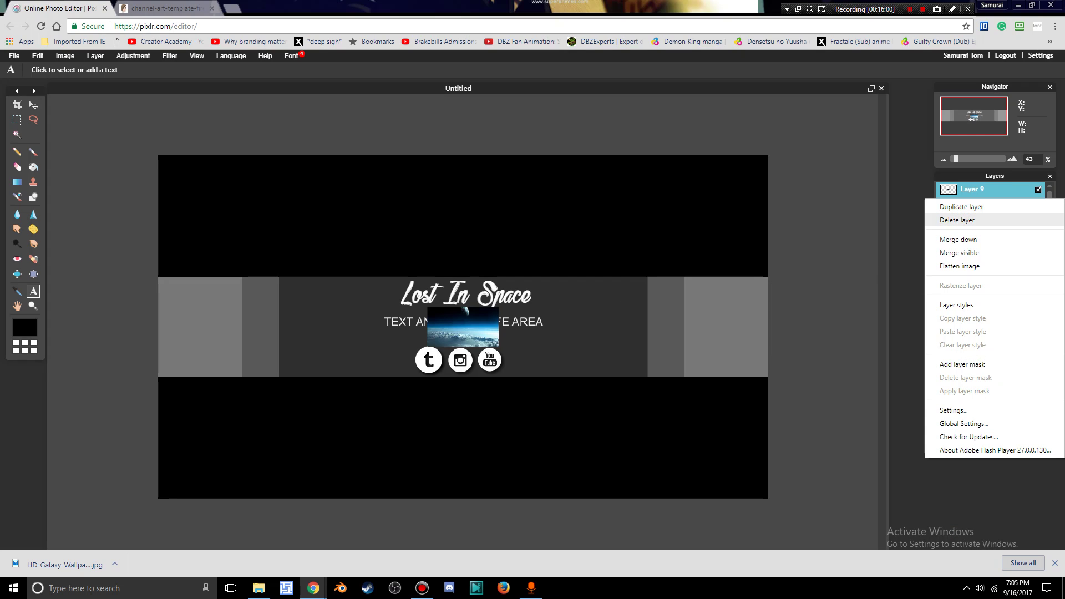
pyautogui.click(957, 219)
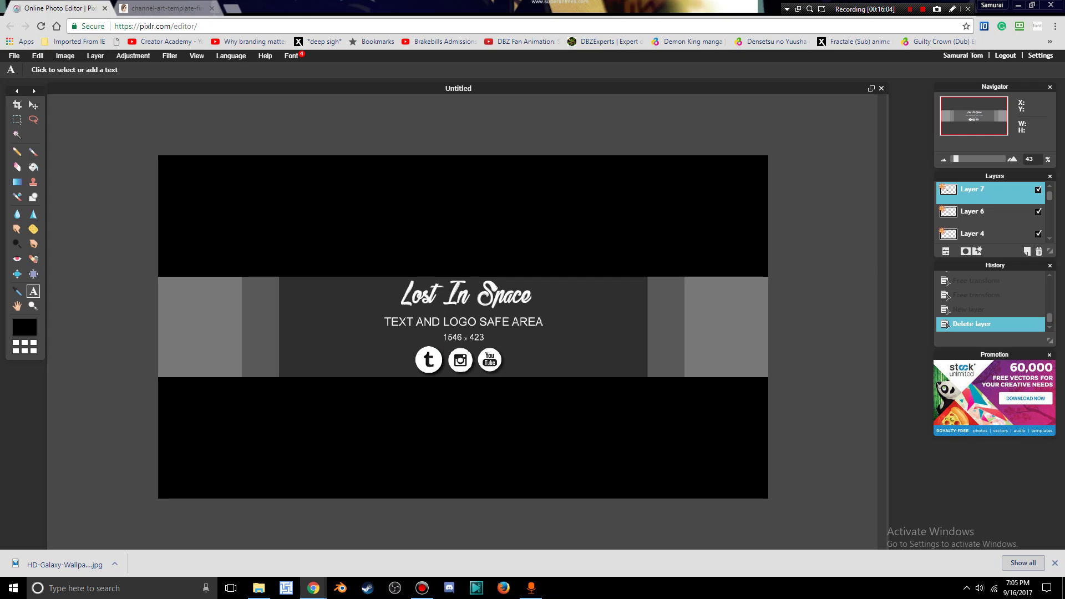
# Step: Open the image 301695-anime-and-manga-shooting-stars-at-night from Banner Materials as a new layer
pyautogui.click(95, 56)
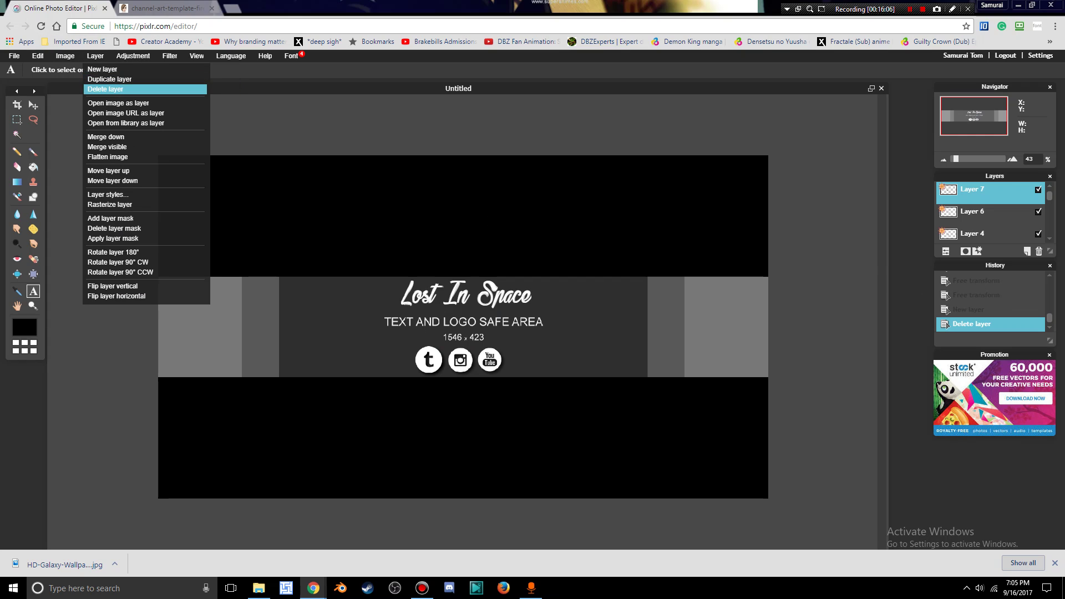
pyautogui.click(117, 102)
pyautogui.scroll(-1, 249, 167)
pyautogui.click(253, 205)
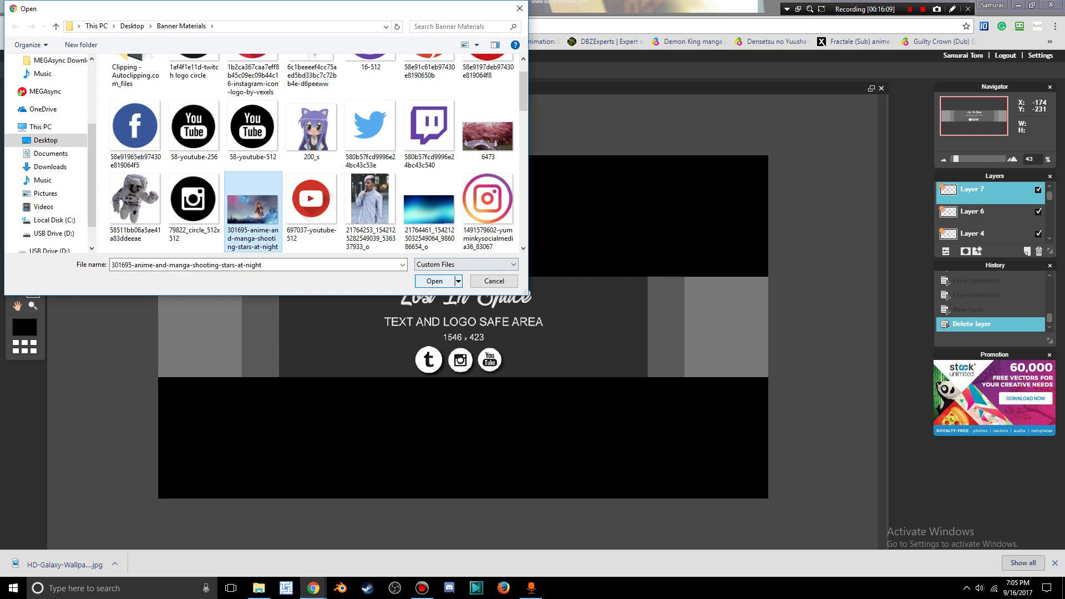
pyautogui.click(434, 281)
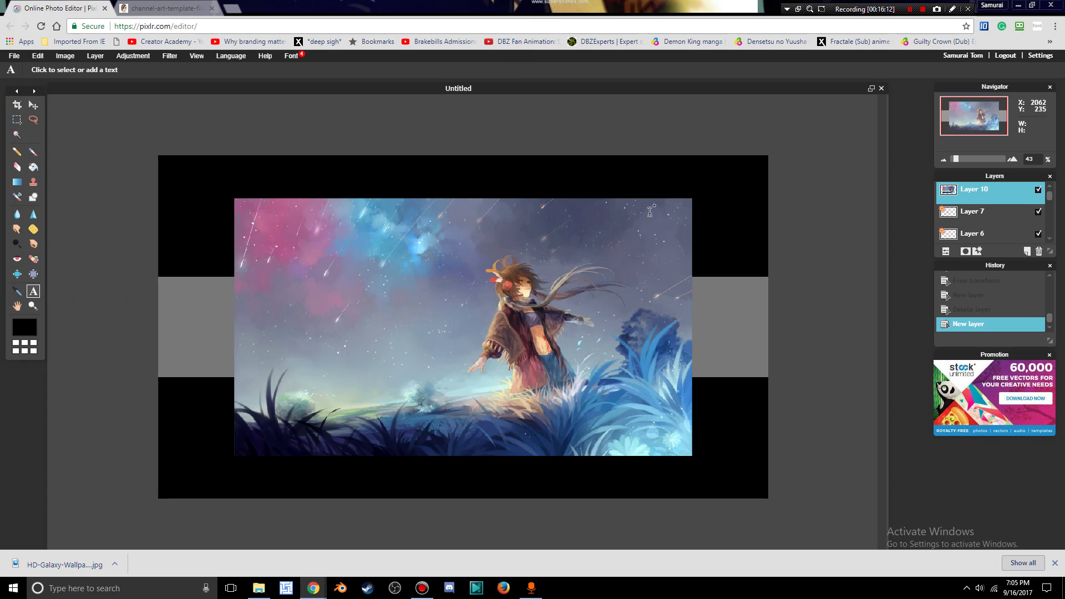
# Step: Enlarge the anime night-sky image with Free Transform until it covers the whole canvas, and apply the change
pyautogui.click(38, 56)
pyautogui.click(56, 136)
pyautogui.moveTo(693, 194); pyautogui.dragTo(789, 135)
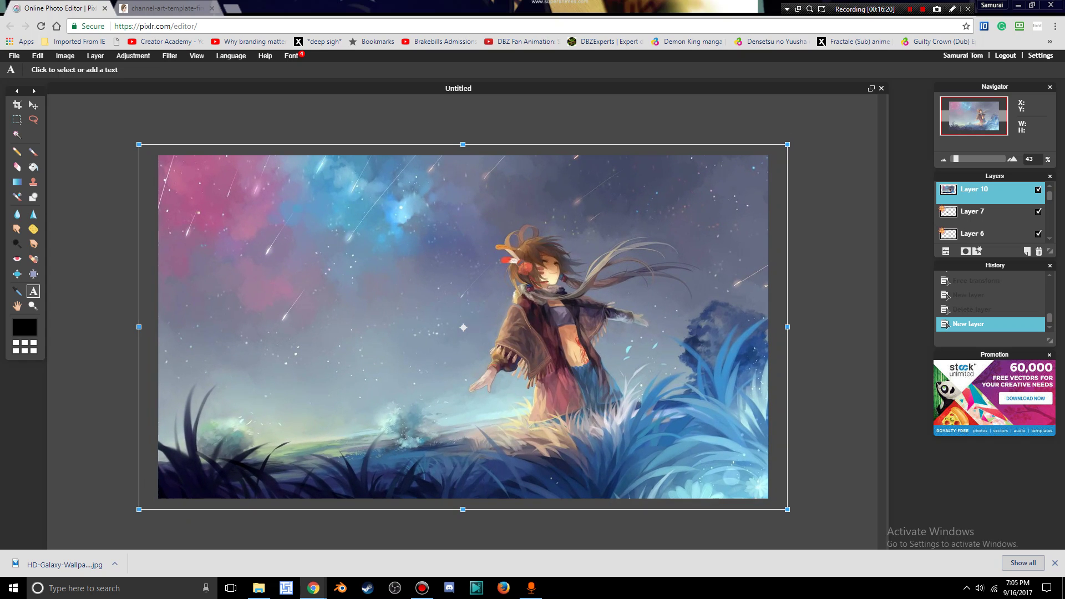
pyautogui.click(463, 328)
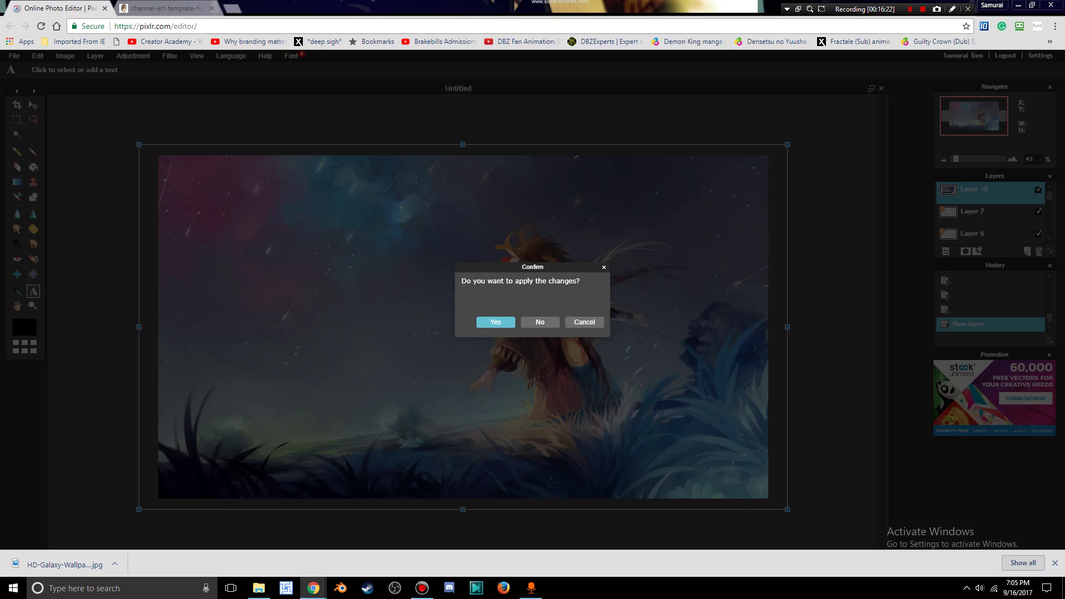
pyautogui.click(495, 322)
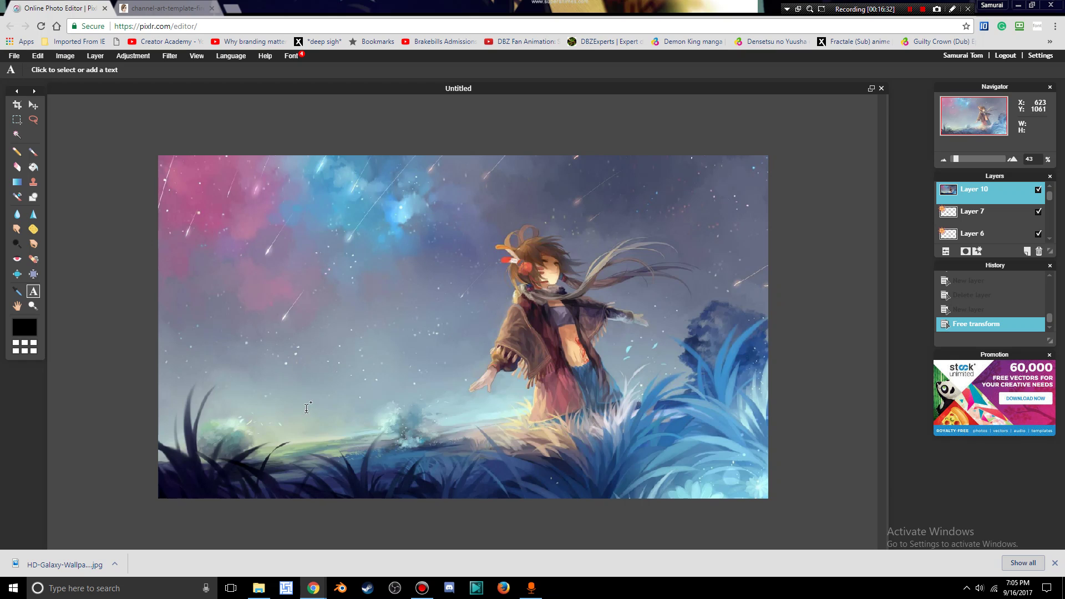
# Step: Move Layer 10 with the anime image down the layer stack, below Layers 7, 6 and 4 and the Lost In Space text
pyautogui.moveTo(975, 189); pyautogui.dragTo(974, 217)
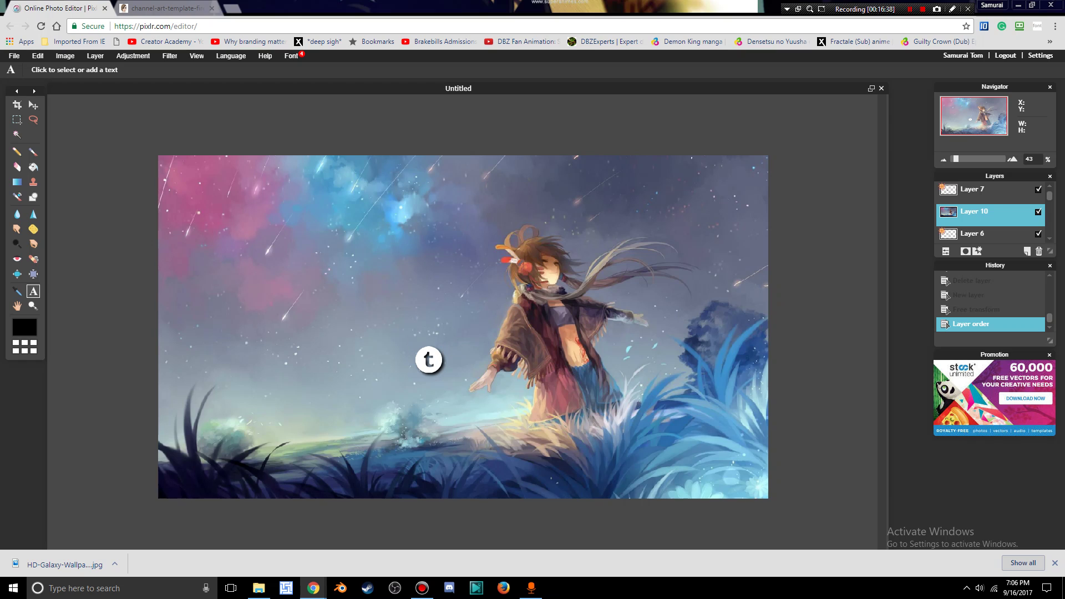
pyautogui.scroll(-1, 990, 213)
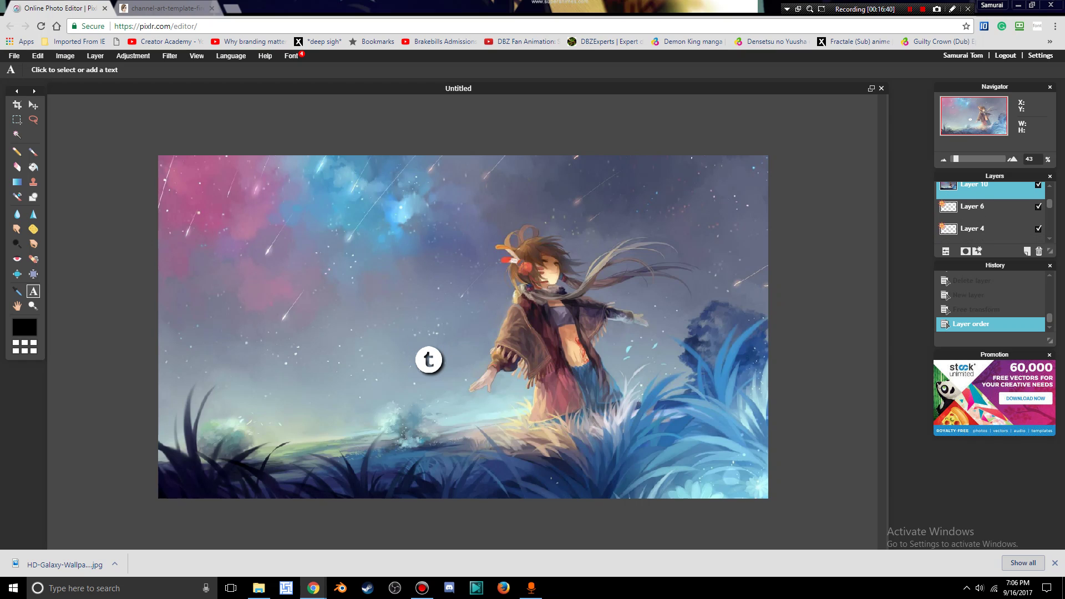
pyautogui.moveTo(974, 188); pyautogui.dragTo(974, 219)
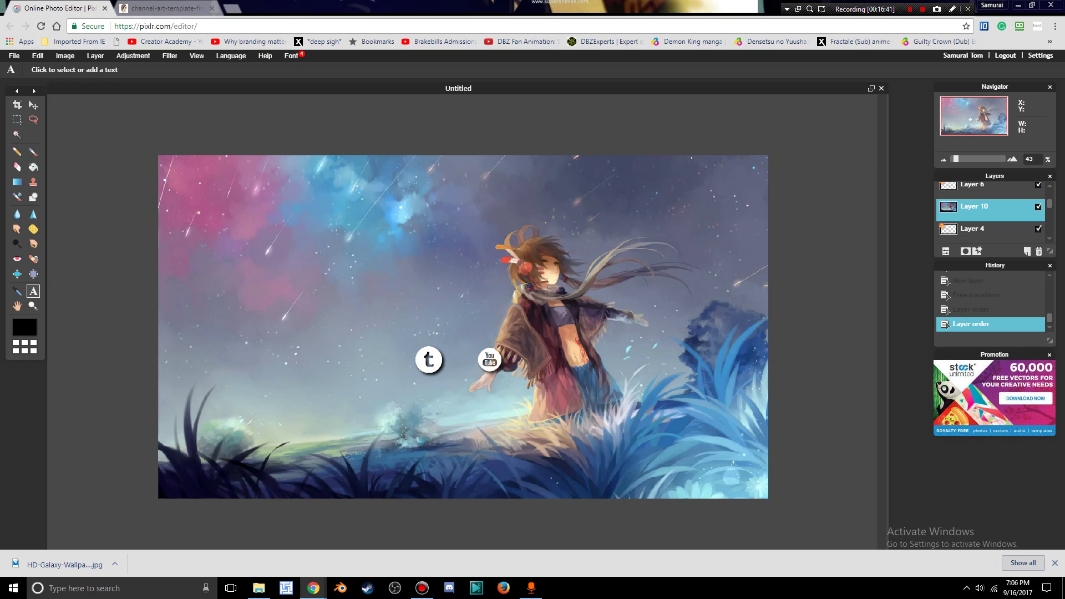
pyautogui.scroll(-1, 989, 213)
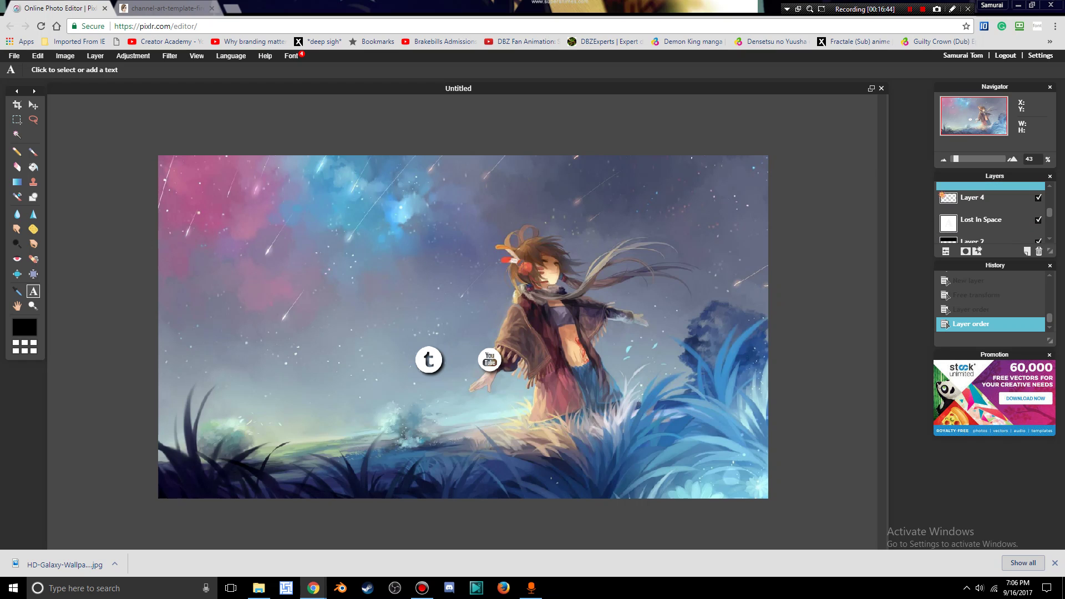
pyautogui.moveTo(975, 188); pyautogui.dragTo(975, 219)
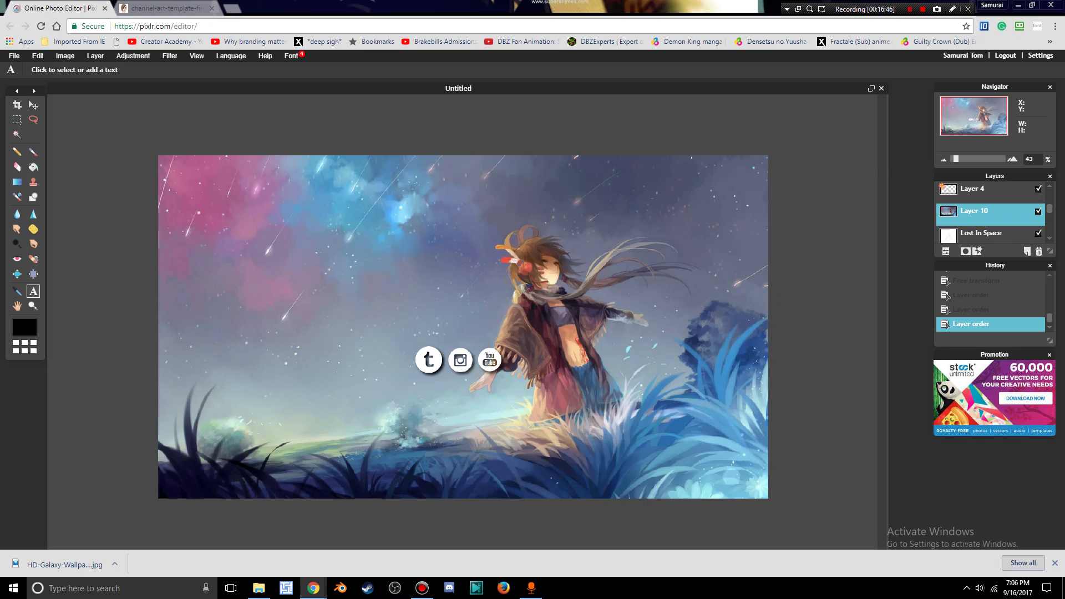
pyautogui.scroll(-1, 990, 213)
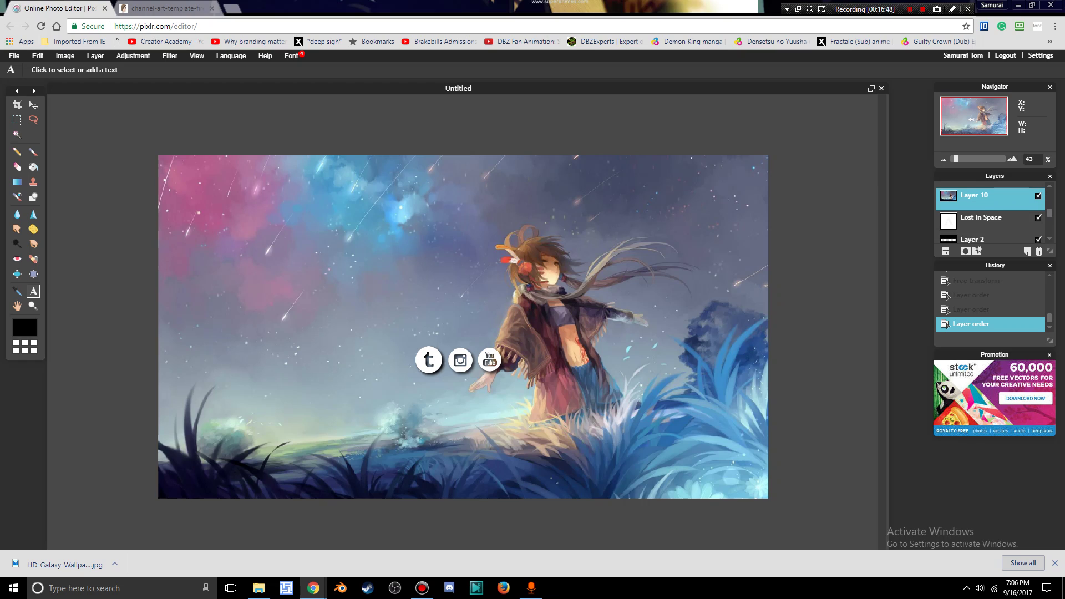
pyautogui.moveTo(975, 196); pyautogui.dragTo(975, 228)
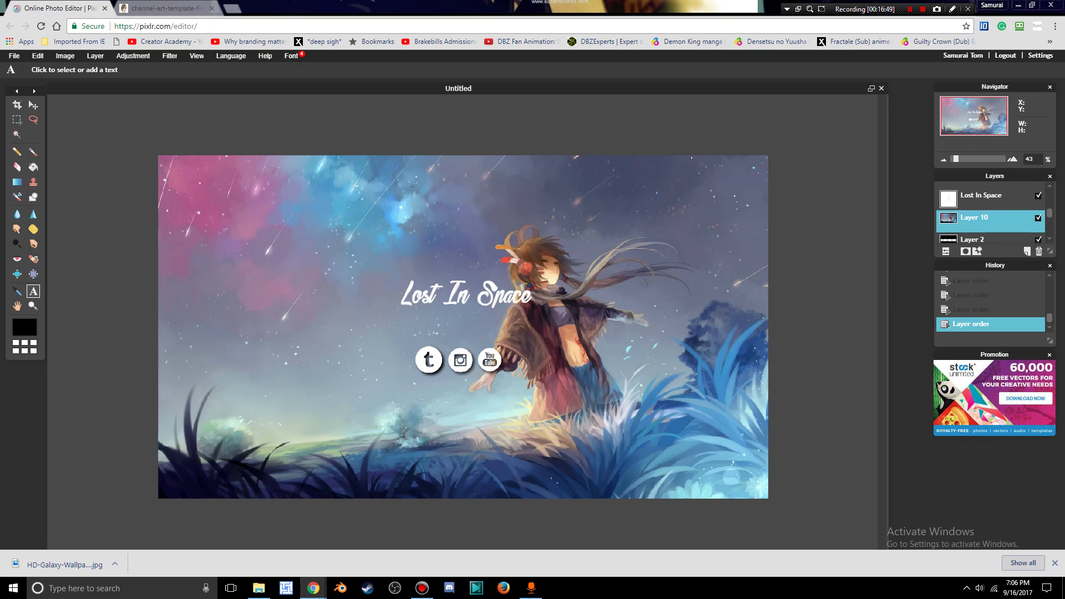
pyautogui.scroll(-2, 989, 214)
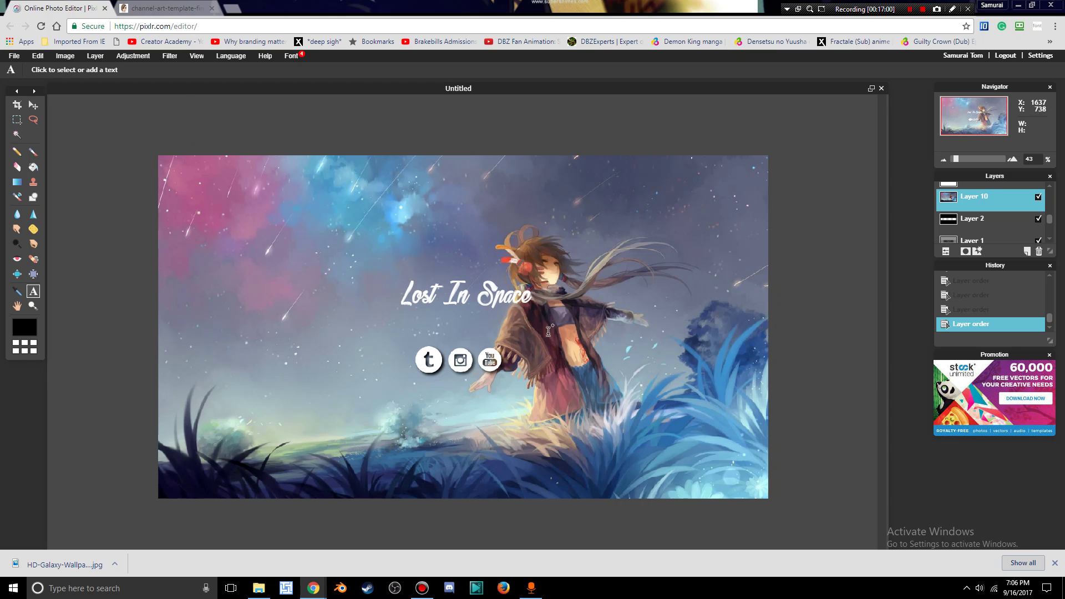
# Step: Compare the banner with the channel art template's TV, desktop, tablet and mobile areas in the other browser tab
pyautogui.hotkey('ctrl', 'Tab')
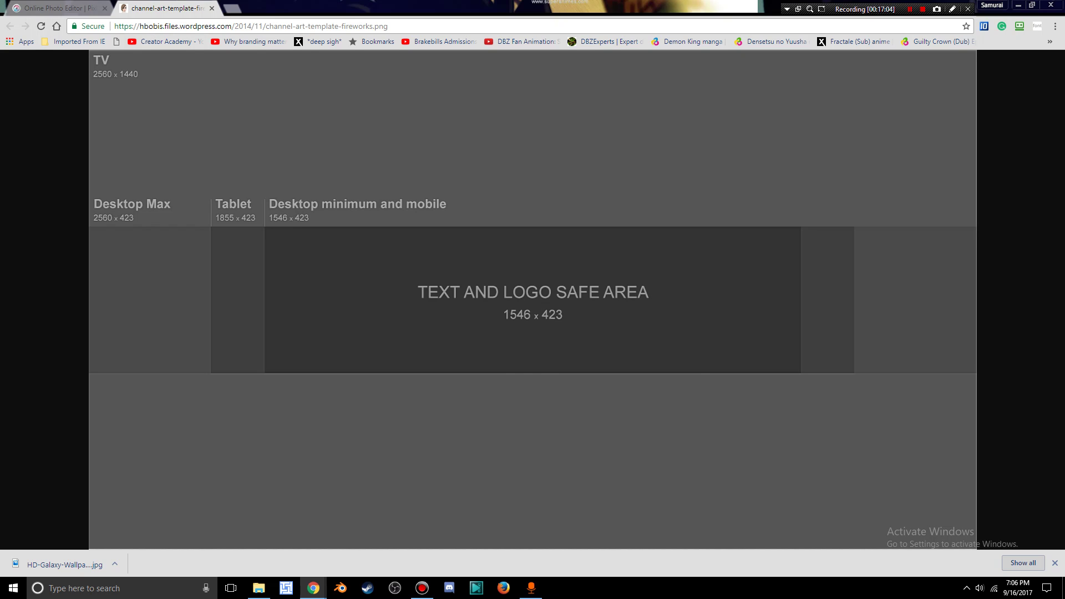
pyautogui.hotkey('ctrl', 'Tab')
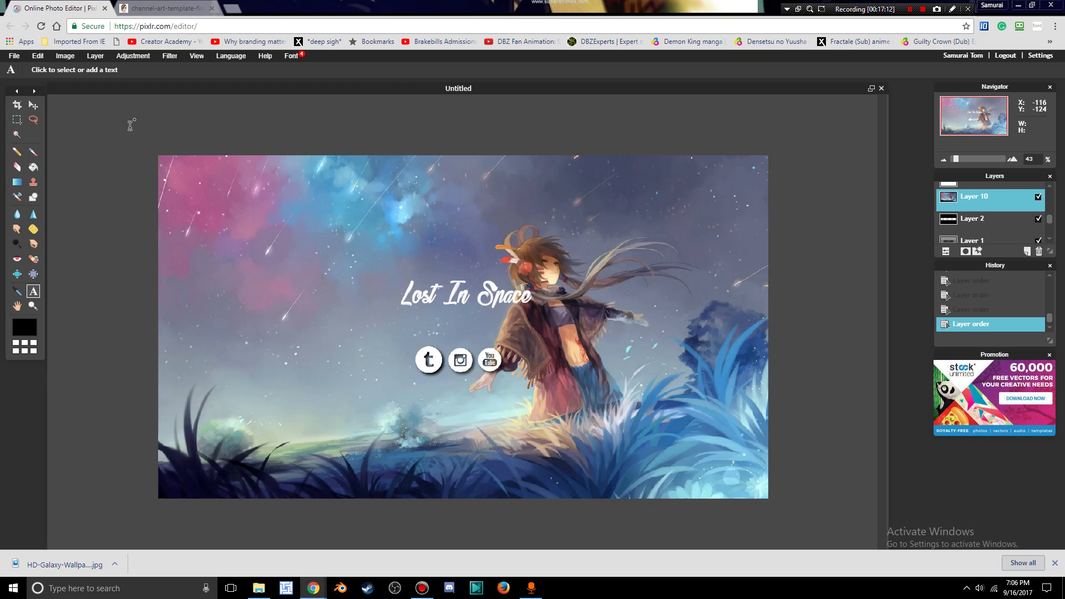
pyautogui.hotkey('ctrl', 'Tab')
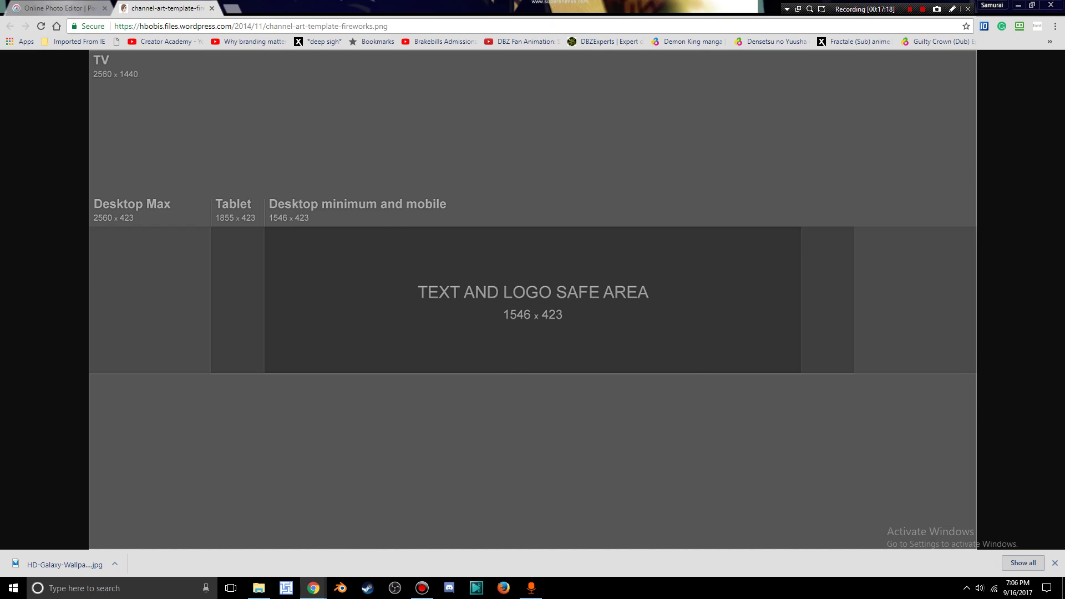
pyautogui.hotkey('ctrl', 'Tab')
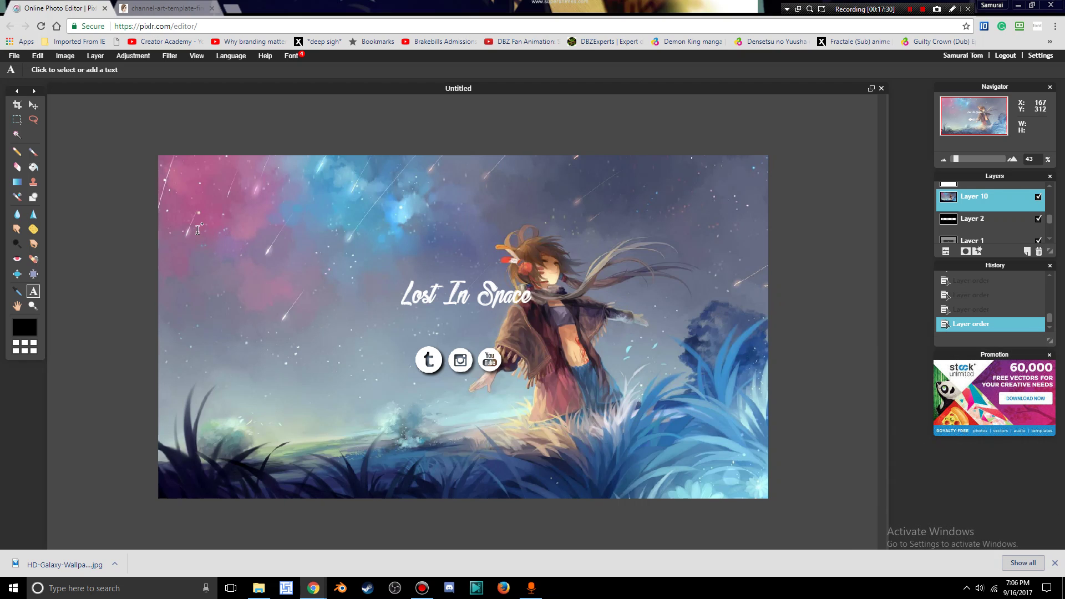
pyautogui.hotkey('ctrl', 'Tab')
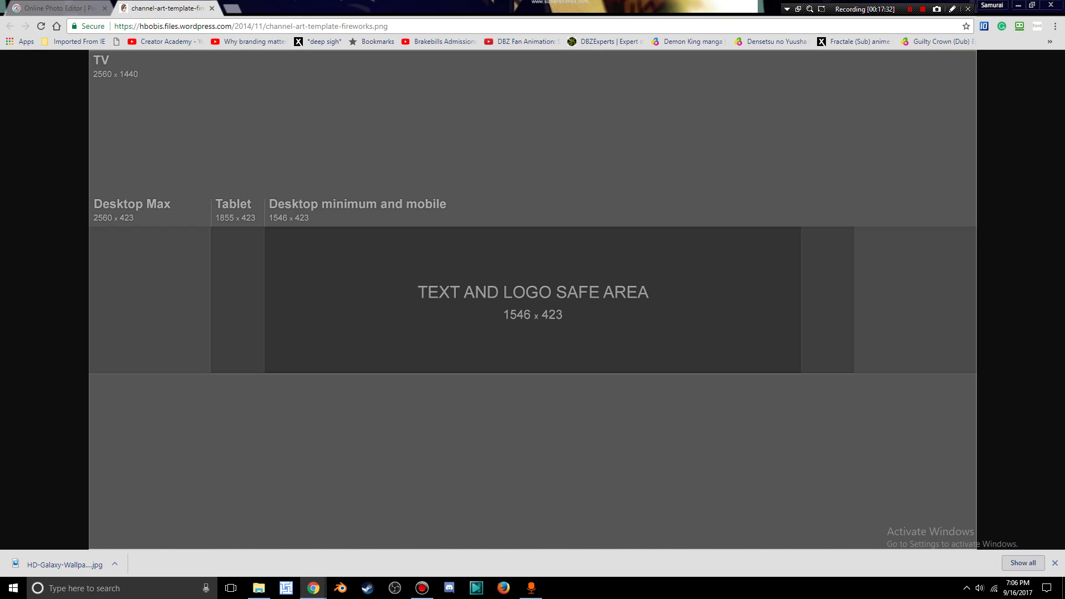
pyautogui.click(62, 8)
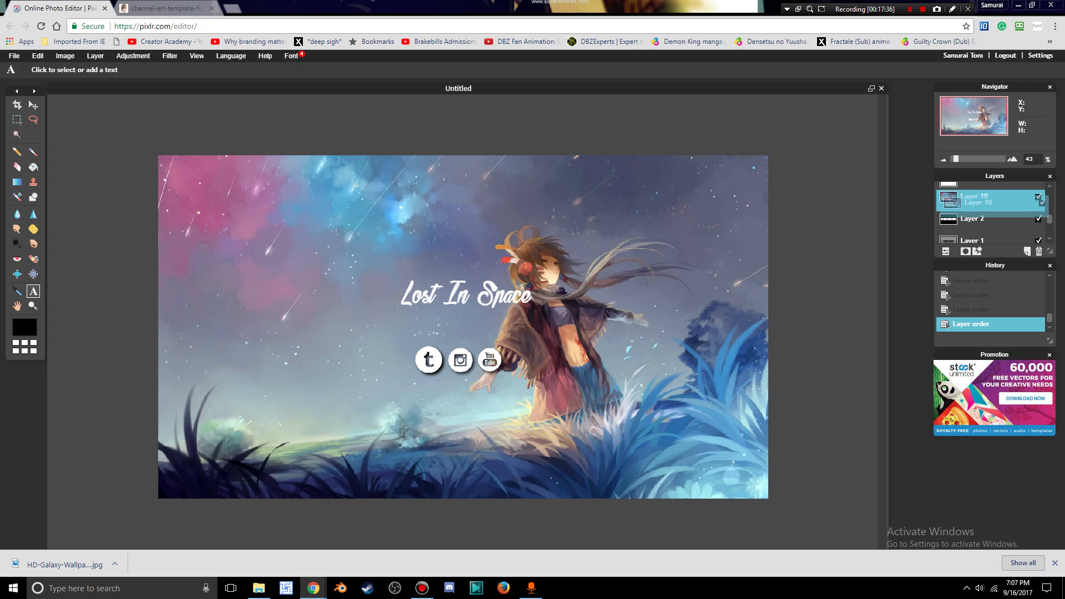
# Step: Move Layer 10 with the anime image below the black bars of Layer 2
pyautogui.moveTo(989, 199); pyautogui.dragTo(990, 231)
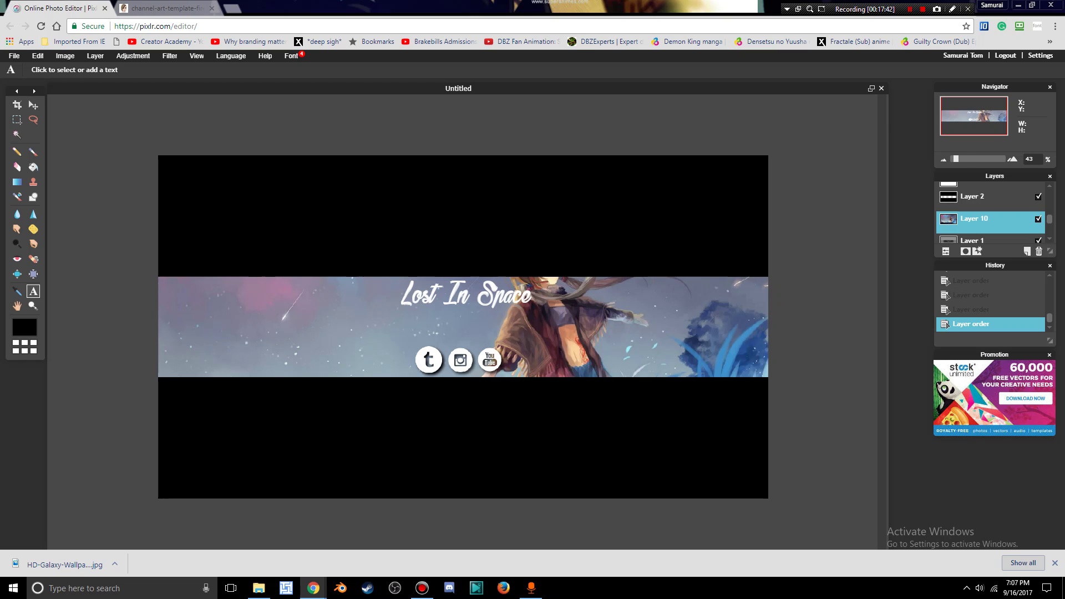
pyautogui.scroll(5, 990, 214)
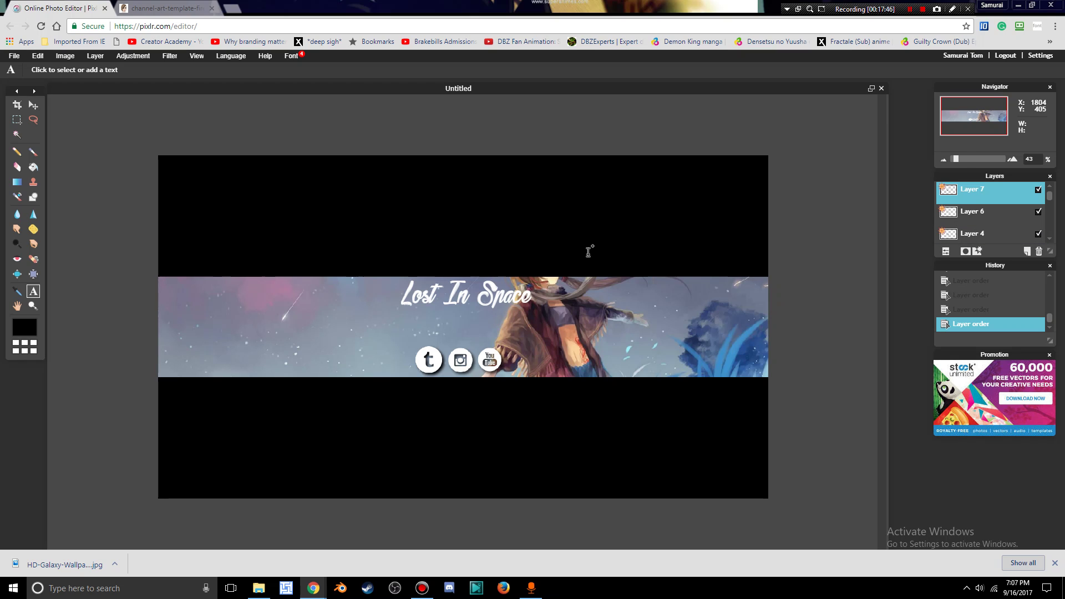
# Step: Start an empty text box on the banner's strip and delete Layer 7 with the round "t" logo
pyautogui.click(647, 299)
pyautogui.moveTo(644, 299); pyautogui.dragTo(645, 311)
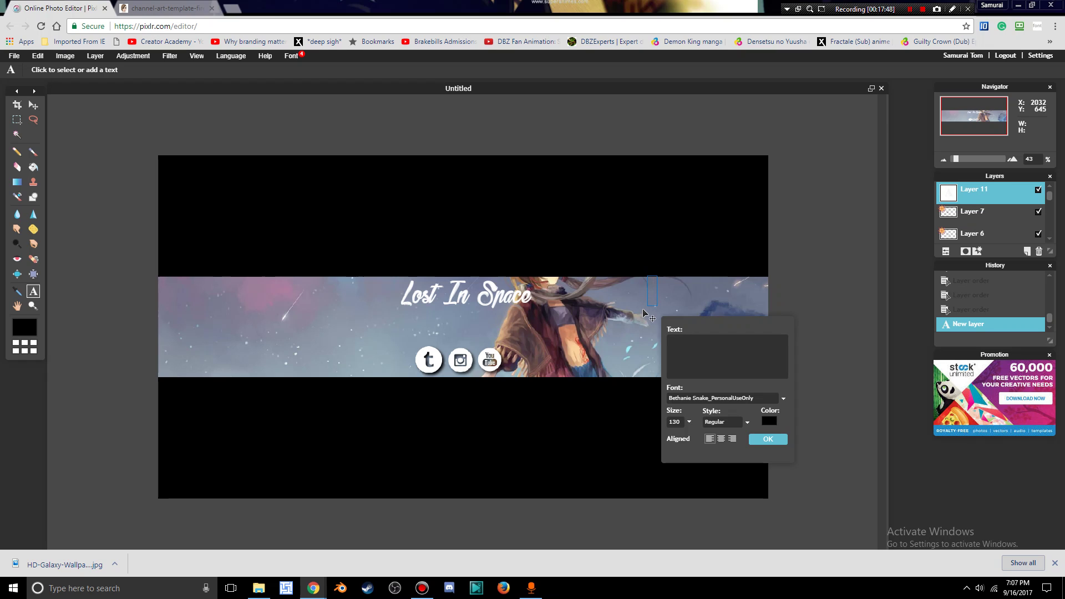
pyautogui.press('Delete')
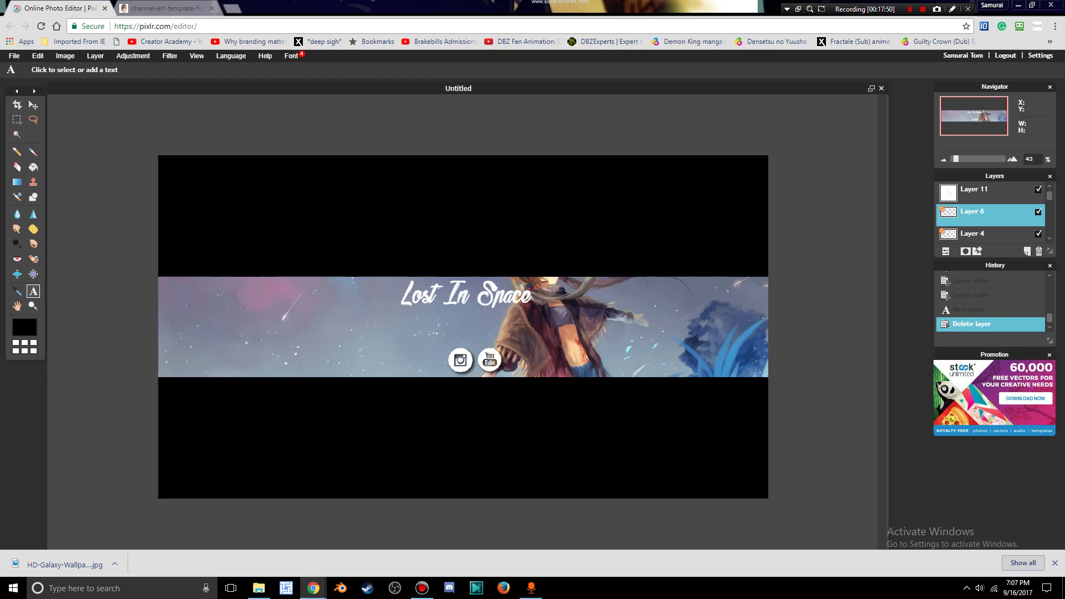
pyautogui.click(981, 193)
pyautogui.scroll(-3, 990, 213)
pyautogui.click(976, 213)
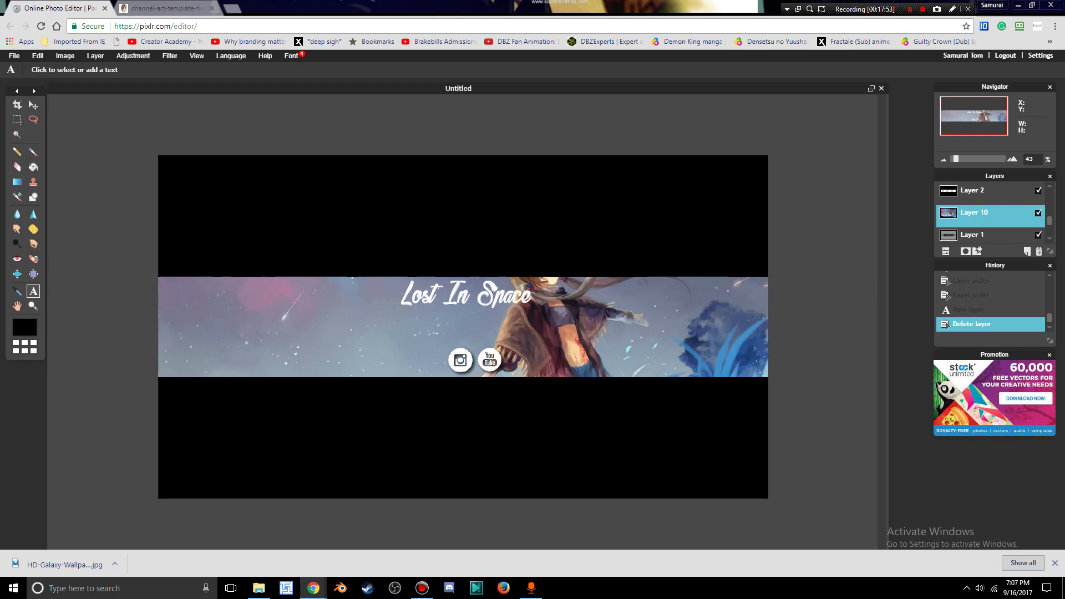
pyautogui.click(656, 332)
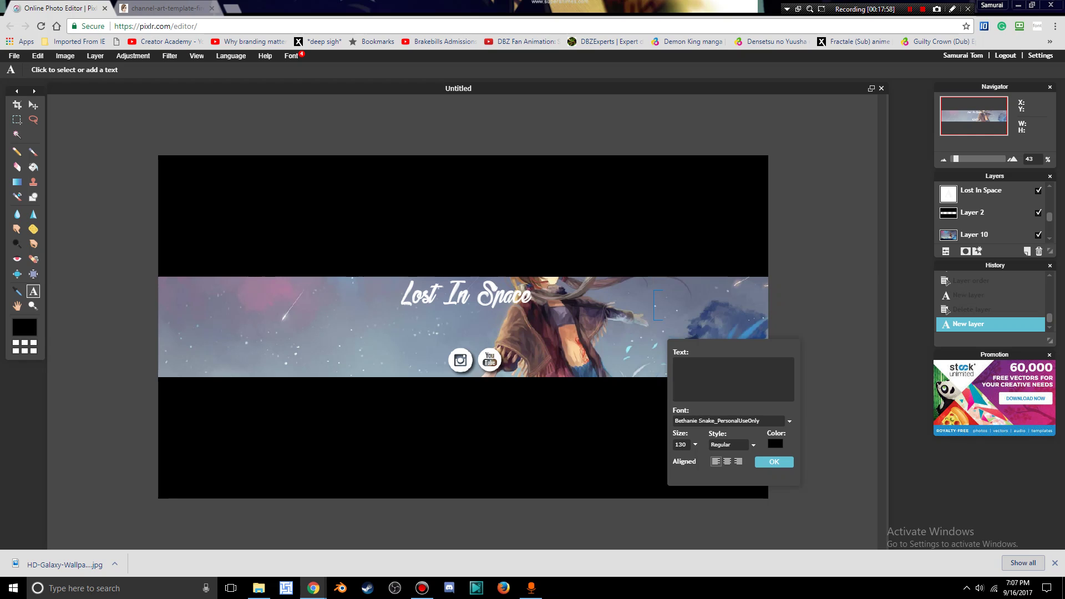
pyautogui.click(760, 460)
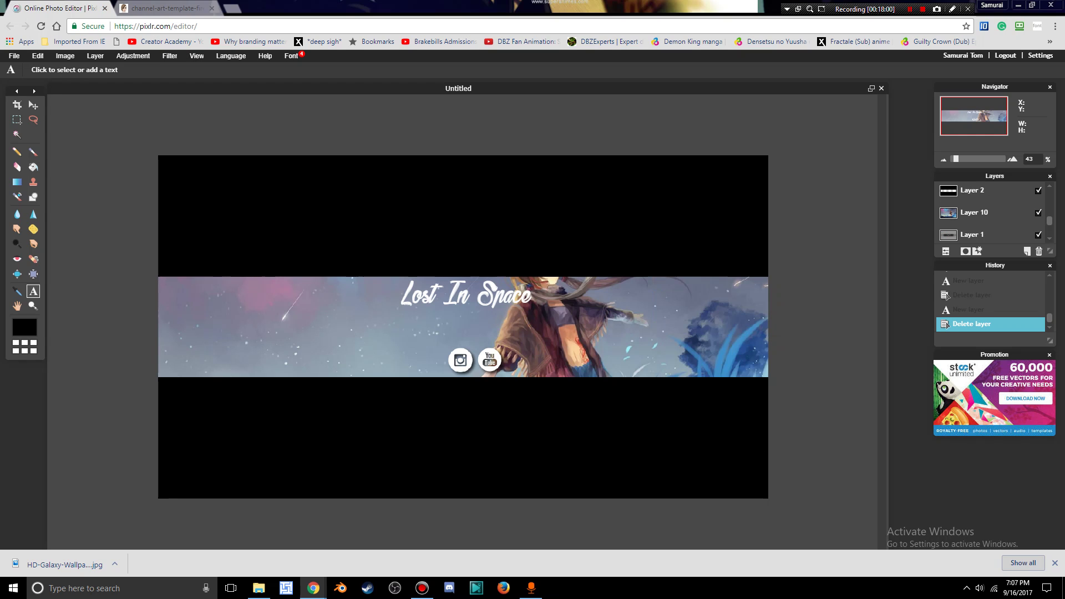
pyautogui.click(38, 56)
pyautogui.click(63, 137)
pyautogui.click(640, 312)
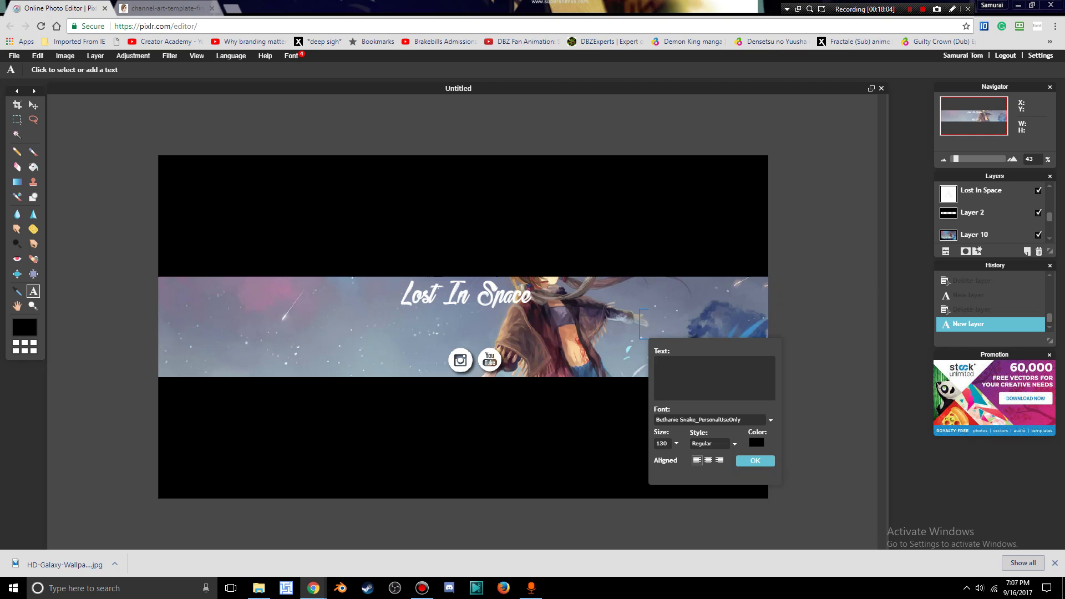
pyautogui.press('Escape')
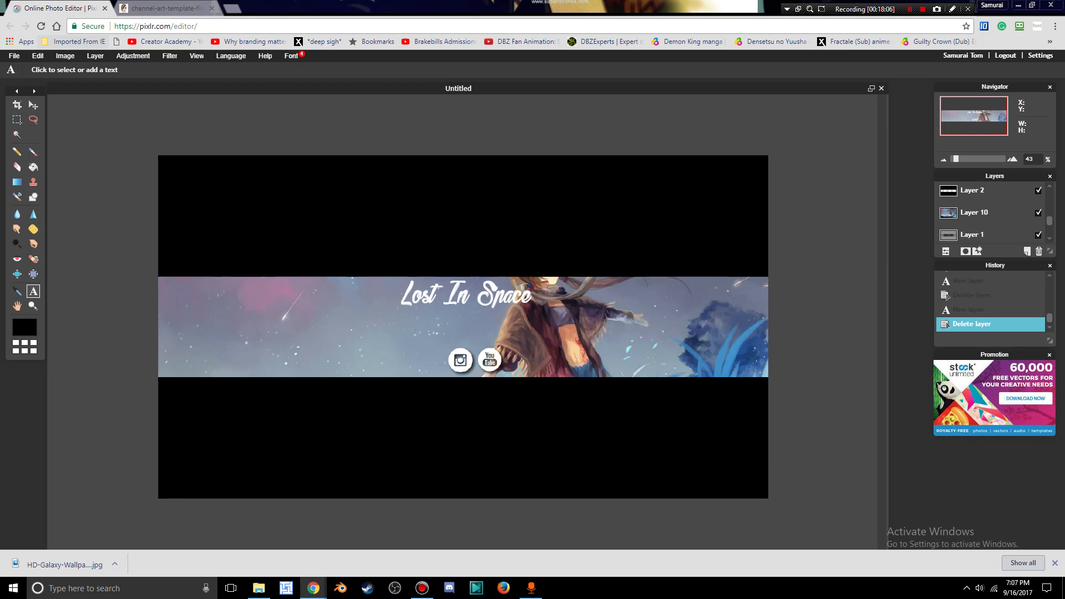
pyautogui.click(38, 56)
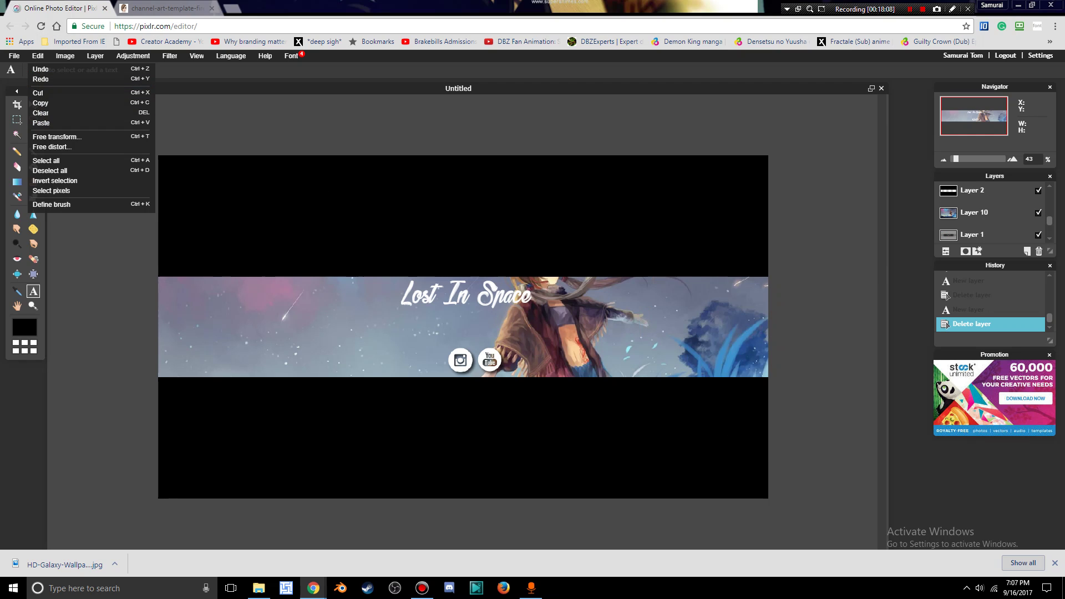
pyautogui.click(61, 137)
pyautogui.click(677, 308)
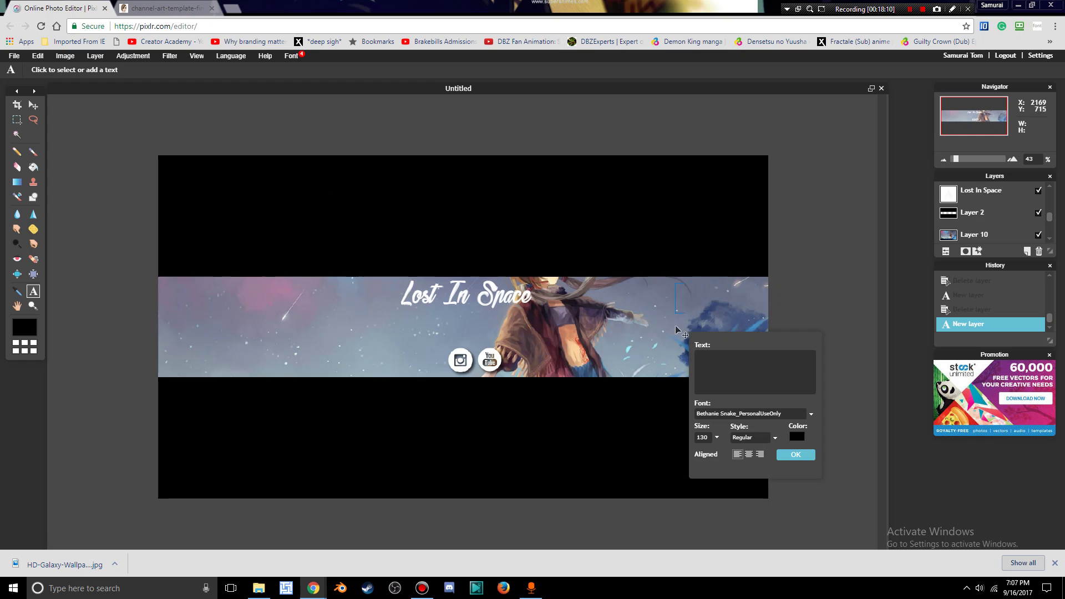
pyautogui.moveTo(676, 335); pyautogui.dragTo(677, 349)
pyautogui.click(795, 454)
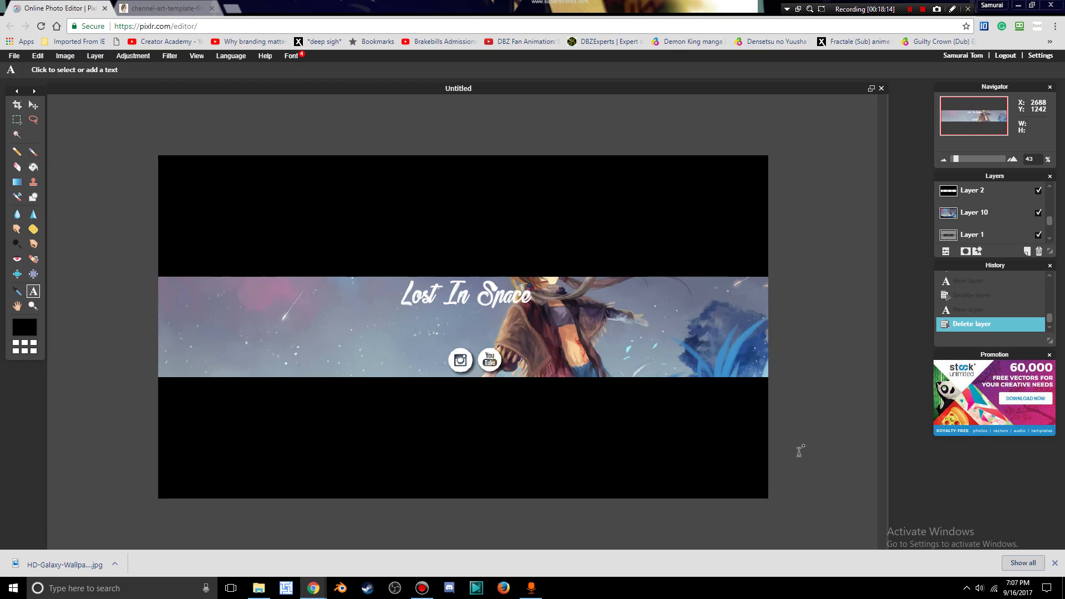
pyautogui.click(744, 304)
pyautogui.moveTo(731, 353); pyautogui.dragTo(741, 387)
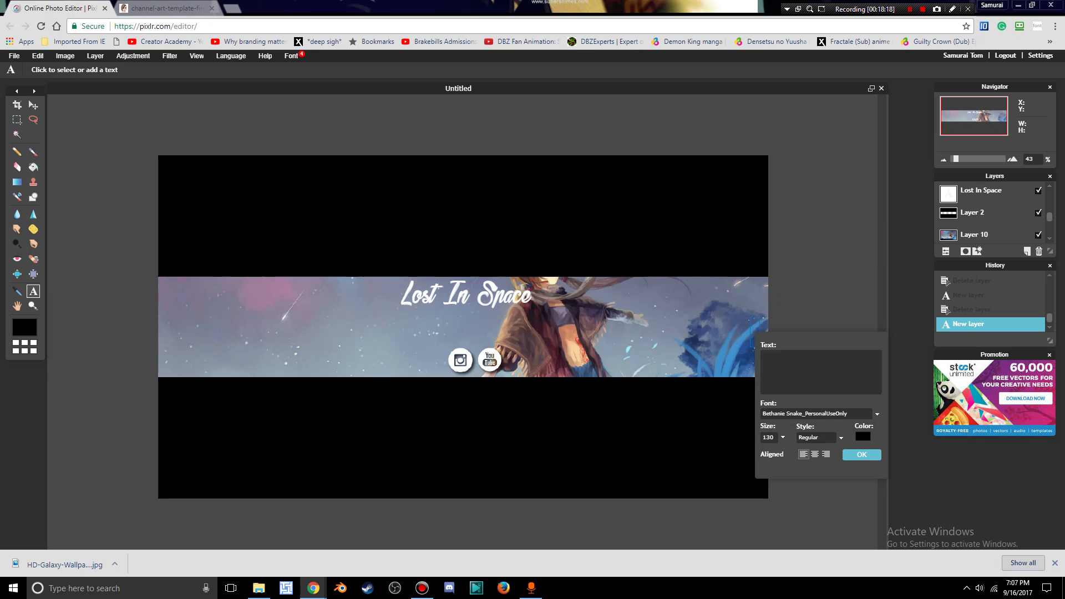
pyautogui.press('Escape')
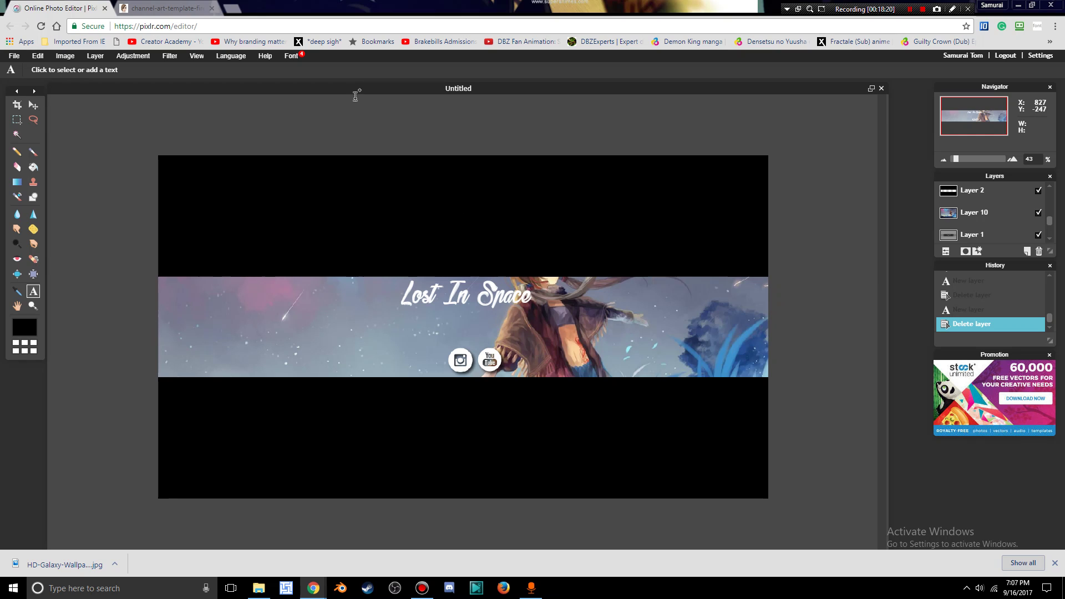
pyautogui.rightClick(976, 212)
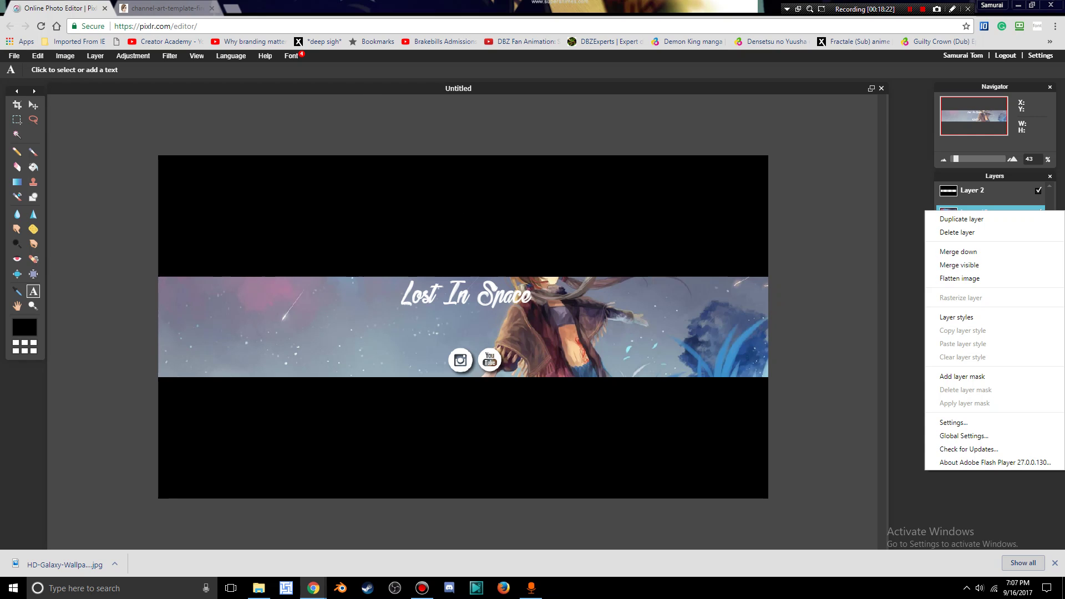
pyautogui.click(781, 177)
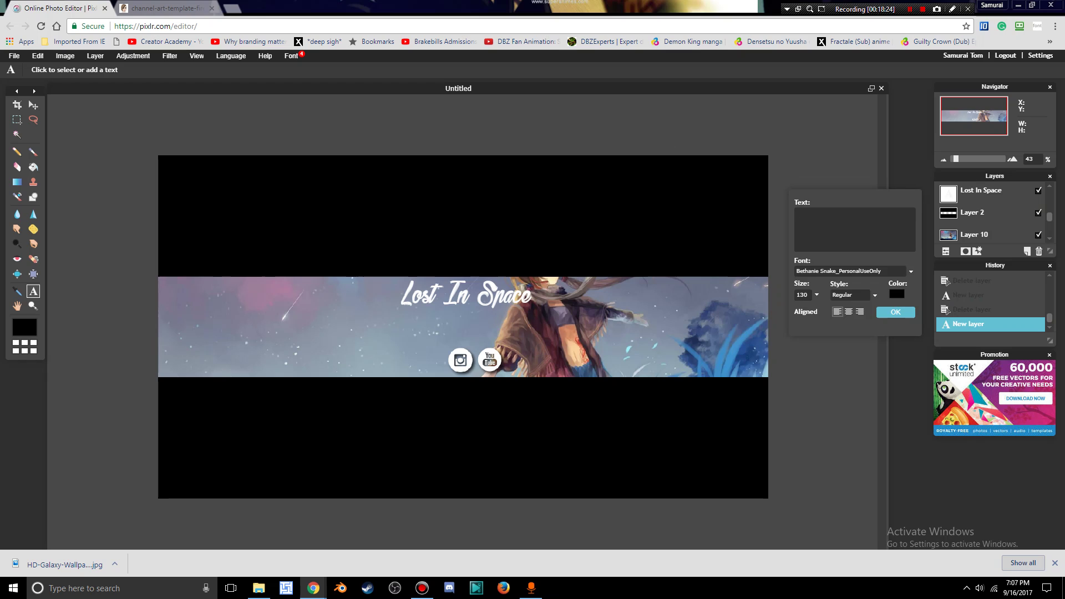
pyautogui.press('Escape')
# Step: Free-transform Layer 10 to move the anime image down until the girl's face lies within the banner strip, and apply the change
pyautogui.click(37, 56)
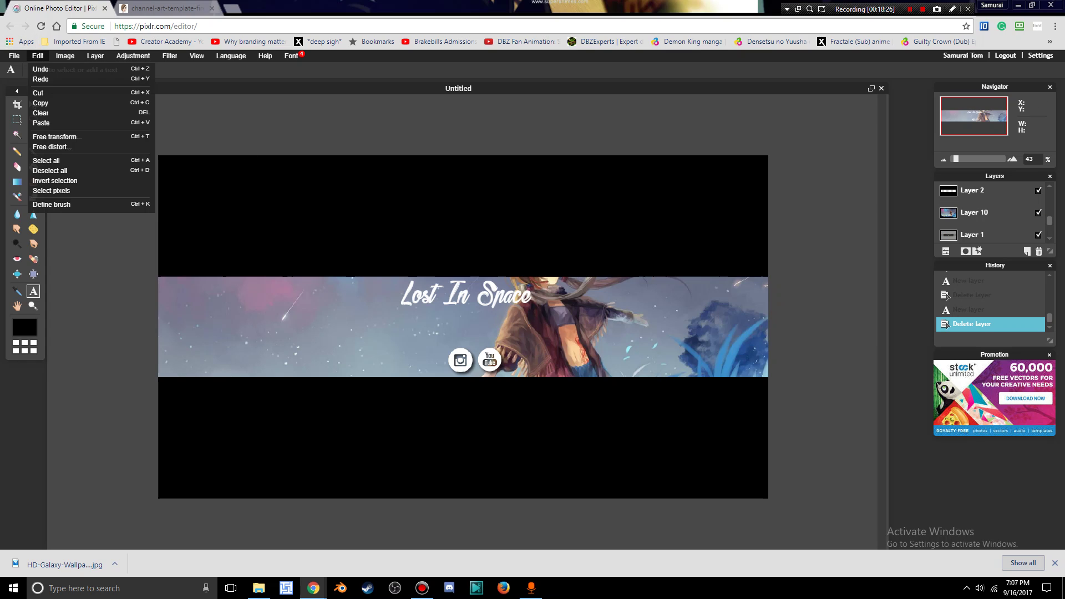
pyautogui.click(974, 212)
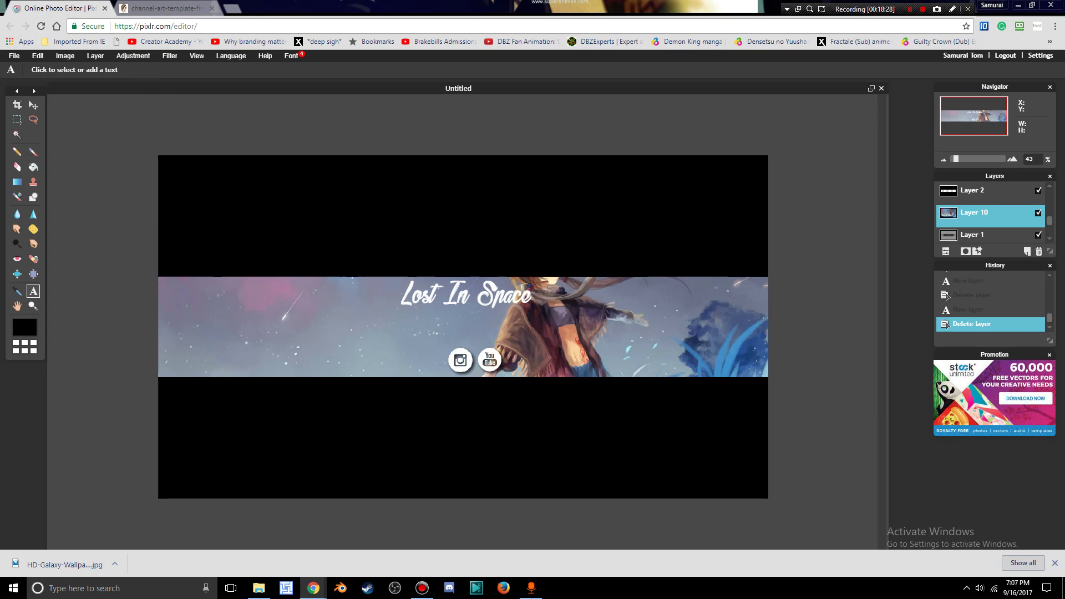
pyautogui.click(37, 55)
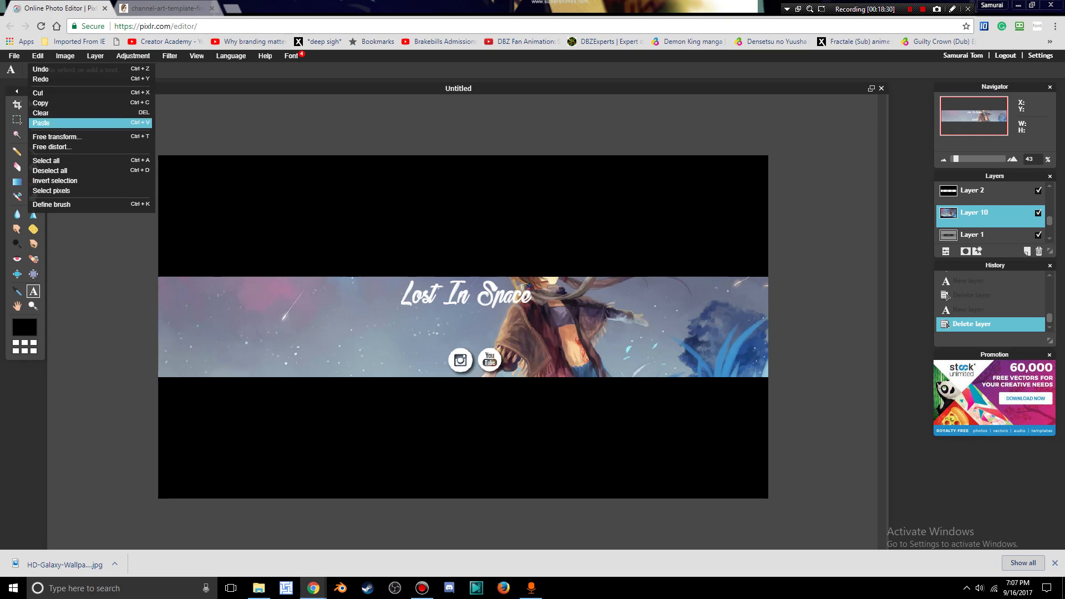
pyautogui.click(56, 136)
pyautogui.moveTo(716, 266); pyautogui.dragTo(750, 326)
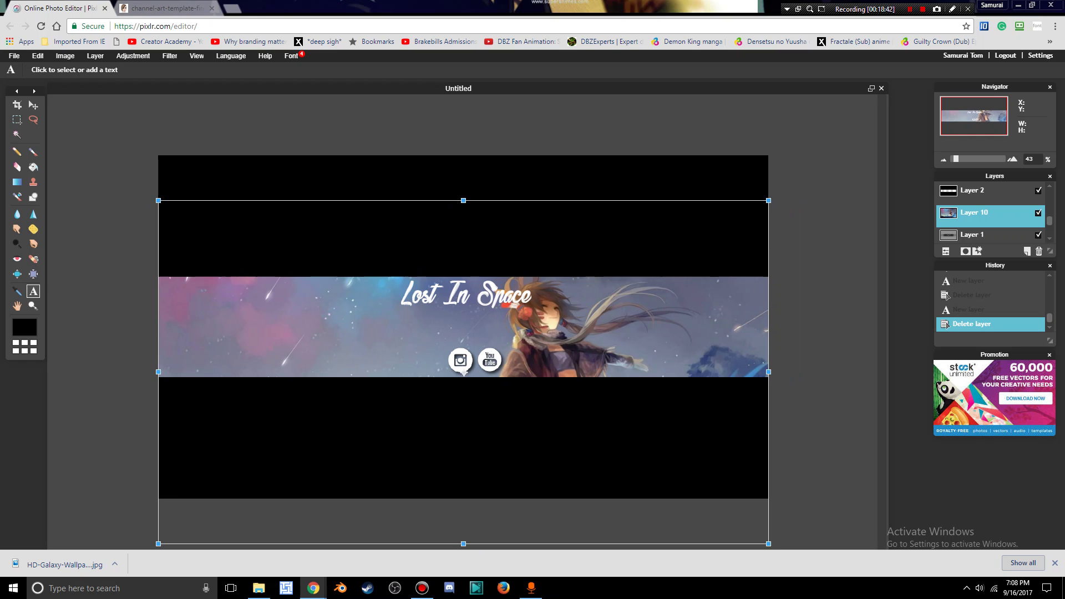
pyautogui.press('Return')
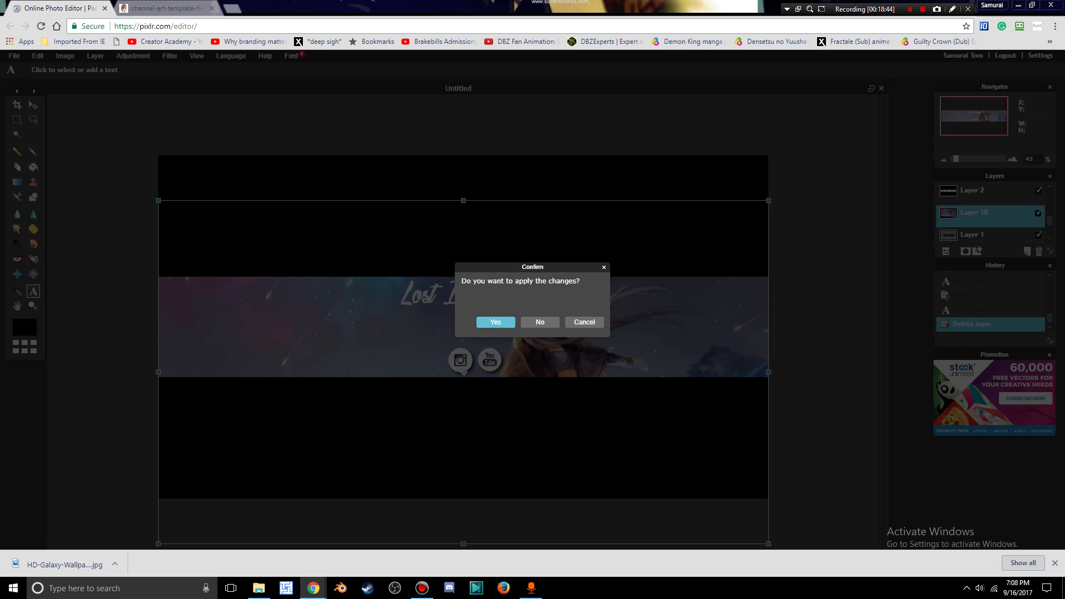
pyautogui.press('Return')
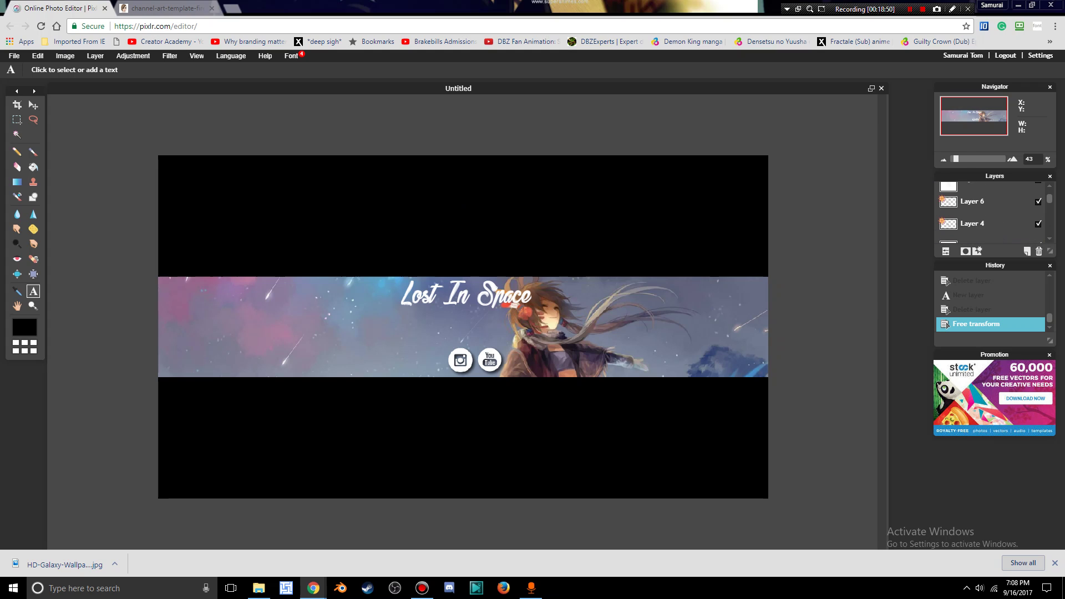
pyautogui.click(975, 192)
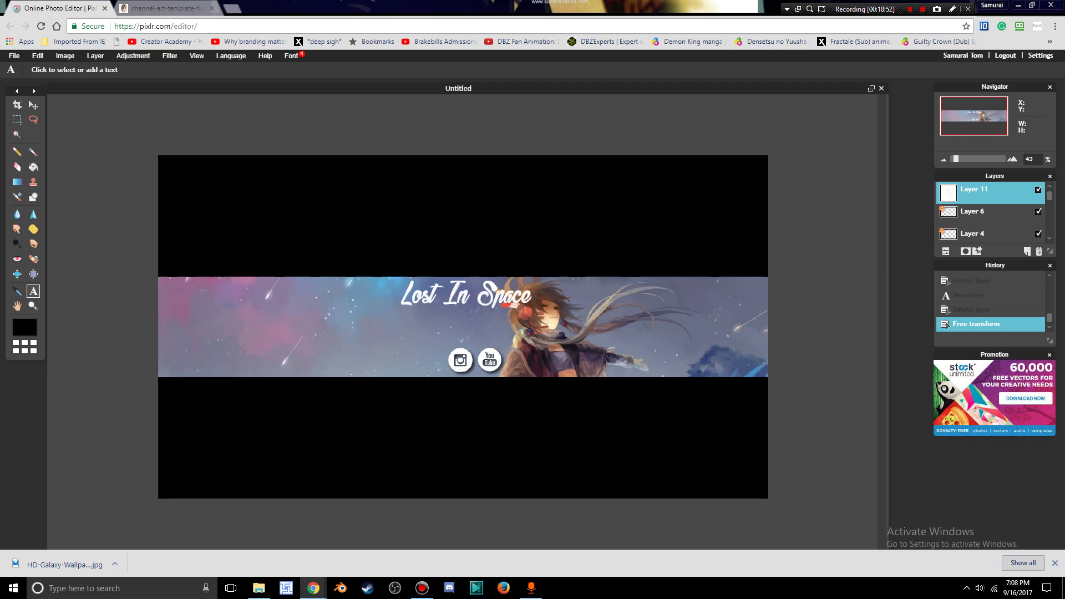
pyautogui.rightClick(976, 192)
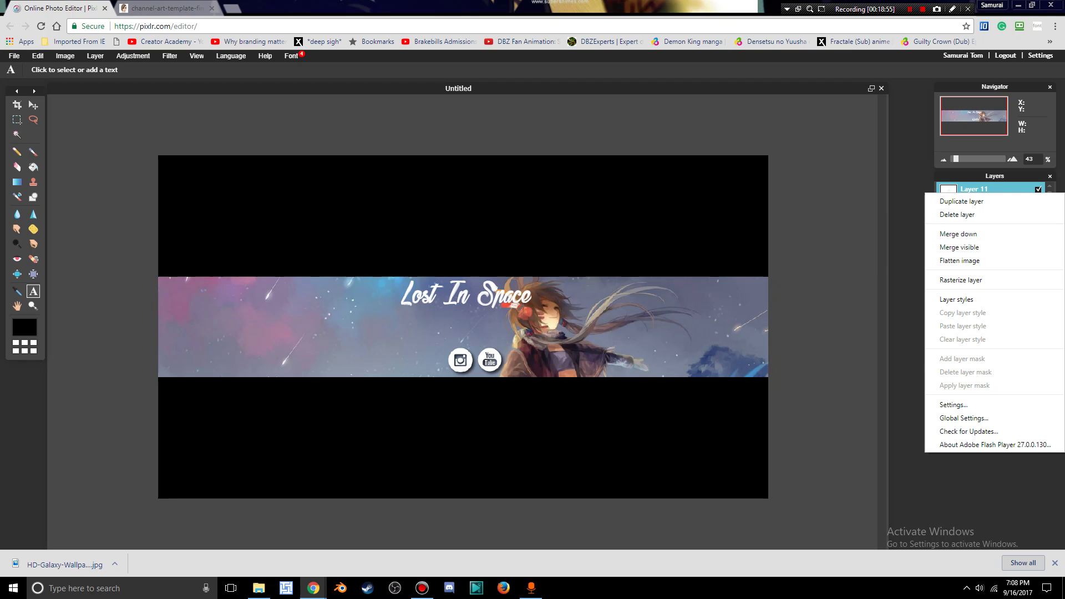
pyautogui.click(959, 247)
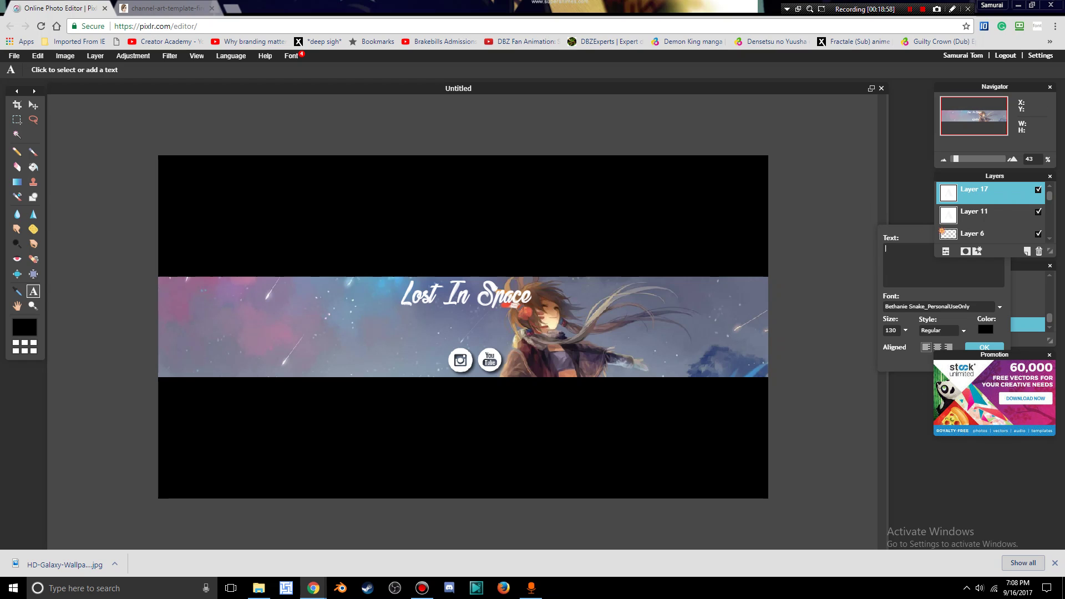
pyautogui.press('Escape')
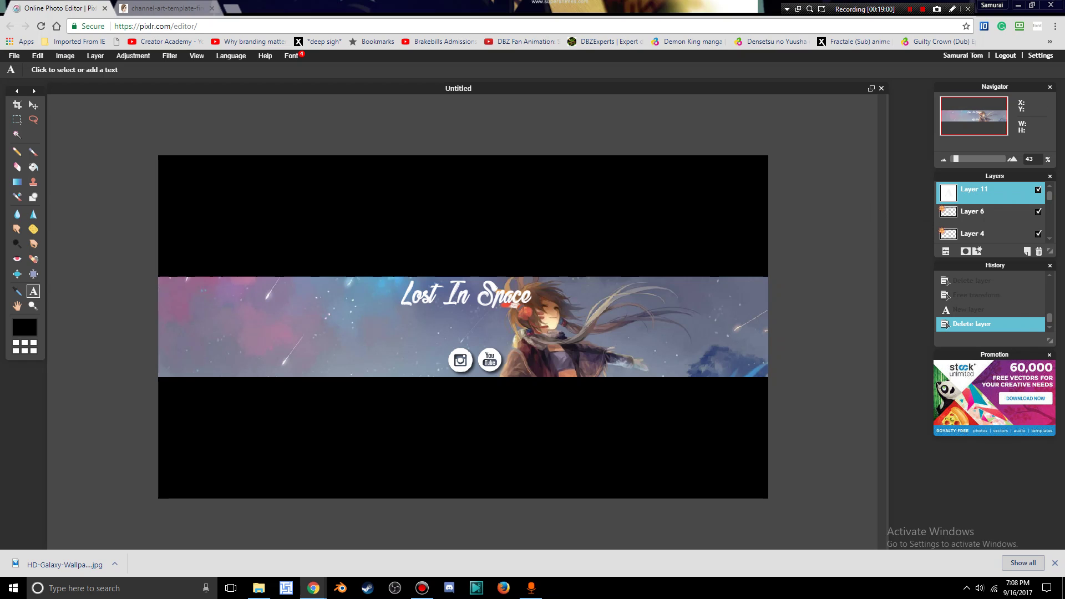
pyautogui.click(638, 300)
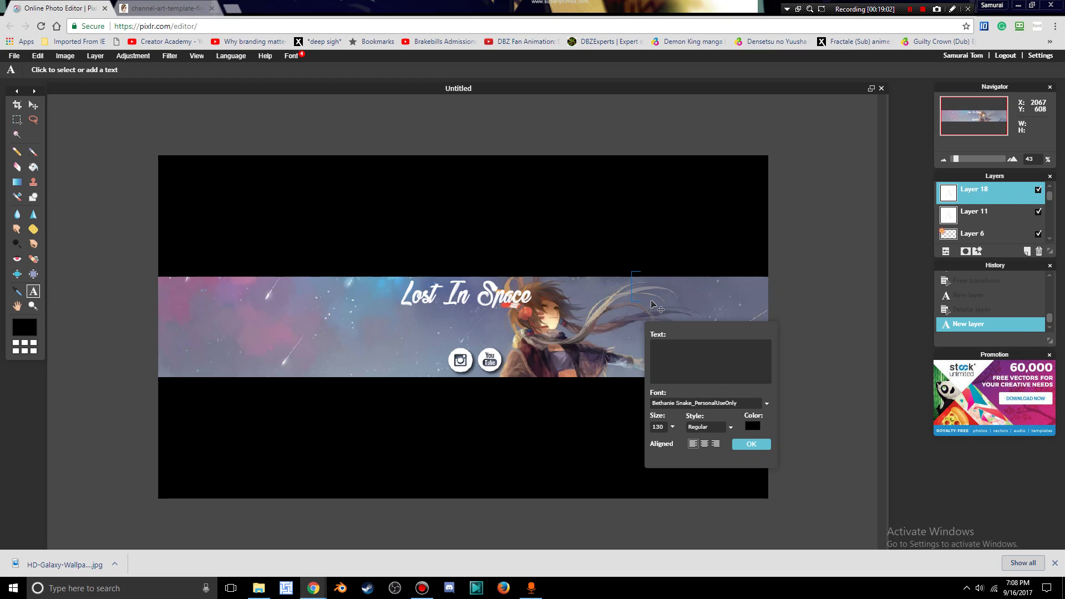
pyautogui.moveTo(667, 303)
pyautogui.mouseDown()
pyautogui.moveTo(420, 366)
pyautogui.moveTo(448, 376)
pyautogui.mouseUp()
pyautogui.click(751, 443)
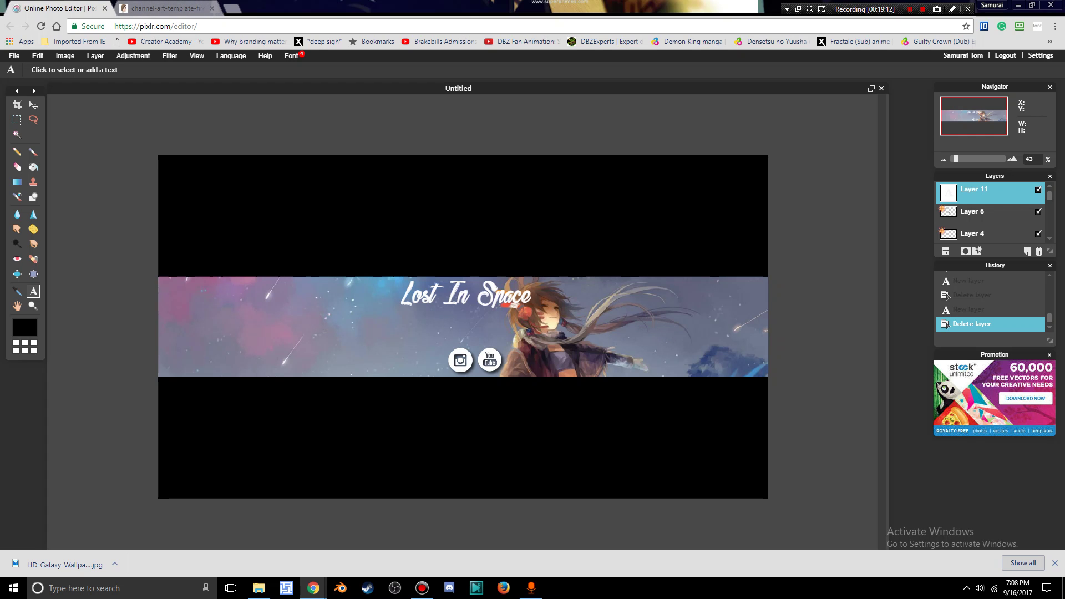
# Step: Search Google Images for "astronaut png" in a new browser tab
pyautogui.click(233, 8)
pyautogui.click(167, 7)
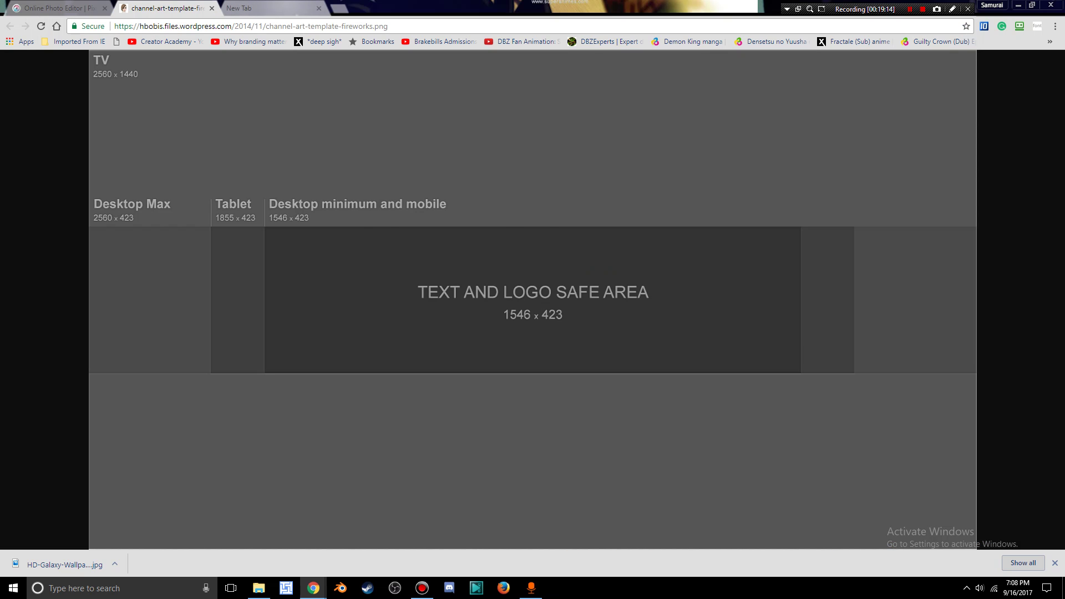
pyautogui.click(283, 7)
pyautogui.write('as')
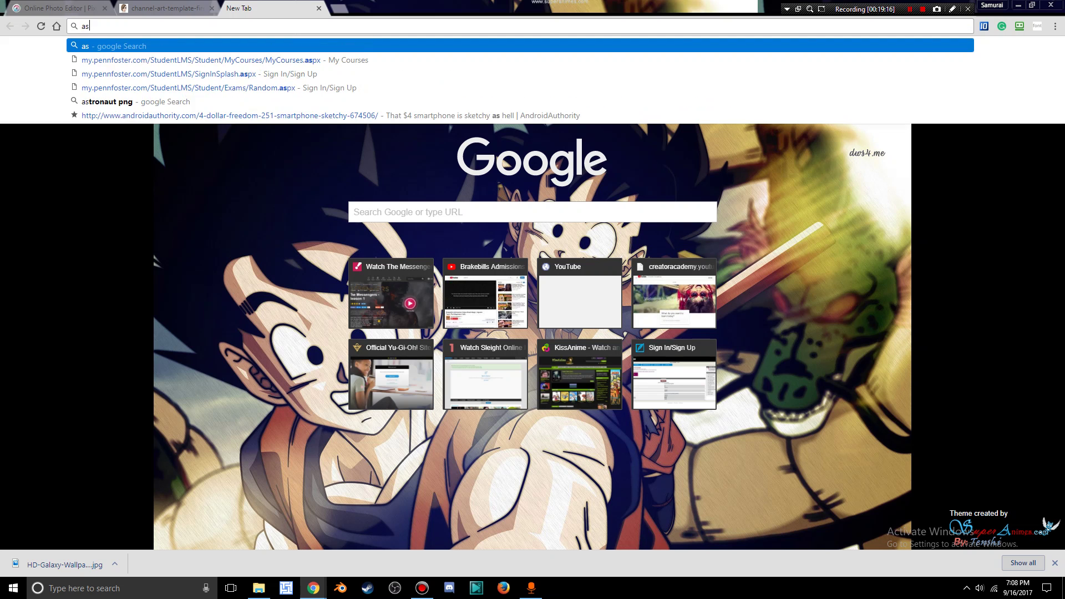
pyautogui.write('tronau')
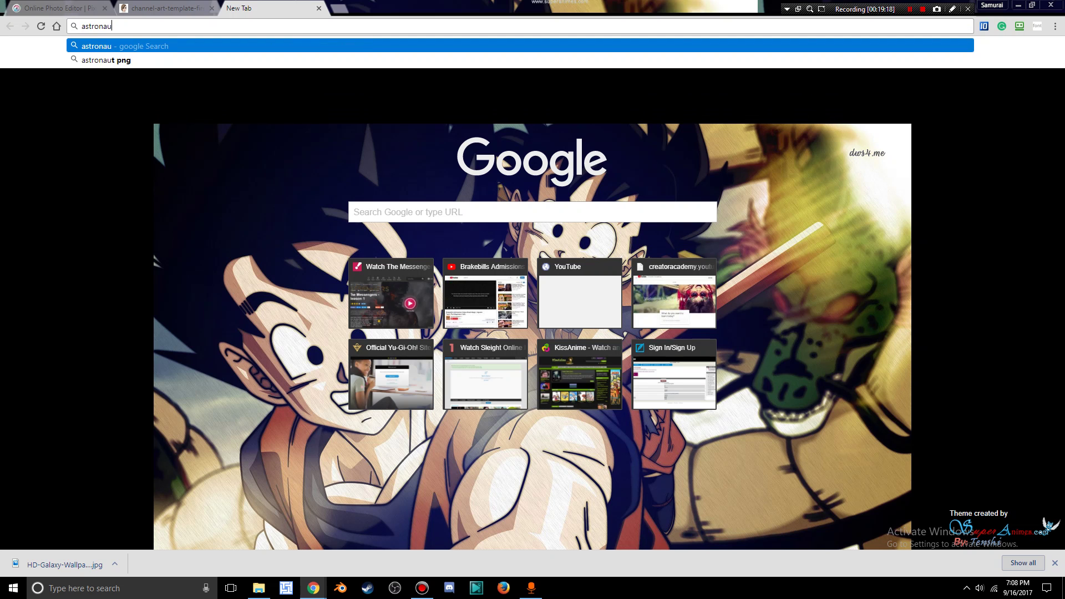
pyautogui.write('t')
pyautogui.press('Return')
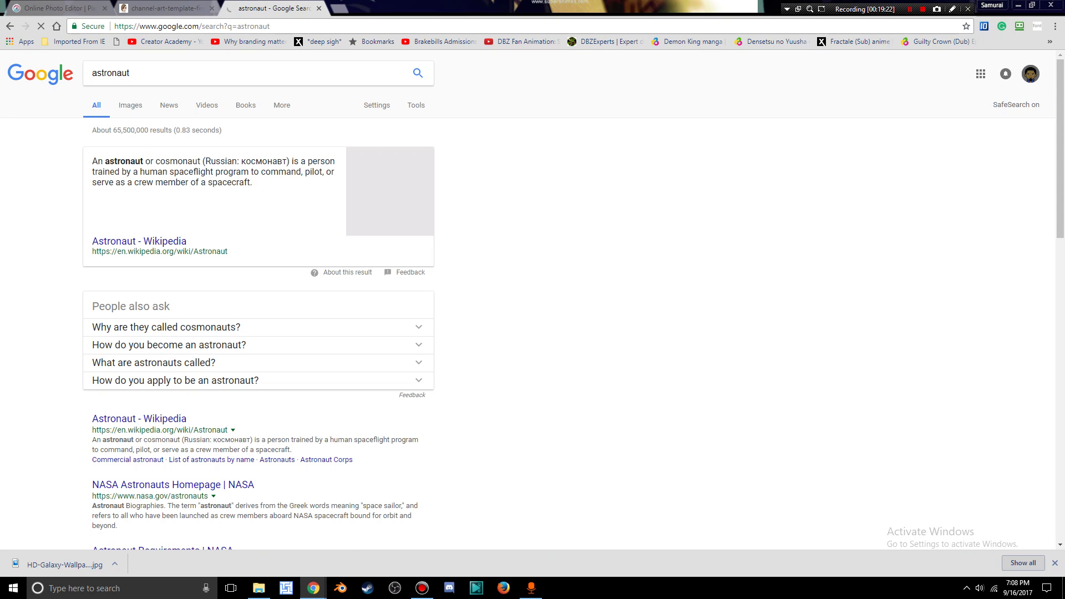
pyautogui.click(130, 73)
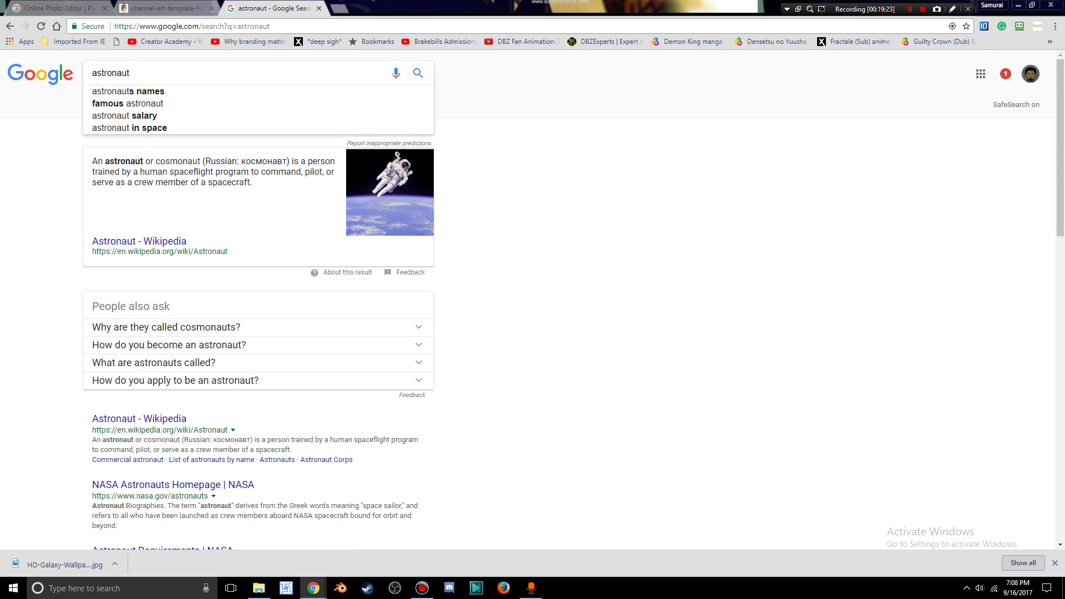
pyautogui.write('png')
pyautogui.press('Return')
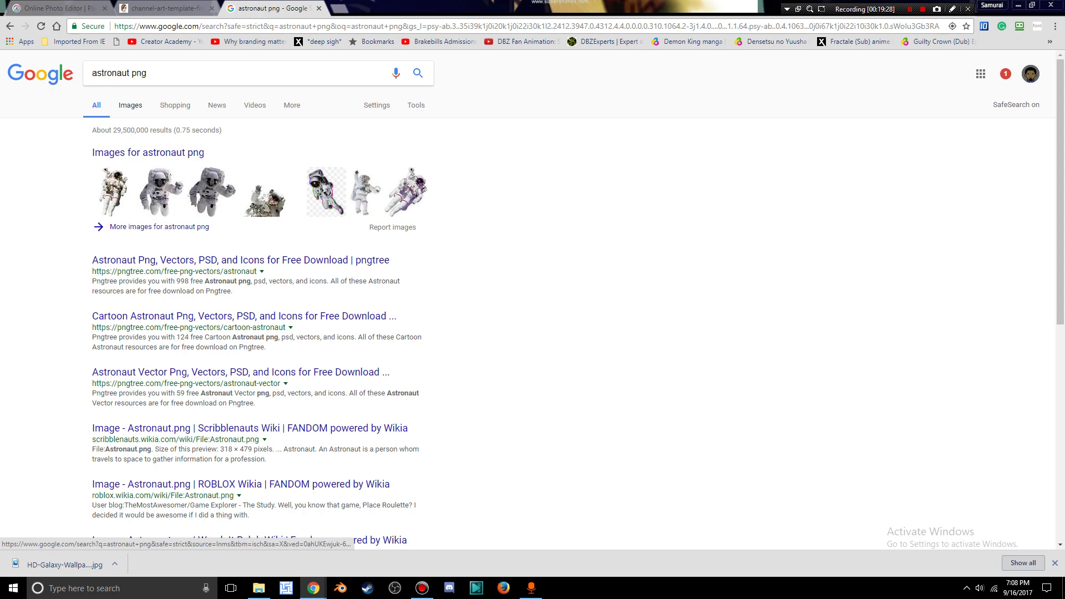
pyautogui.click(130, 105)
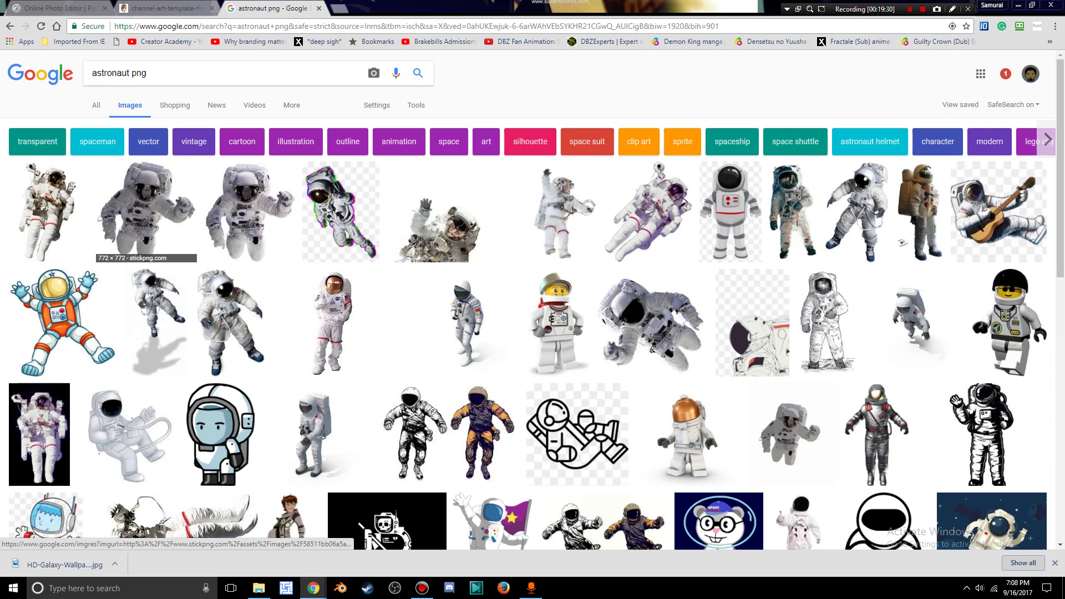
# Step: Preview the StickPNG flying astronaut image from the image results
pyautogui.click(145, 211)
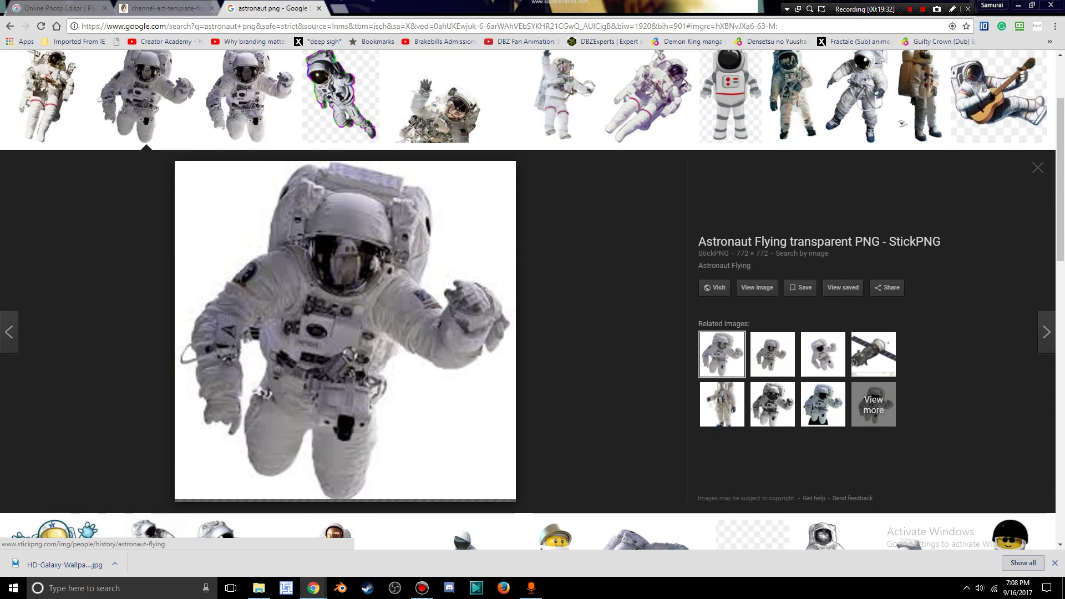
pyautogui.click(250, 95)
pyautogui.click(146, 95)
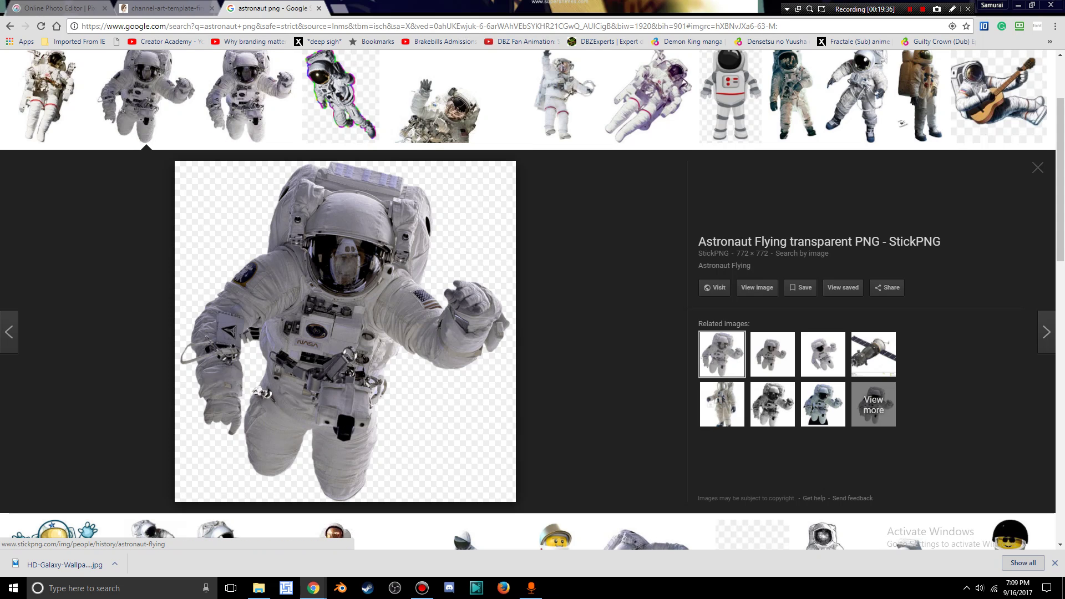
# Step: Return to the Pixlr banner and open the flying astronaut image from the Banner Materials folder as a new layer
pyautogui.click(166, 8)
pyautogui.click(55, 8)
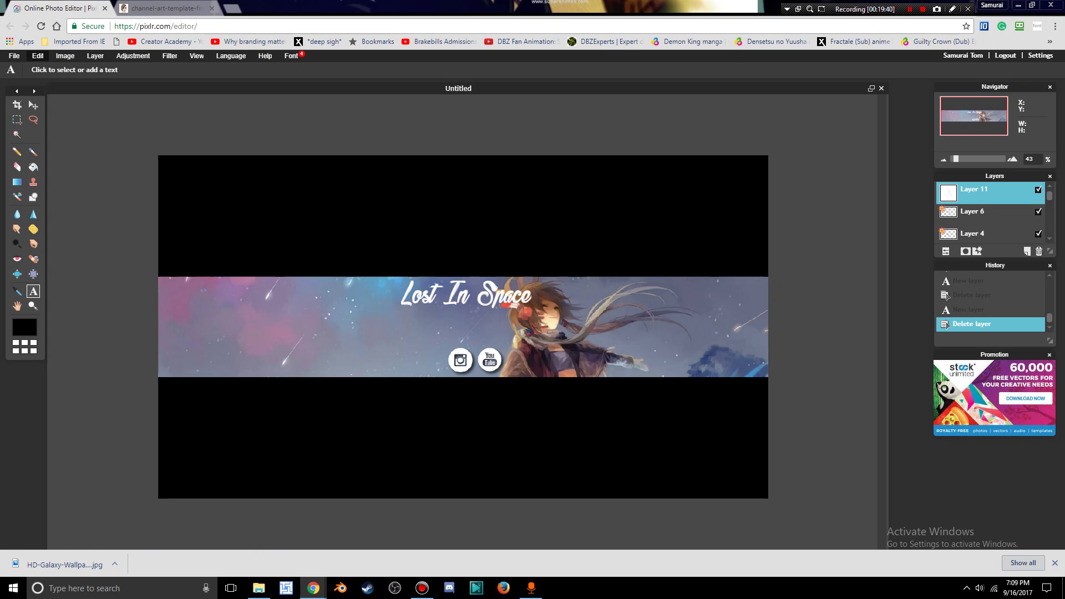
pyautogui.click(95, 56)
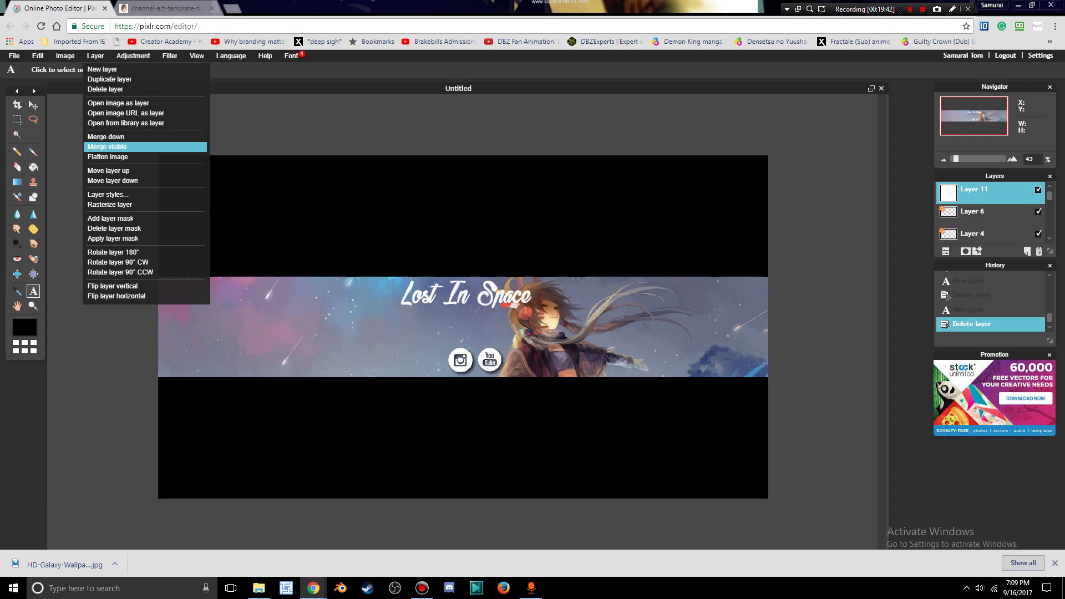
pyautogui.click(118, 103)
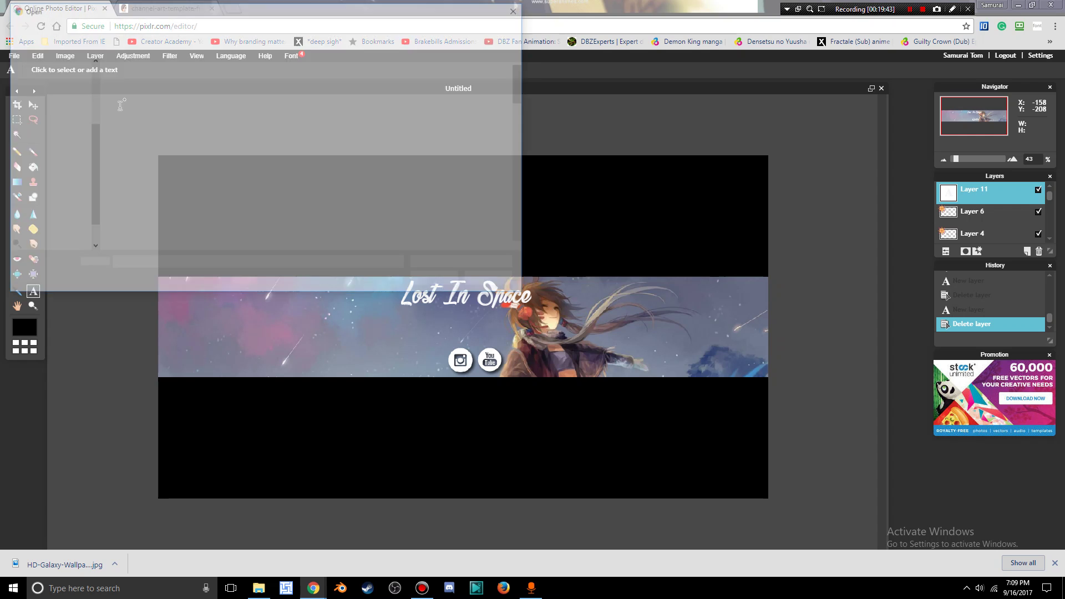
pyautogui.scroll(-1, 139, 219)
pyautogui.click(139, 219)
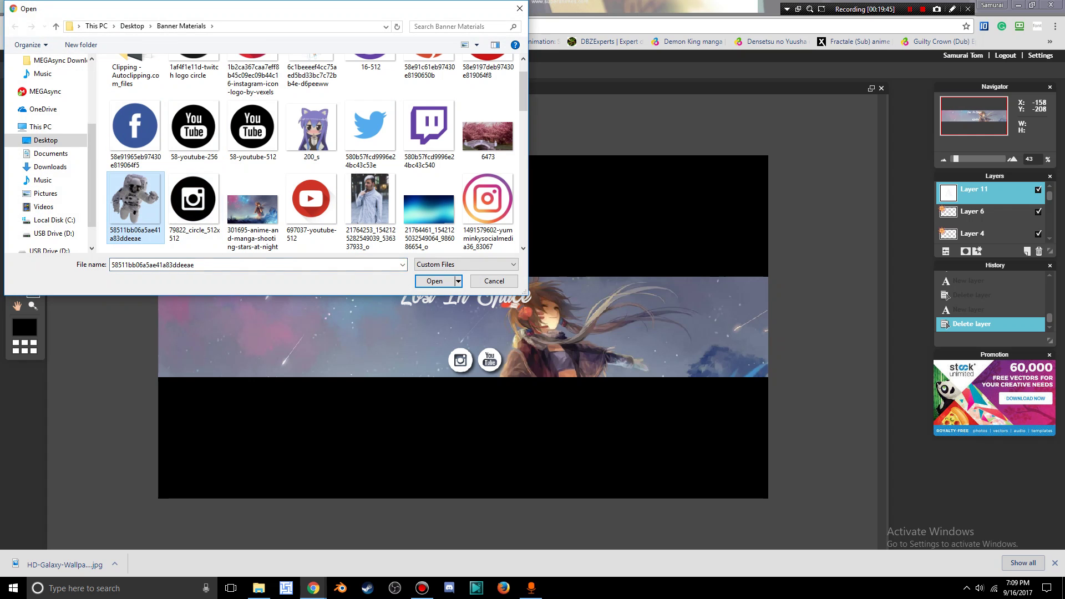
pyautogui.click(424, 283)
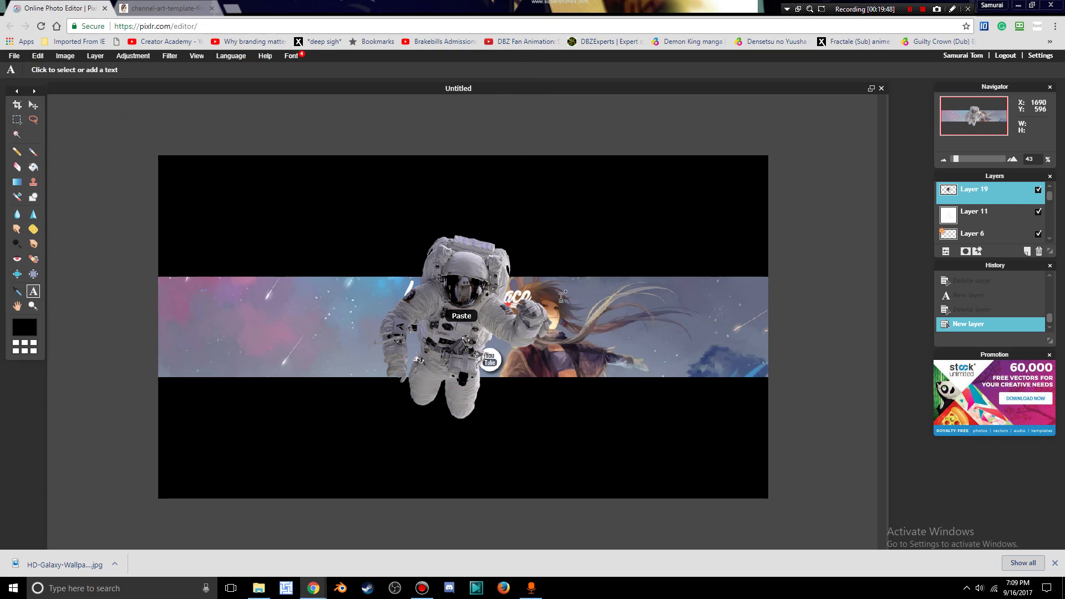
# Step: Free-transform the astronaut layer, shrinking it to fit within the banner strip just left of the "Lost In Space" text, and apply the change
pyautogui.click(38, 55)
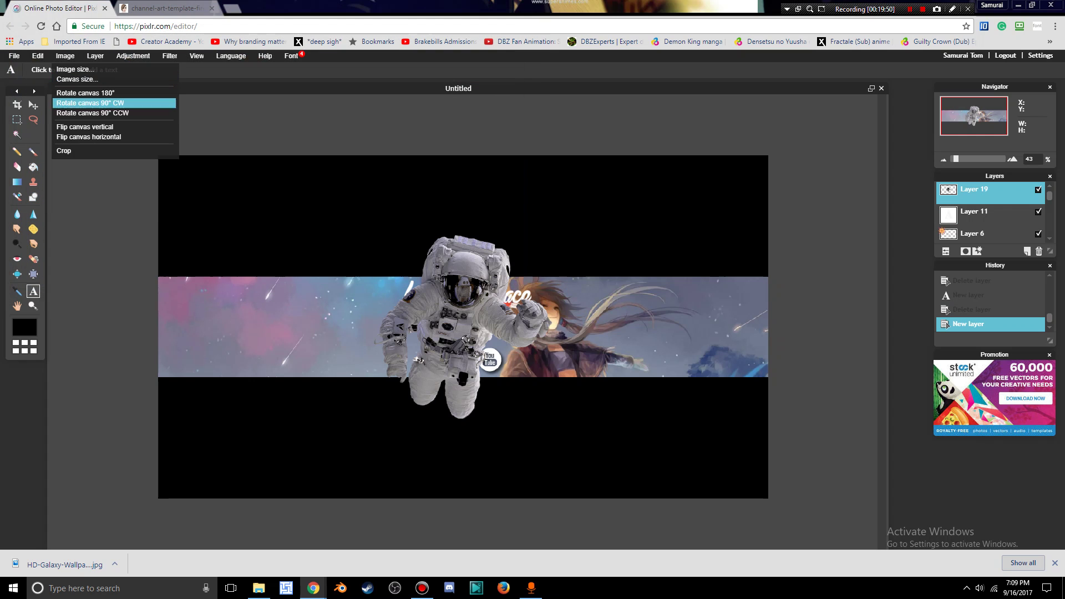
pyautogui.click(55, 137)
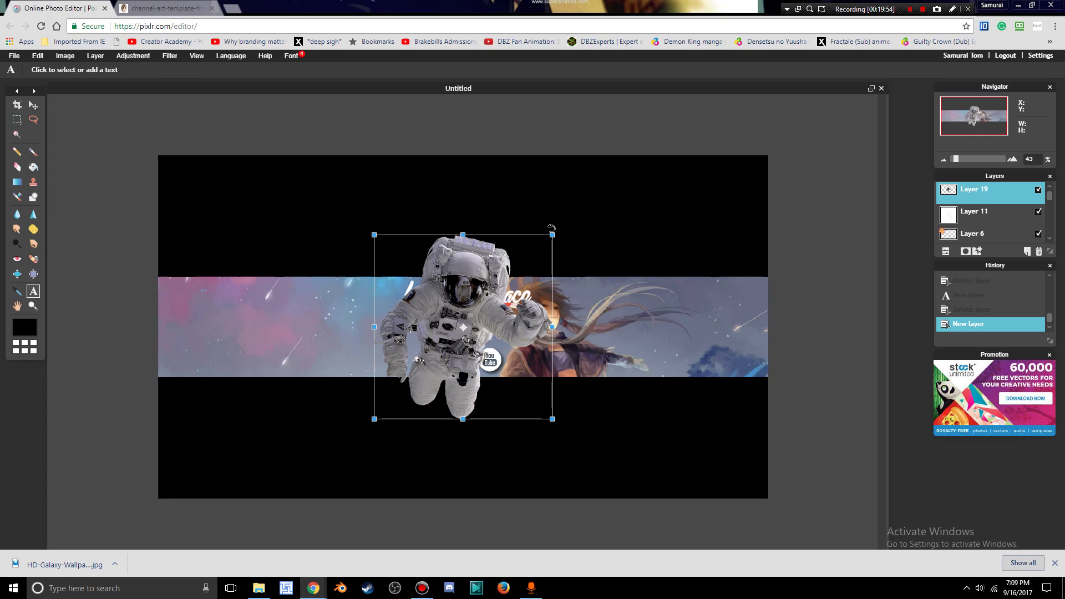
pyautogui.moveTo(553, 230); pyautogui.dragTo(503, 286)
pyautogui.moveTo(478, 332); pyautogui.dragTo(379, 332)
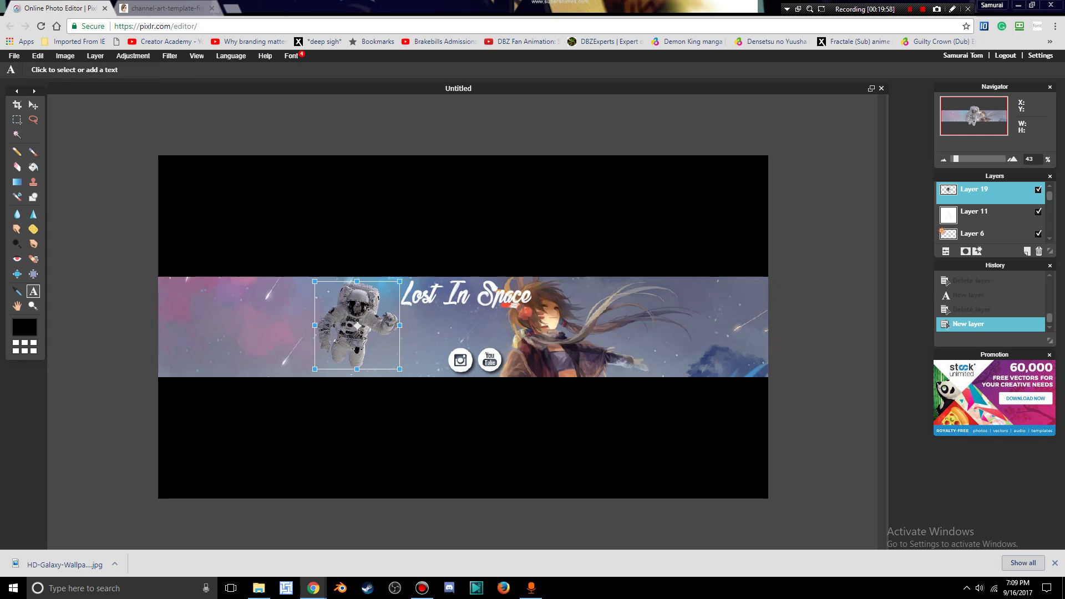
pyautogui.press('Return')
pyautogui.press('Return')
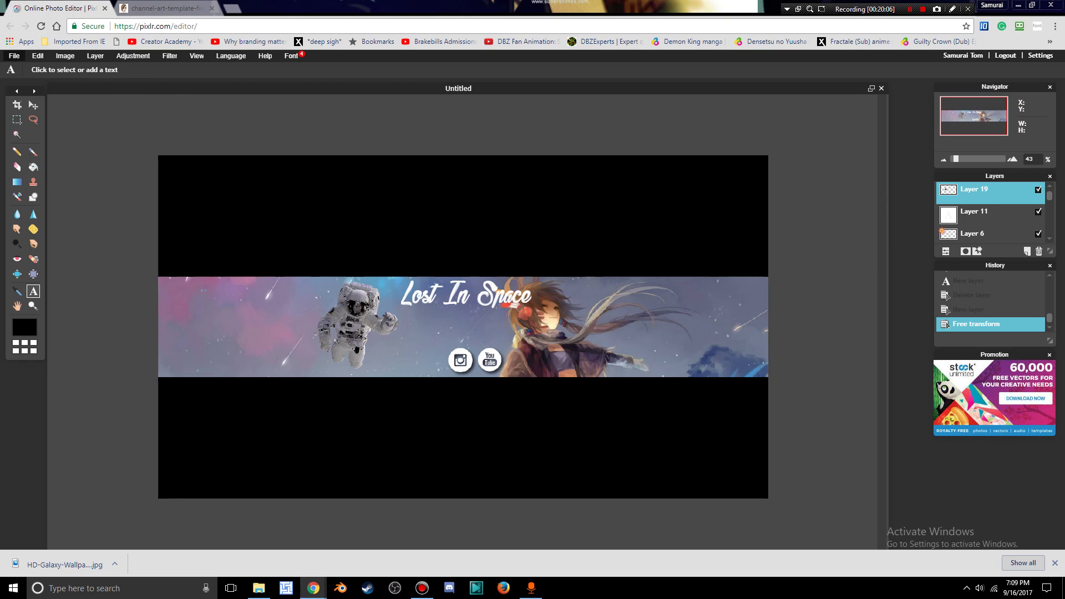
# Step: Save the banner to the Banner Materials folder as a JPEG named Untitled with quality 100
pyautogui.click(14, 55)
pyautogui.click(22, 113)
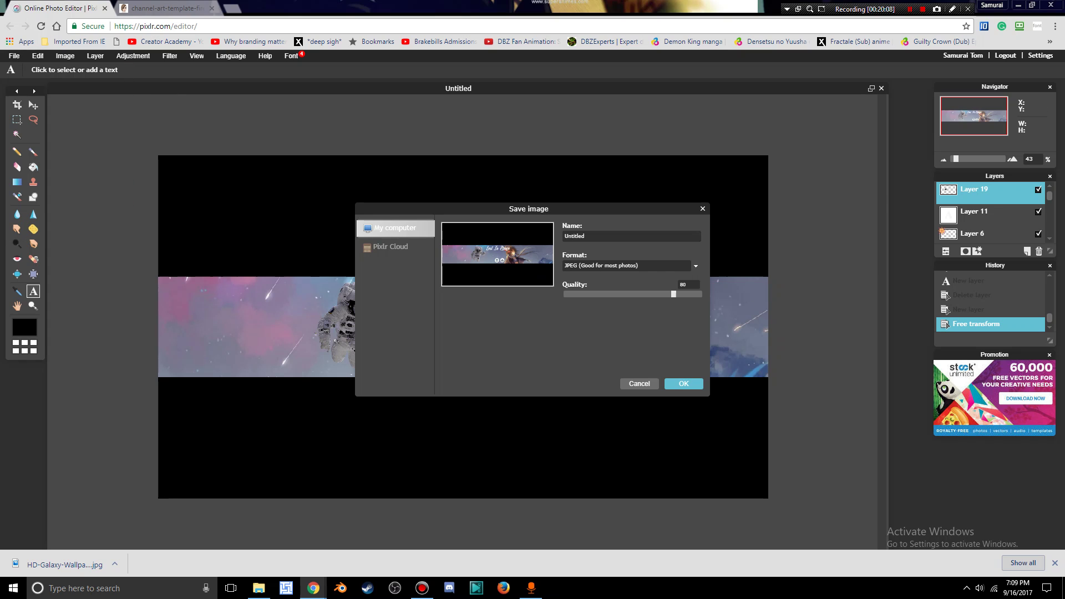
pyautogui.moveTo(675, 294); pyautogui.dragTo(701, 294)
pyautogui.click(683, 384)
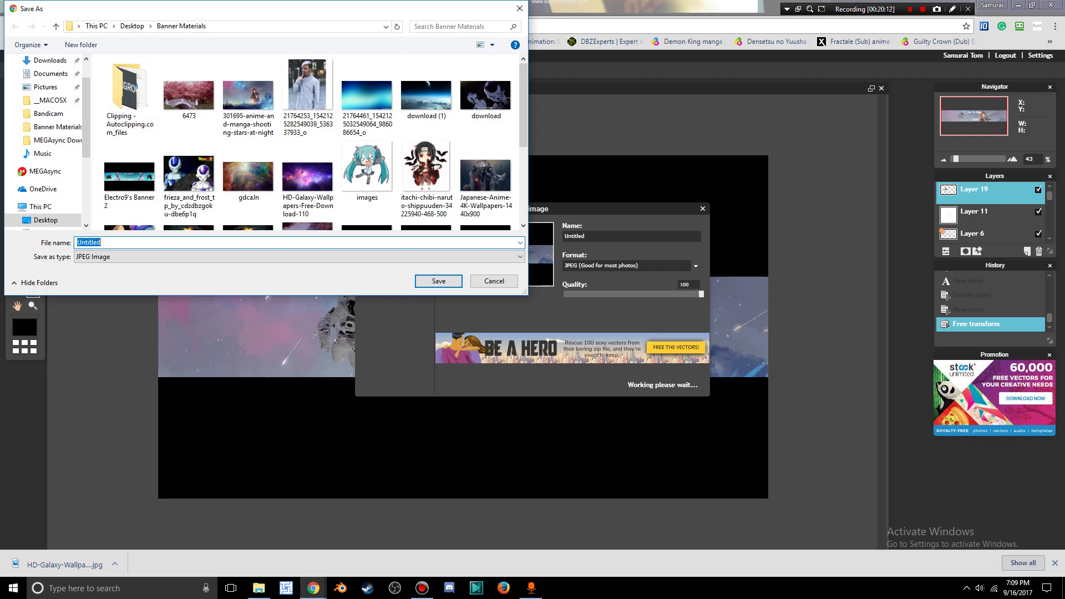
pyautogui.click(438, 281)
pyautogui.click(564, 297)
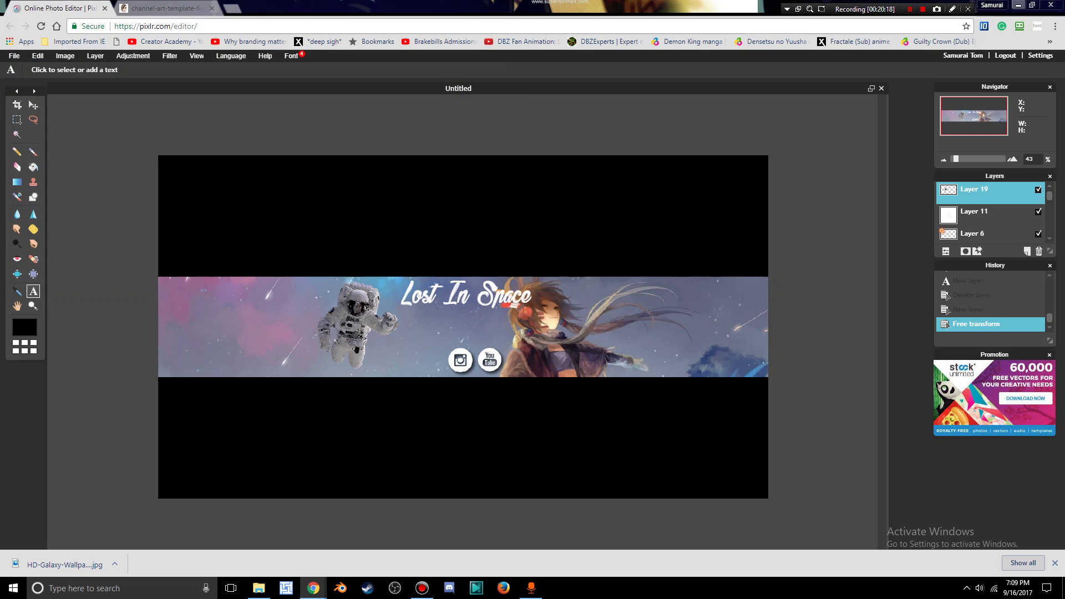
# Step: Open the saved Untitled banner from the desktop's Banner Materials folder to check it, and minimize the viewer
pyautogui.click(1018, 6)
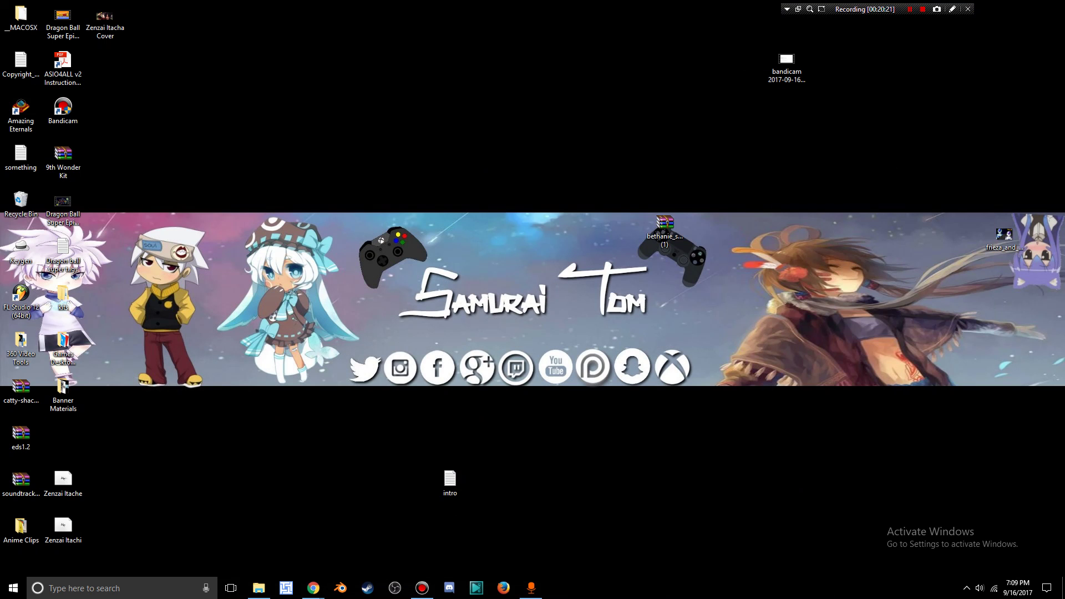
pyautogui.click(62, 395)
pyautogui.doubleClick(63, 395)
pyautogui.scroll(-3, 439, 338)
pyautogui.scroll(3, 438, 338)
pyautogui.scroll(-10, 437, 338)
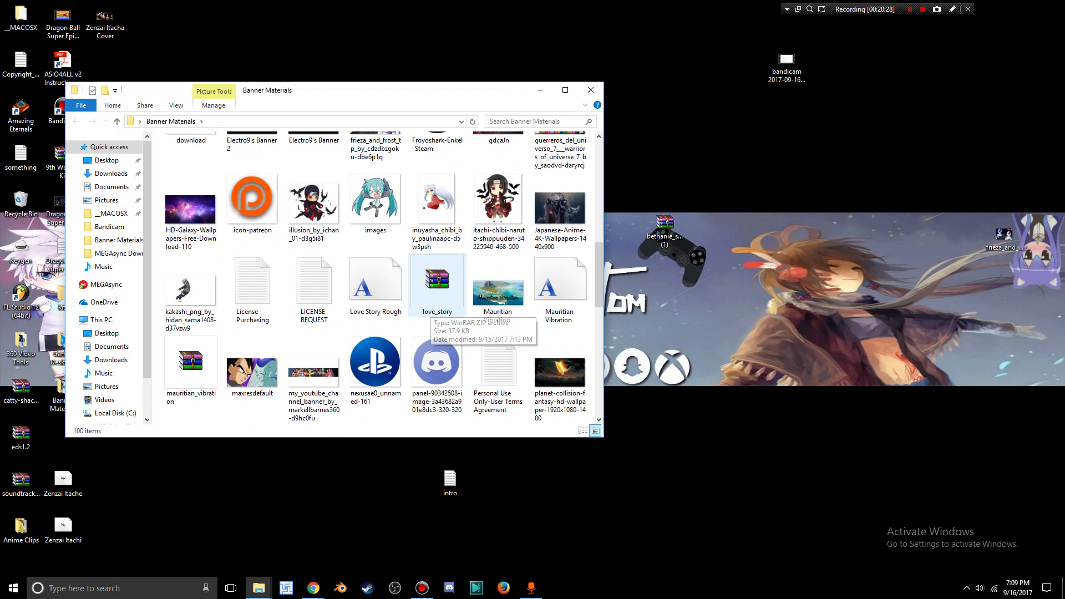
pyautogui.scroll(-5, 437, 338)
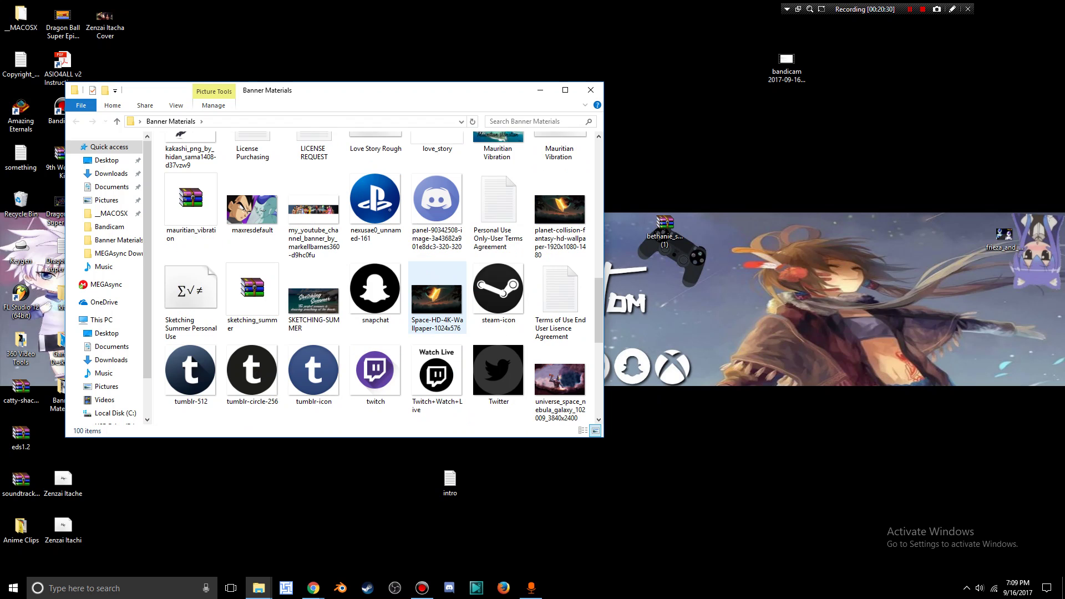
pyautogui.scroll(-5, 437, 338)
pyautogui.scroll(3, 437, 332)
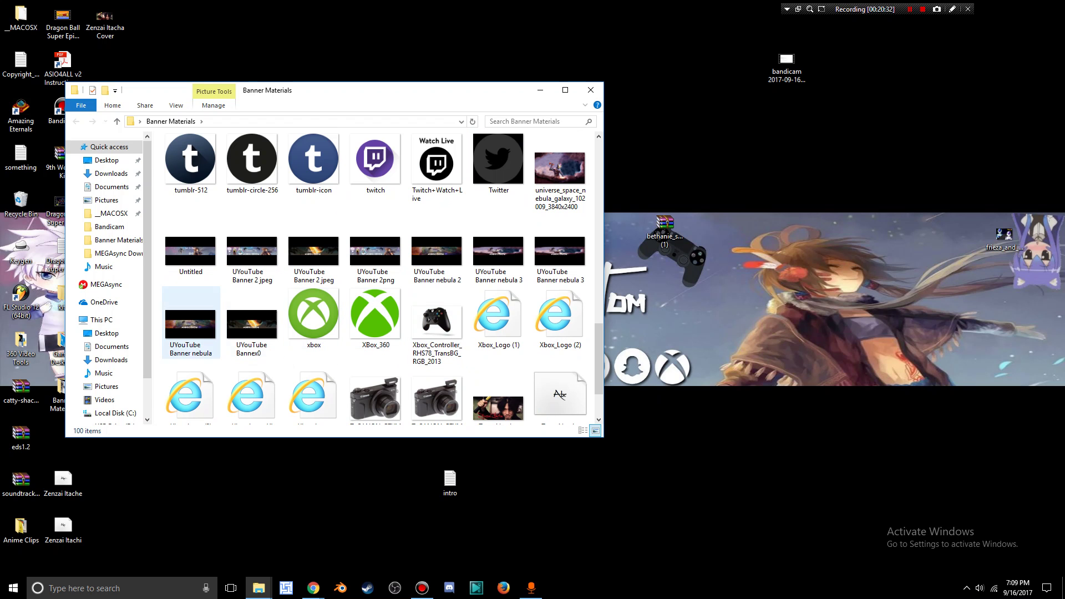
pyautogui.doubleClick(189, 252)
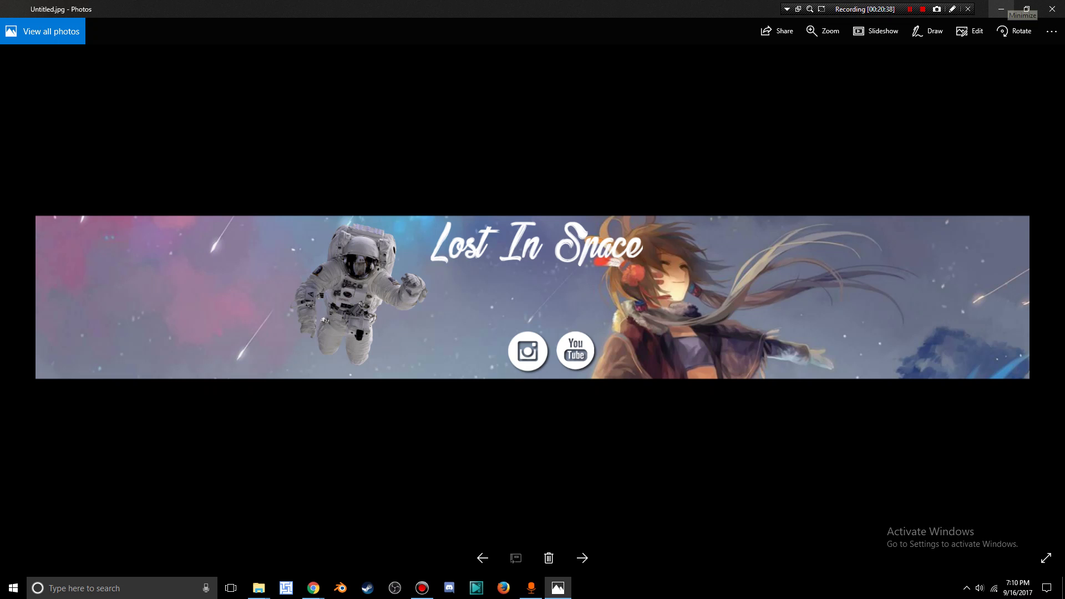
pyautogui.click(1001, 9)
# Step: Switch back to the Pixlr browser window, load youtube.com in a new tab and go to the account's own channel page
pyautogui.click(313, 588)
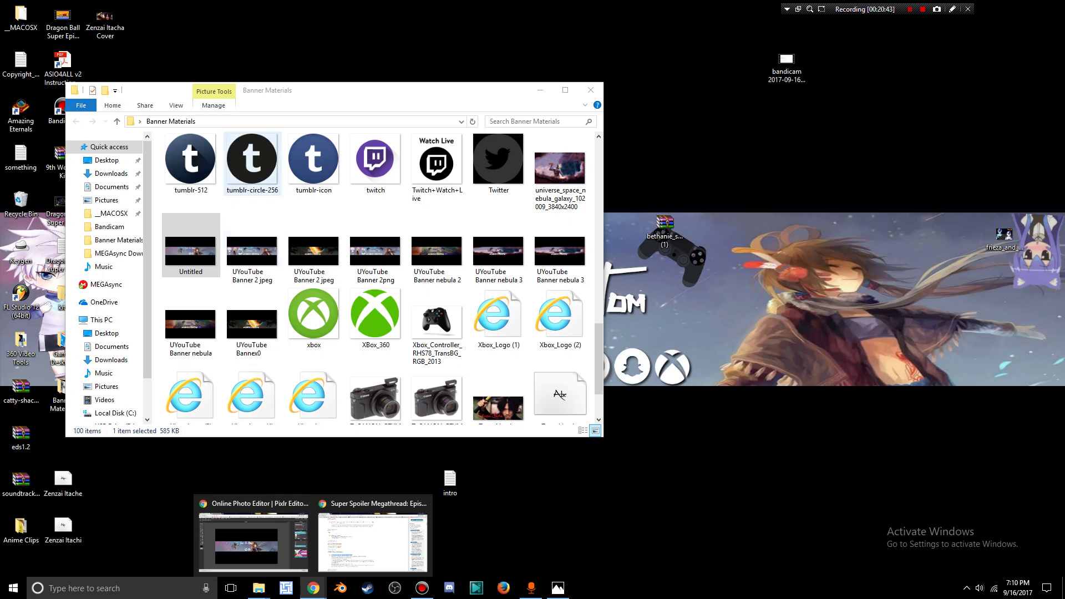
pyautogui.click(253, 538)
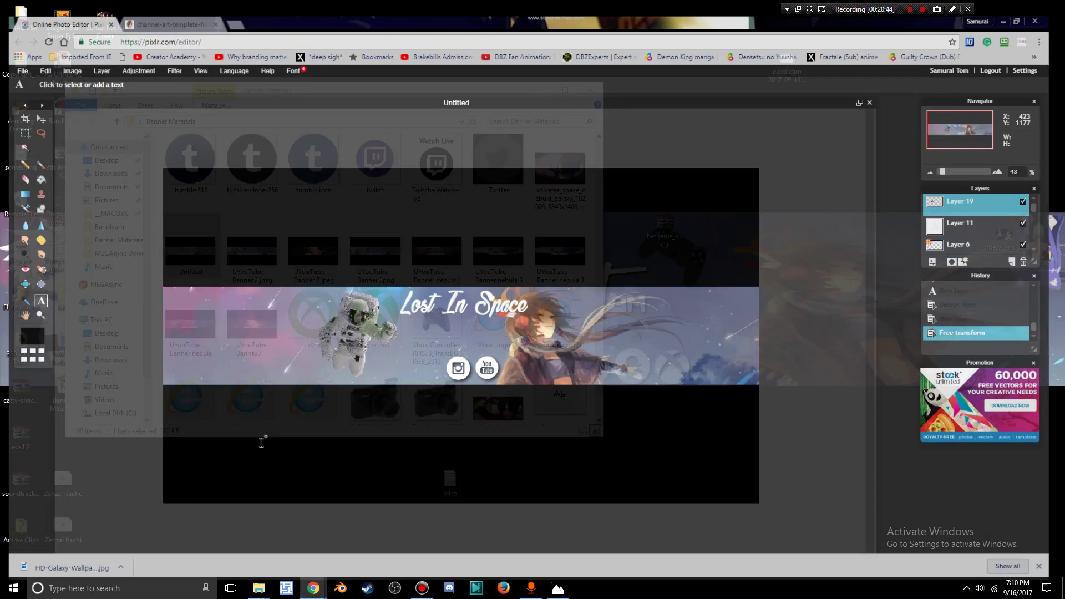
pyautogui.hotkey('ctrl', 't')
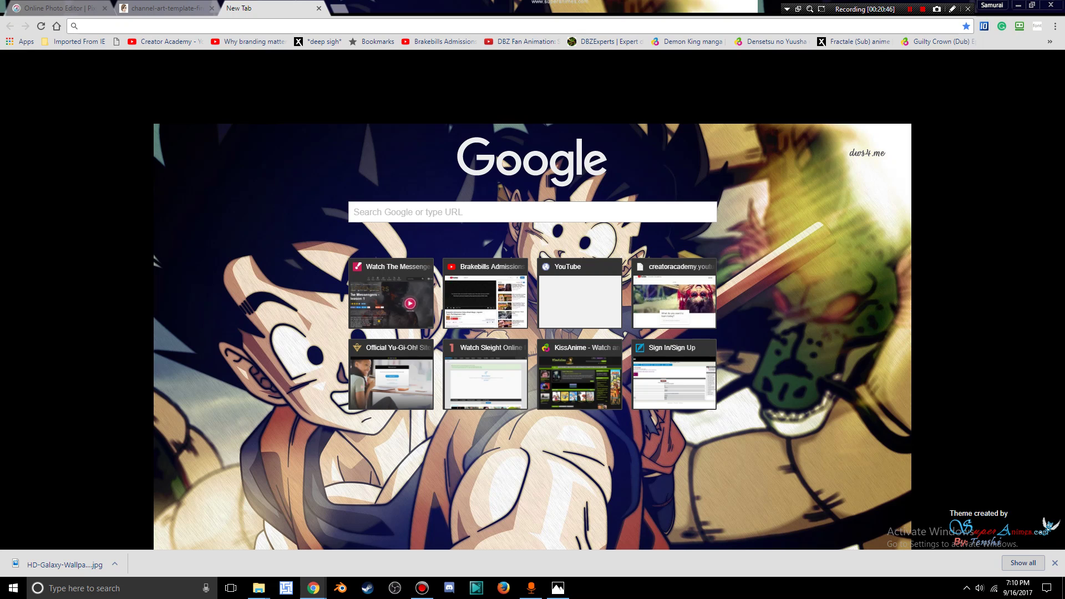
pyautogui.write('youtube.com')
pyautogui.press('Return')
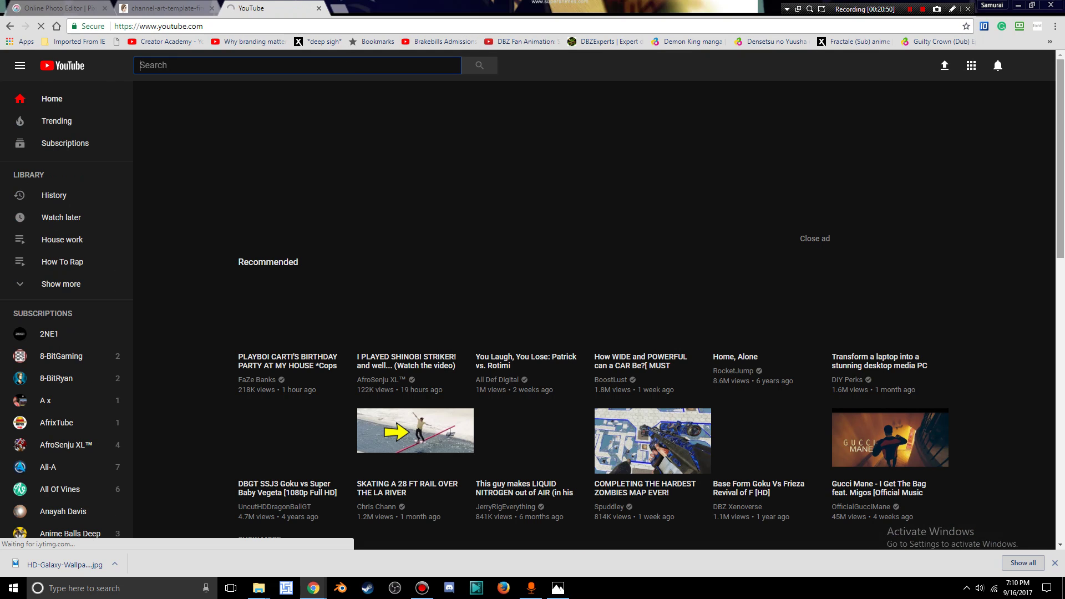
pyautogui.click(1030, 66)
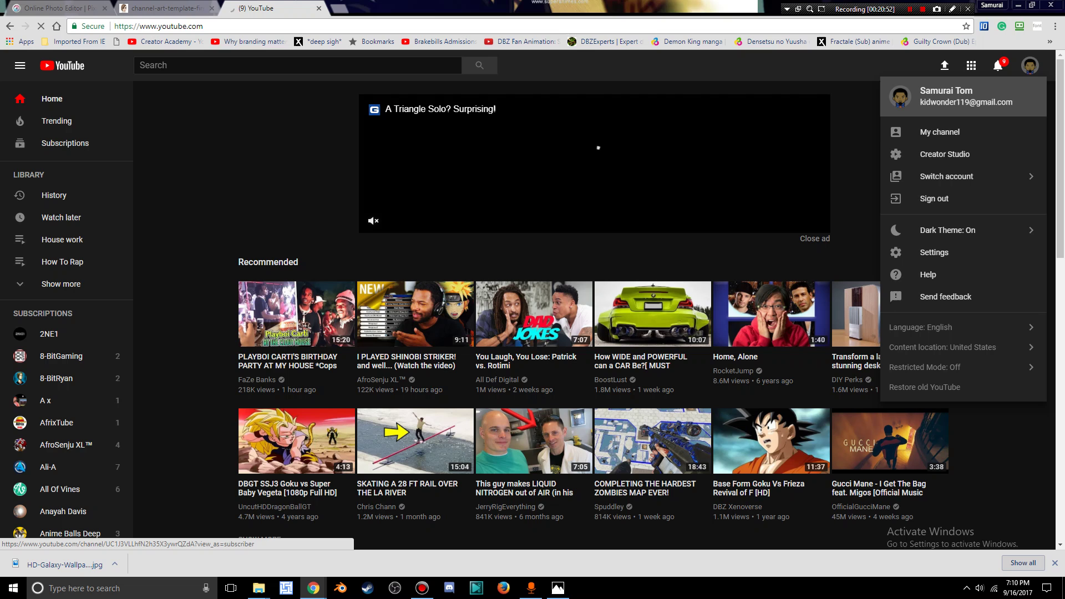
pyautogui.click(940, 132)
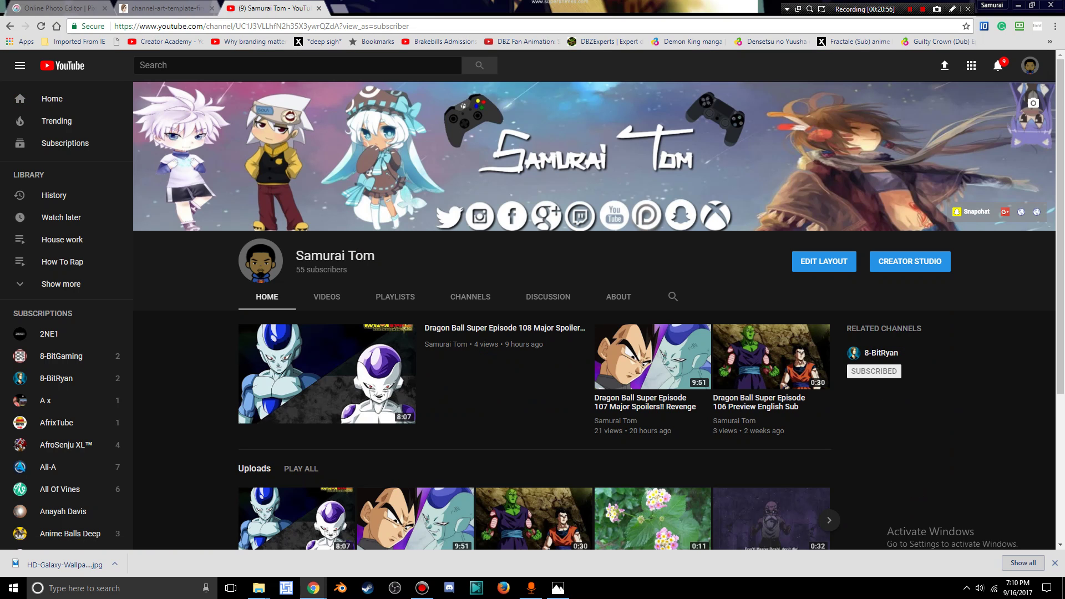
# Step: Open the channel art upload dialog and look for the Untitled banner in the Banner Materials folder, without uploading it
pyautogui.click(1032, 104)
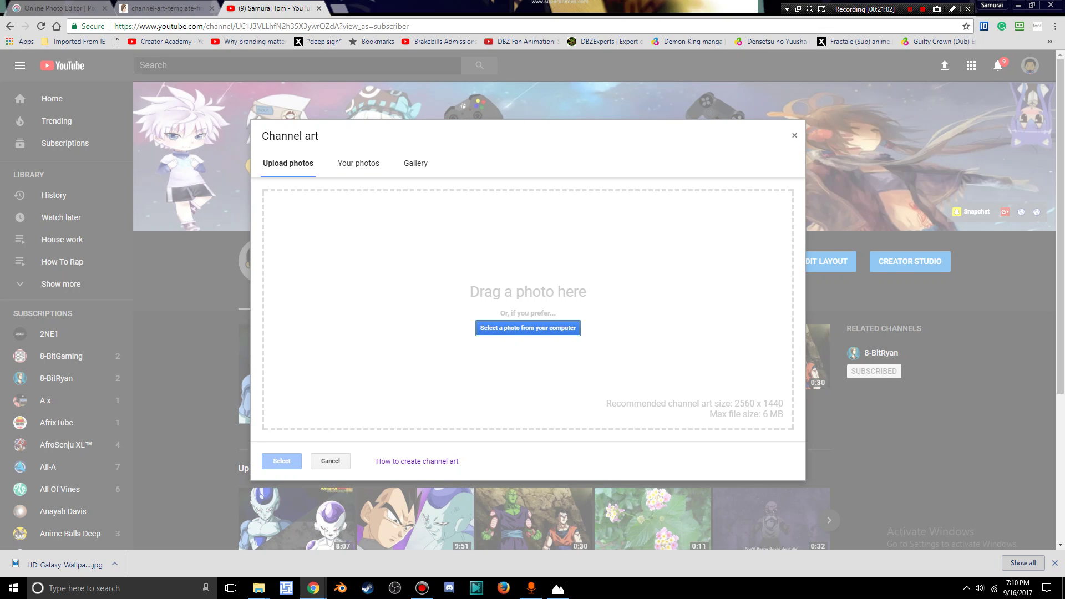
pyautogui.moveTo(258, 587)
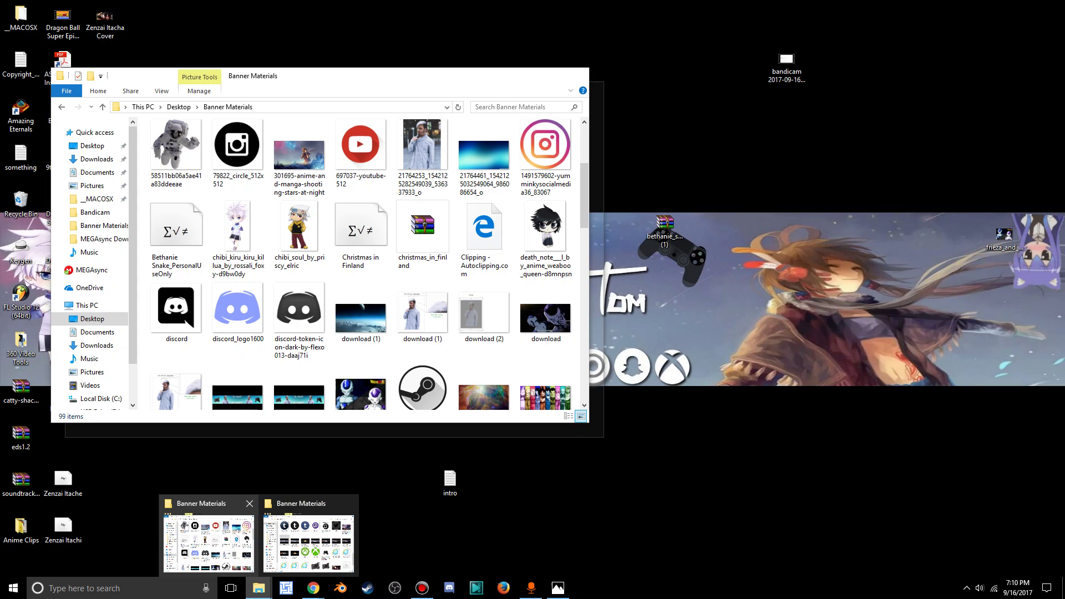
pyautogui.click(208, 541)
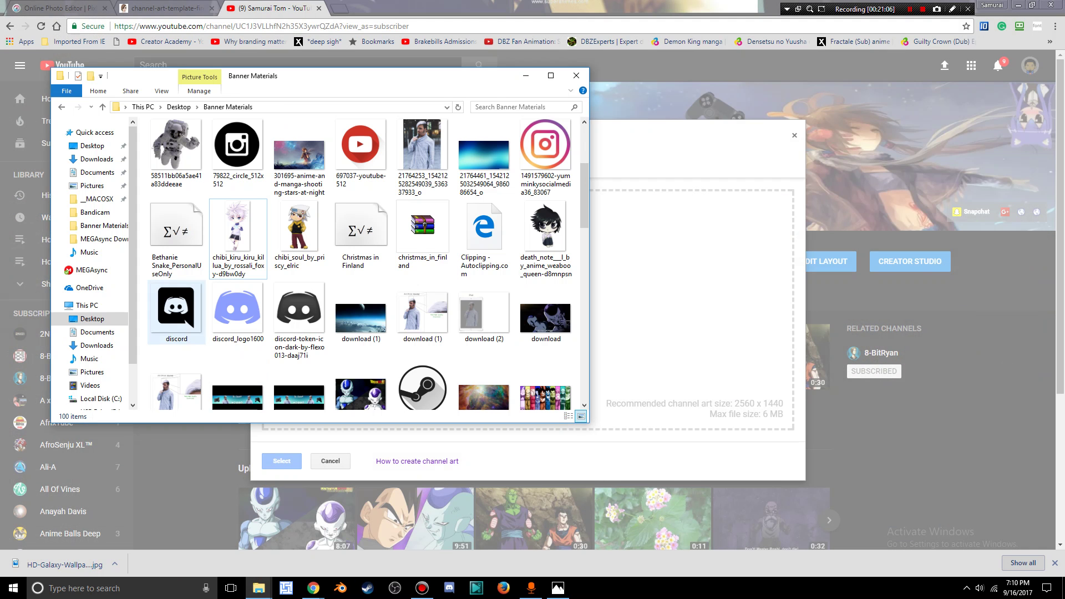
pyautogui.scroll(-2, 421, 277)
pyautogui.scroll(-10, 421, 277)
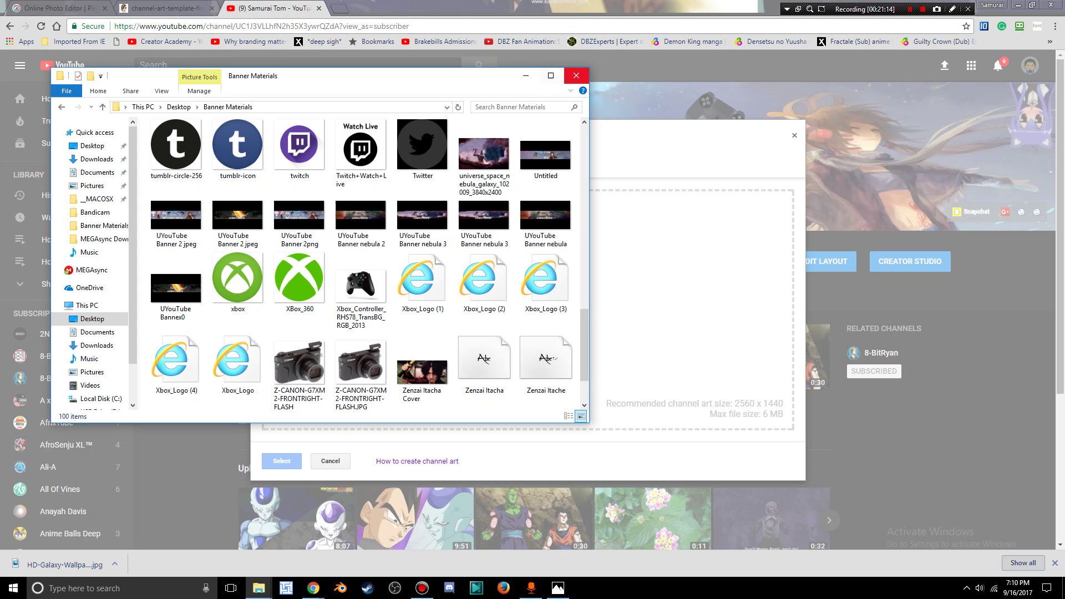
pyautogui.click(576, 76)
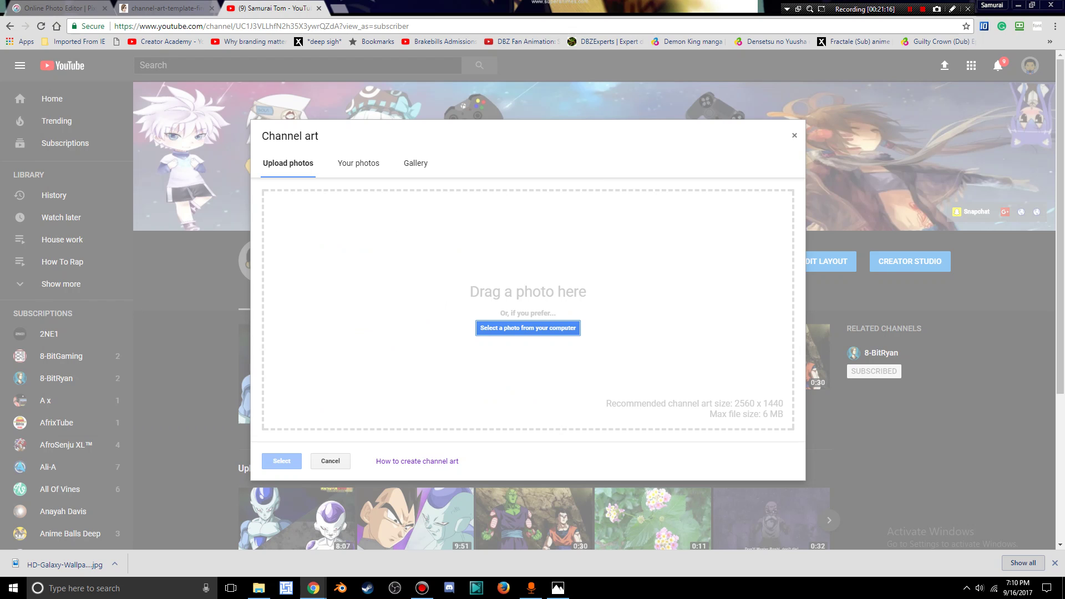
pyautogui.press('Escape')
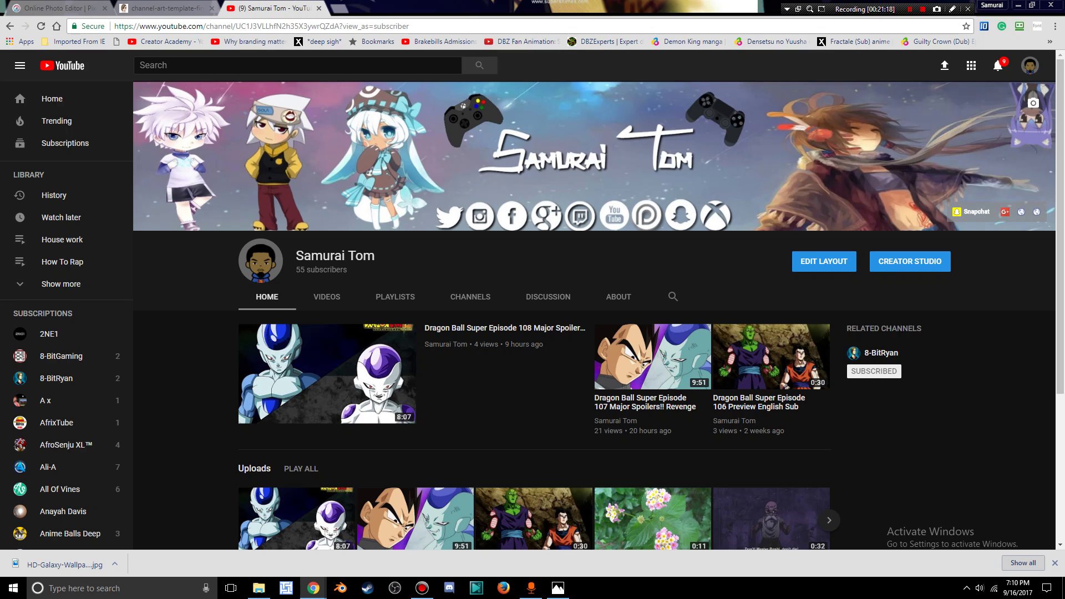